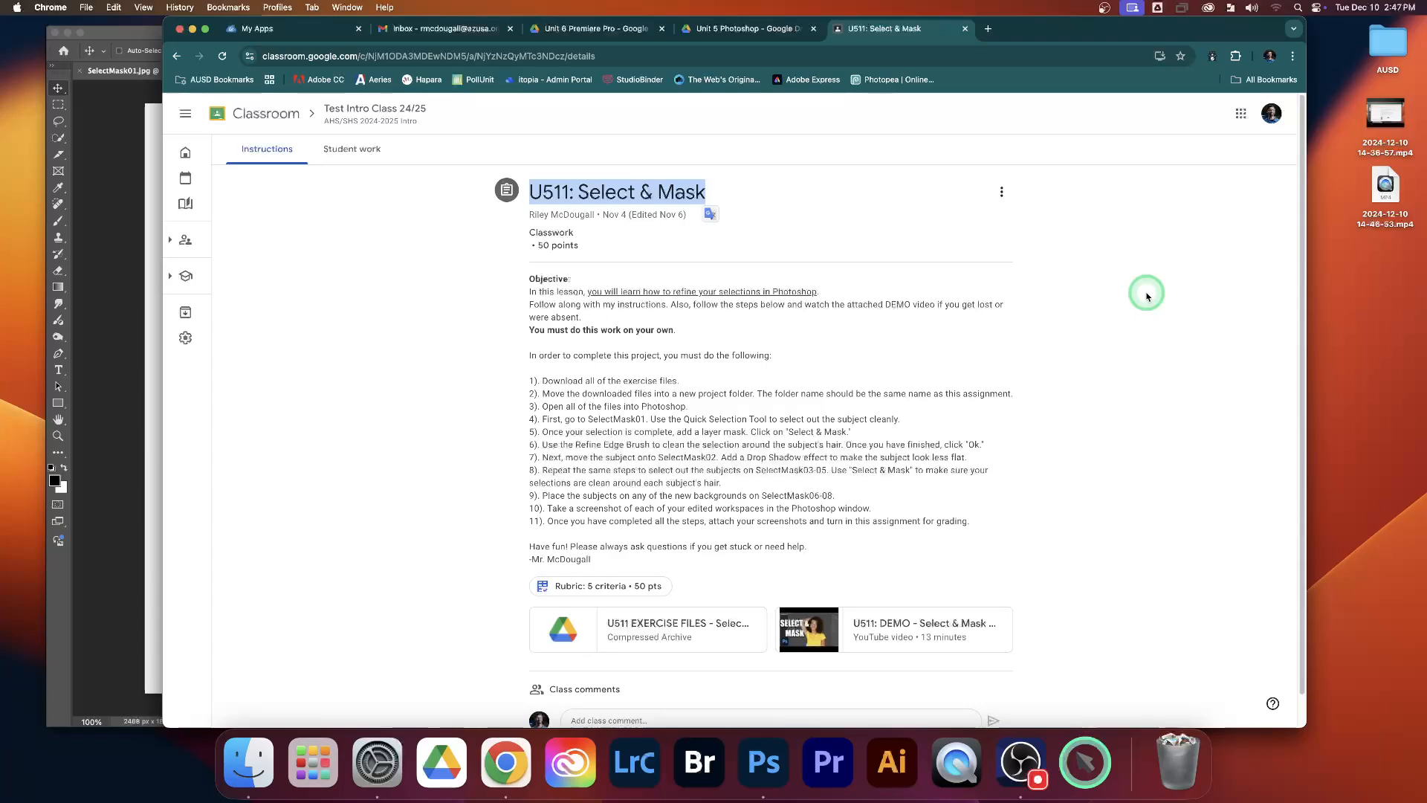
Step: Switch to Photoshop and make a rough Quick Selection of the man in SelectMask01
left_click(1148, 298)
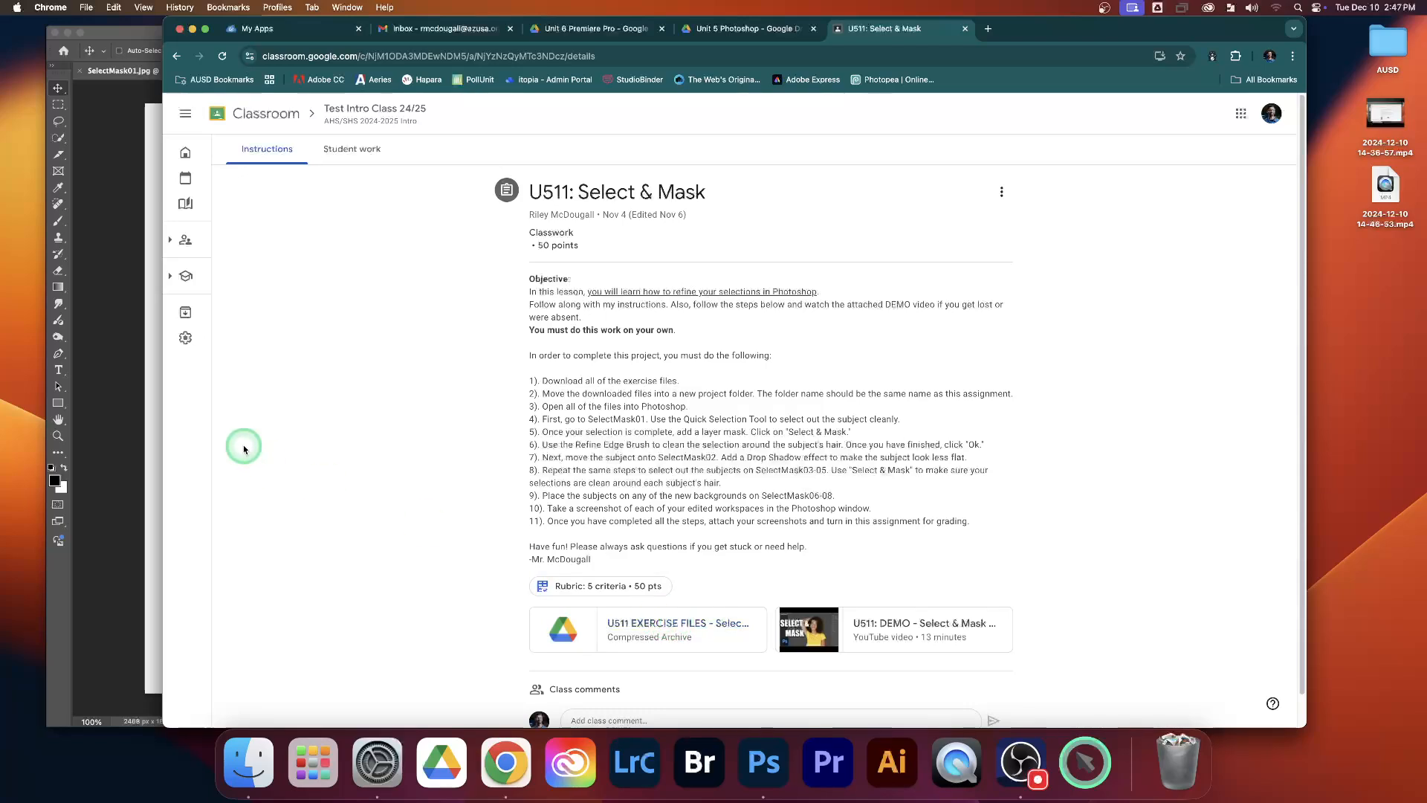
left_click(121, 392)
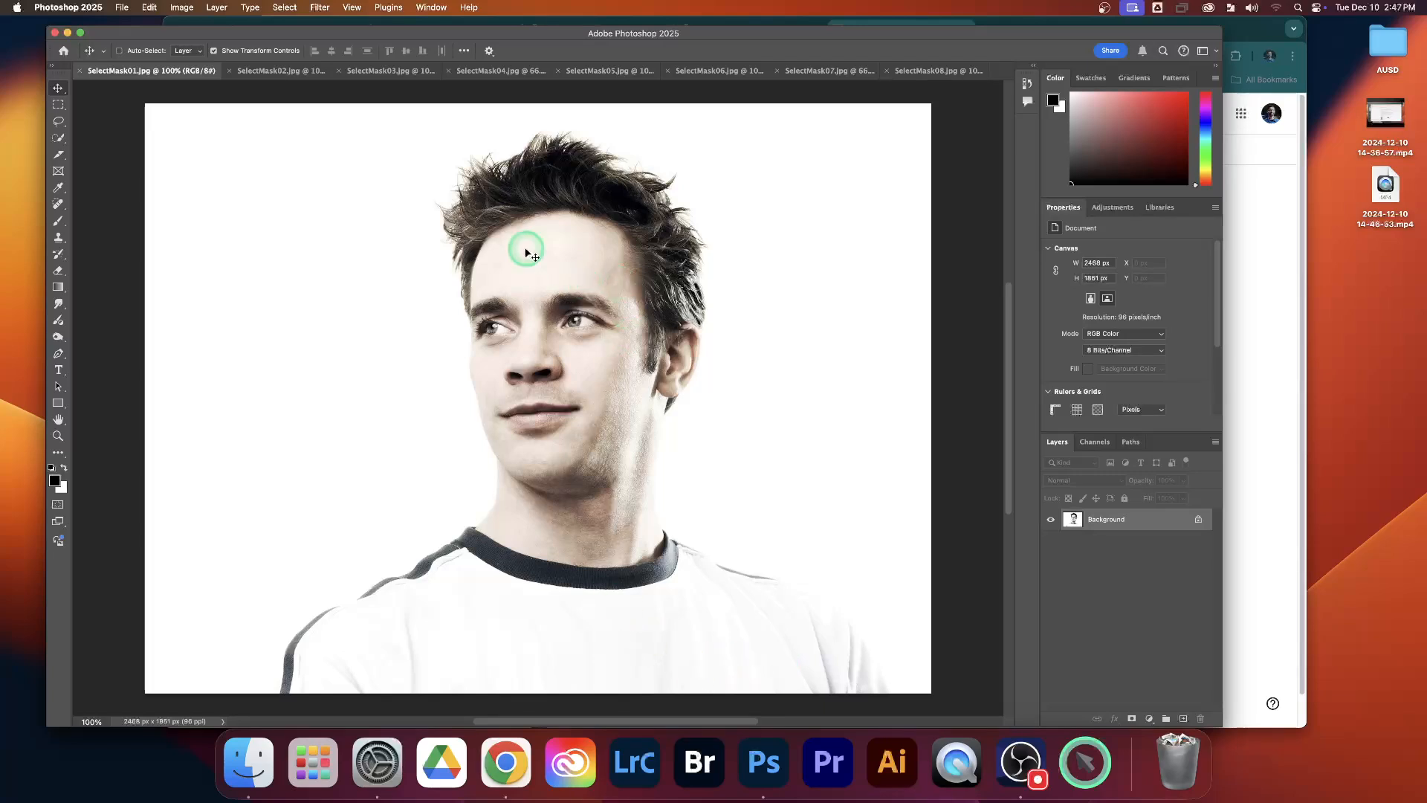
left_click(58, 139)
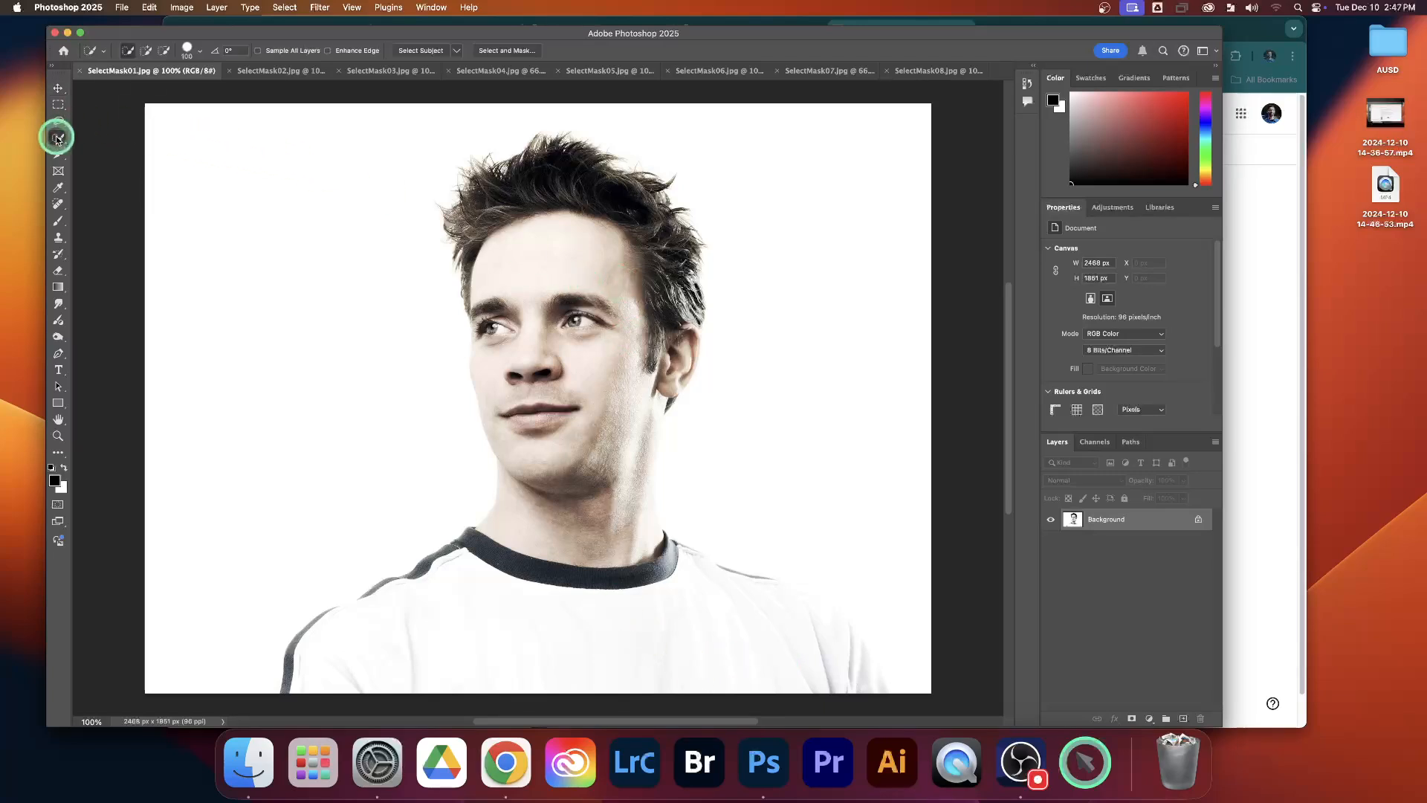
mouse_move(438, 217)
left_mouse_down()
mouse_move(557, 225)
mouse_move(551, 197)
mouse_move(591, 513)
mouse_move(654, 623)
mouse_move(703, 632)
mouse_move(625, 560)
mouse_move(624, 487)
mouse_move(628, 535)
mouse_move(634, 495)
left_mouse_up()
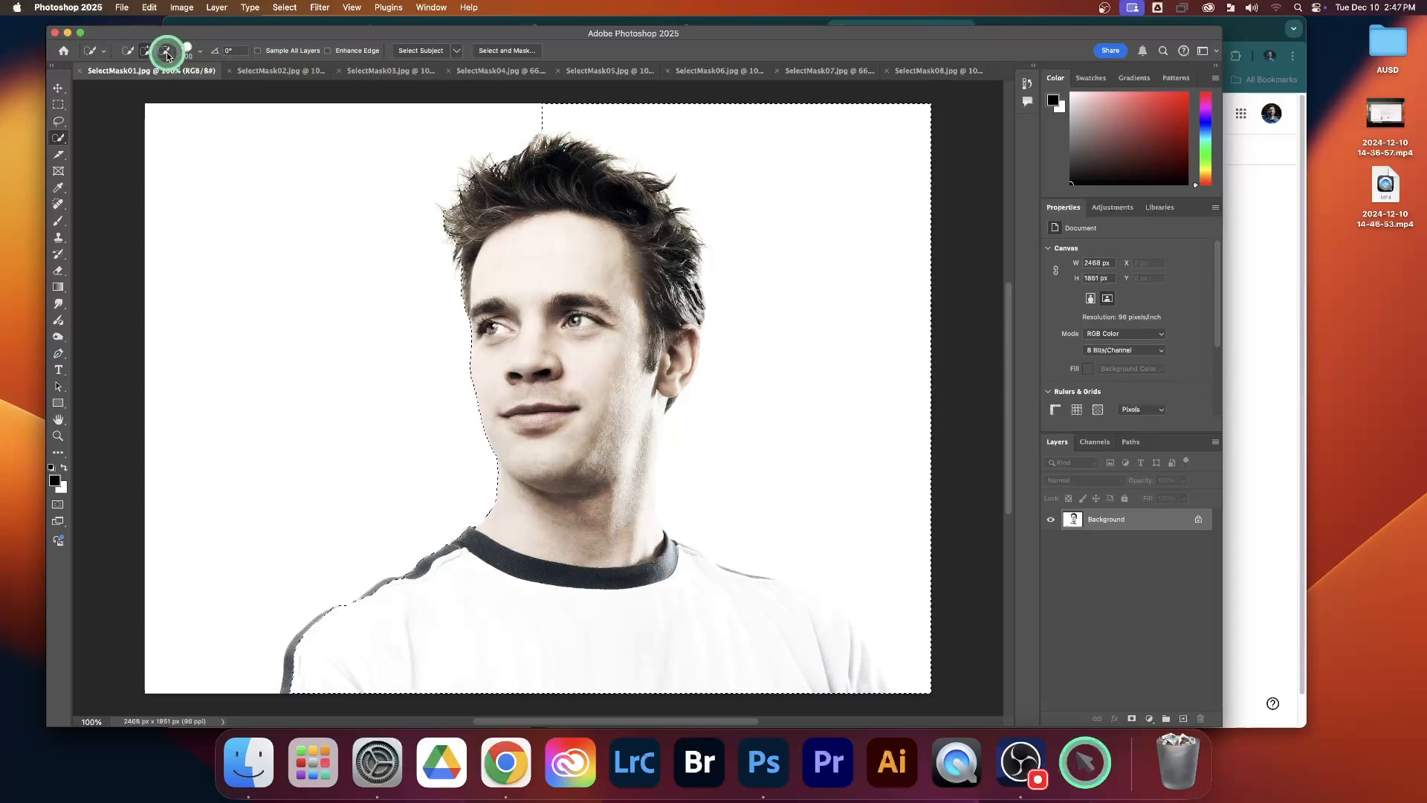
Step: Subtract the white background beside the man's head from the selection and add the missing part of the shirt sleeve
key("alt")
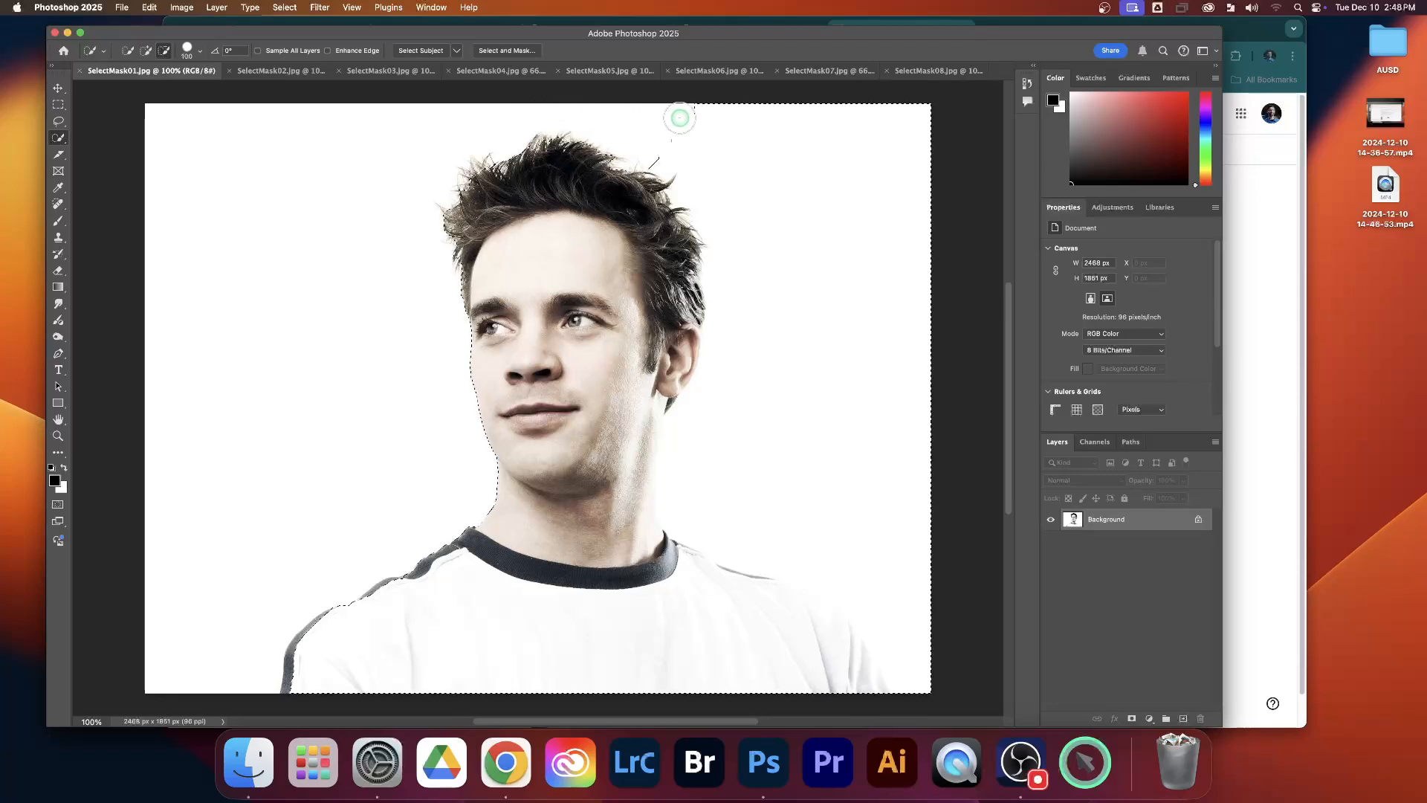
mouse_move(680, 118)
left_mouse_down()
mouse_move(770, 131)
mouse_move(798, 162)
mouse_move(807, 214)
mouse_move(840, 207)
mouse_move(909, 290)
mouse_move(920, 352)
mouse_move(894, 434)
mouse_move(888, 421)
mouse_move(918, 438)
mouse_move(910, 513)
left_mouse_up()
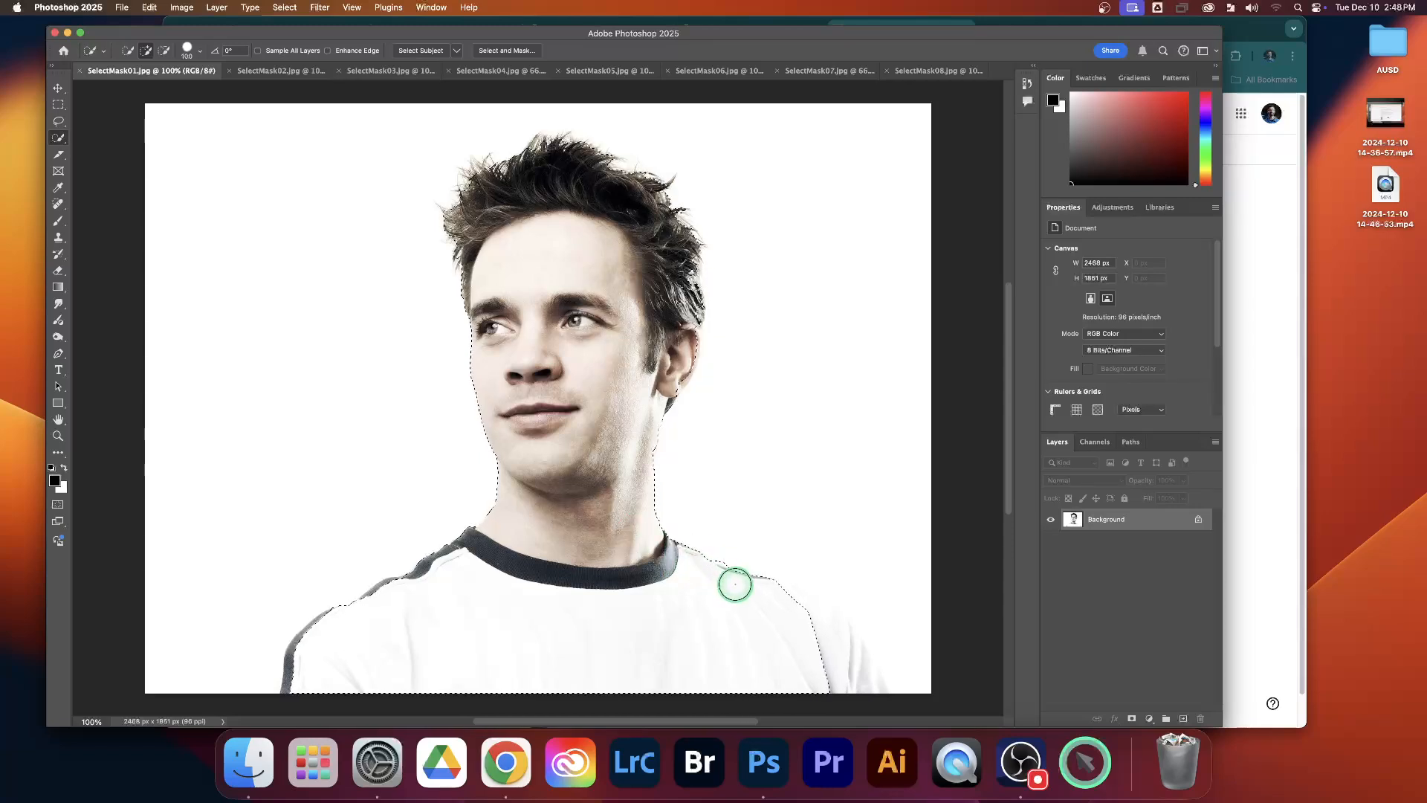
left_click(810, 620)
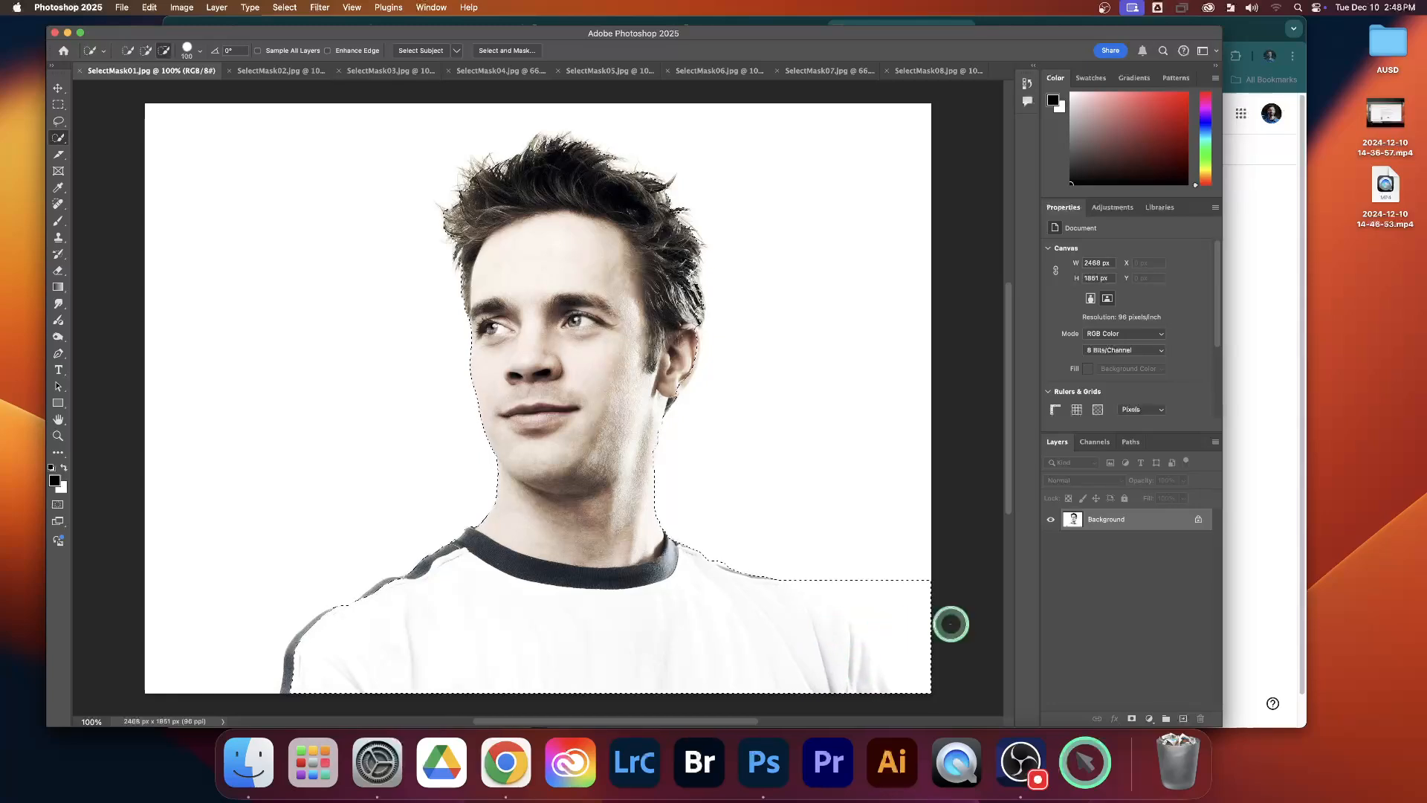
Step: Subtract the white background outside the shirt's shoulder and sleeve on the image's right side from the selection
scroll(901, 614, "down", 2)
scroll(902, 615, "up", 4)
scroll(901, 615, "up", 2)
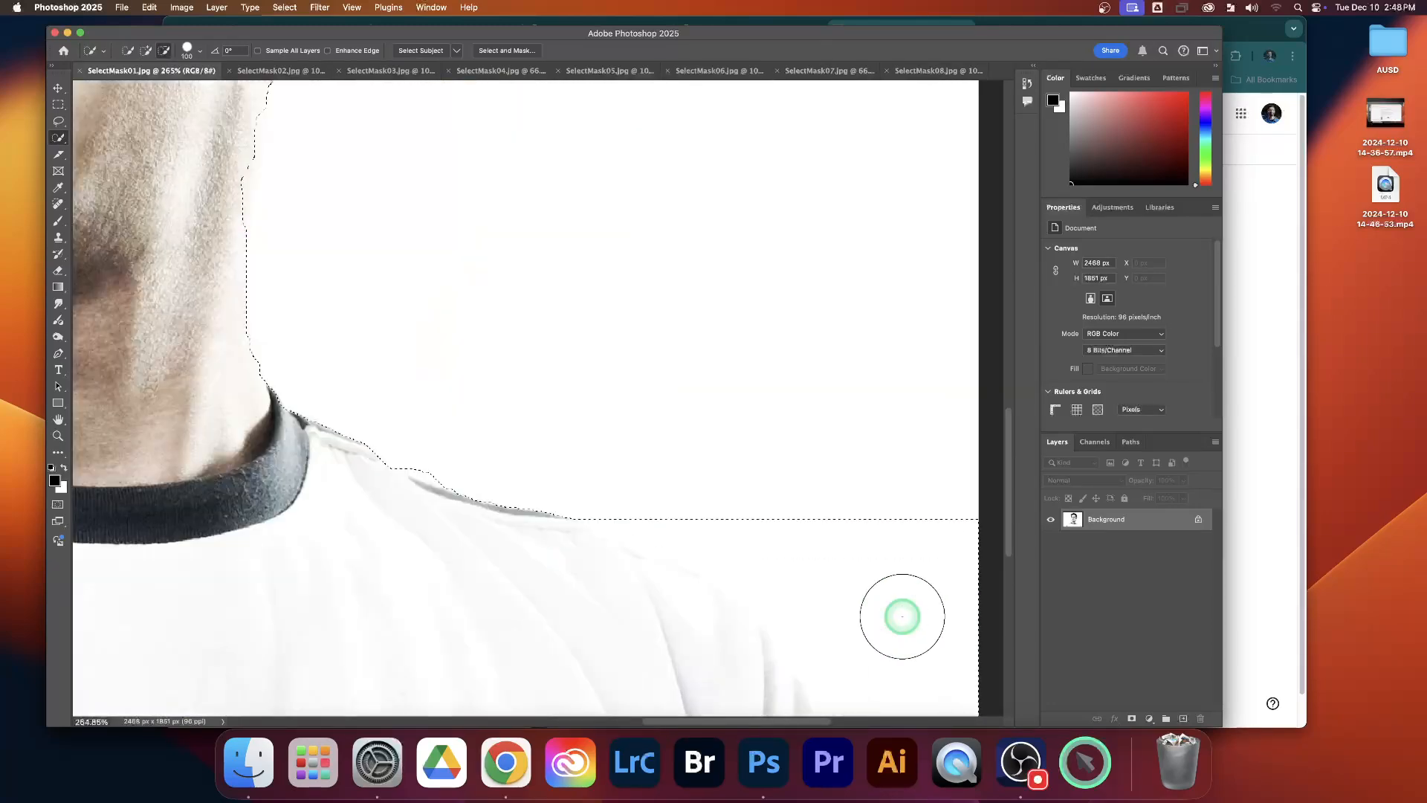
left_click_drag(811, 584, 740, 462)
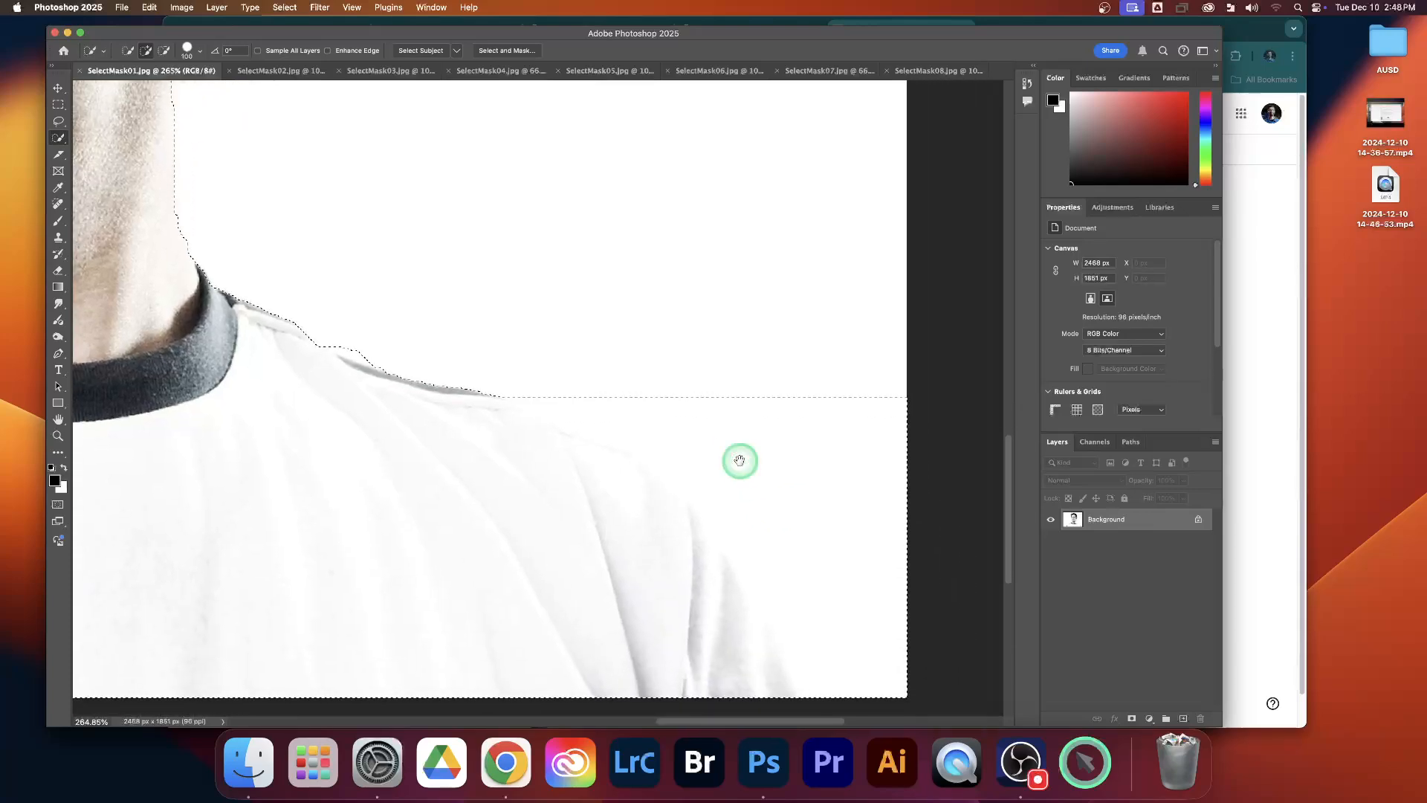
mouse_move(567, 349)
left_mouse_down()
mouse_move(766, 424)
mouse_move(815, 463)
mouse_move(883, 548)
mouse_move(879, 637)
left_mouse_up()
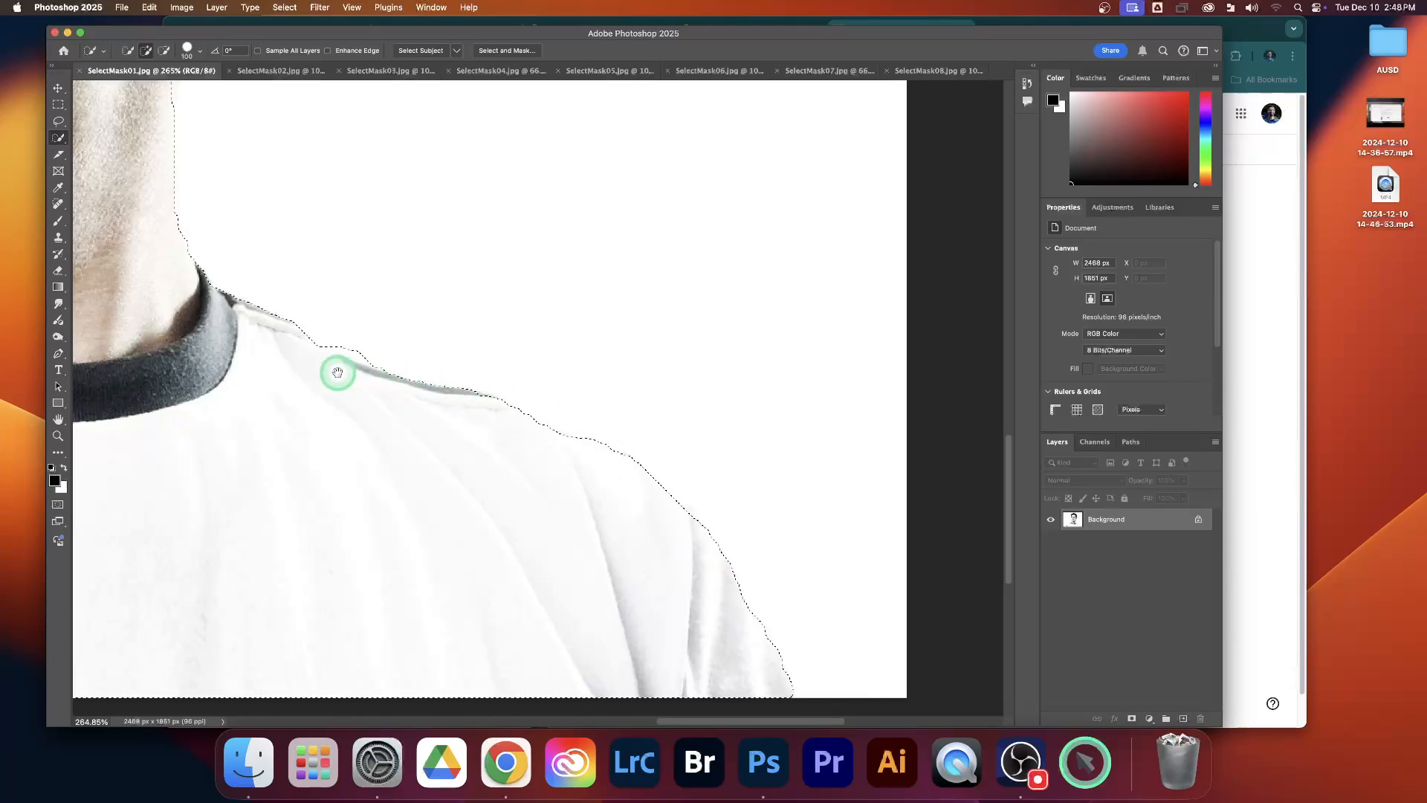
Step: Clean up the selection edge along the shirt's dark shoulder stripe on the image's left side
left_click_drag(282, 335, 536, 362)
left_click_drag(477, 254, 851, 277)
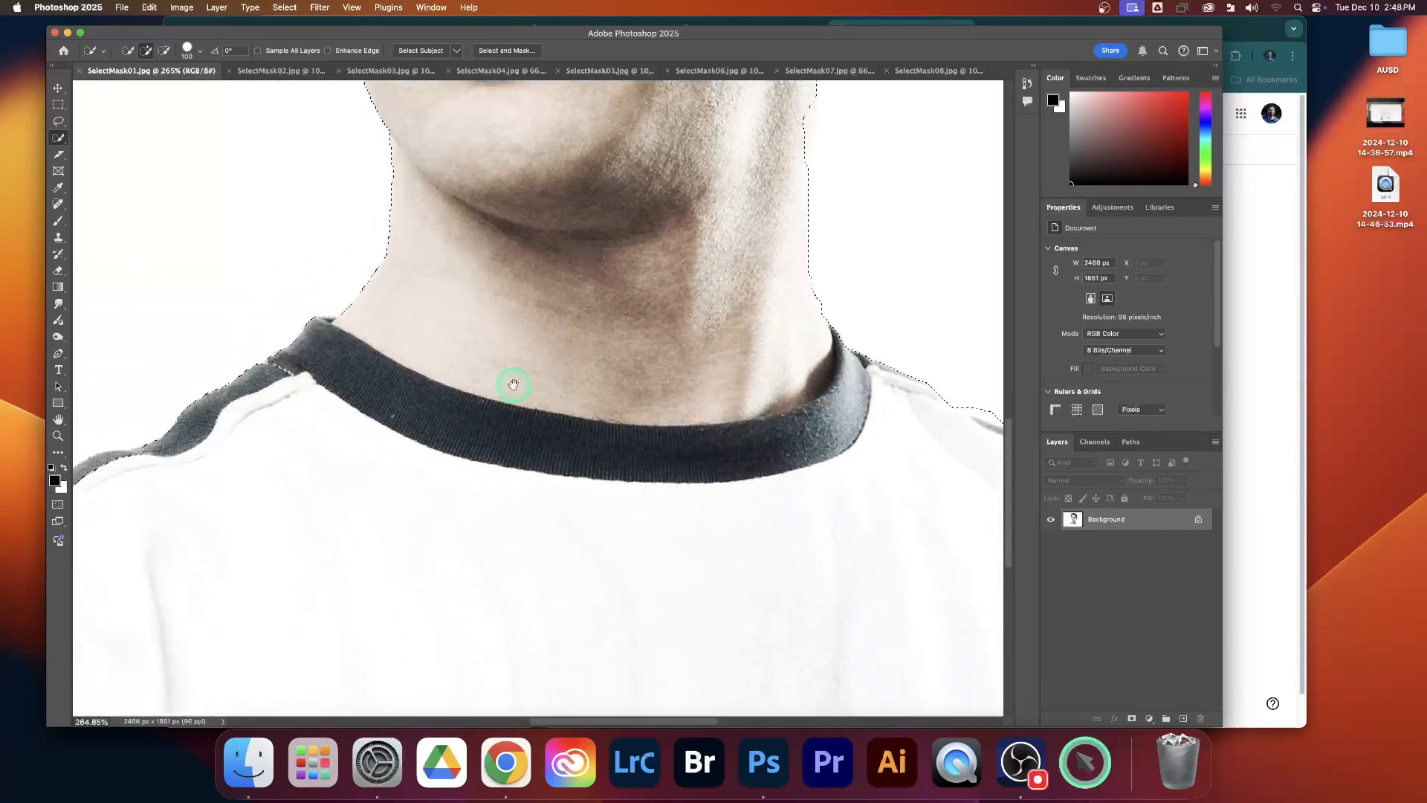
left_click_drag(429, 400, 693, 293)
left_click_drag(476, 392, 536, 363)
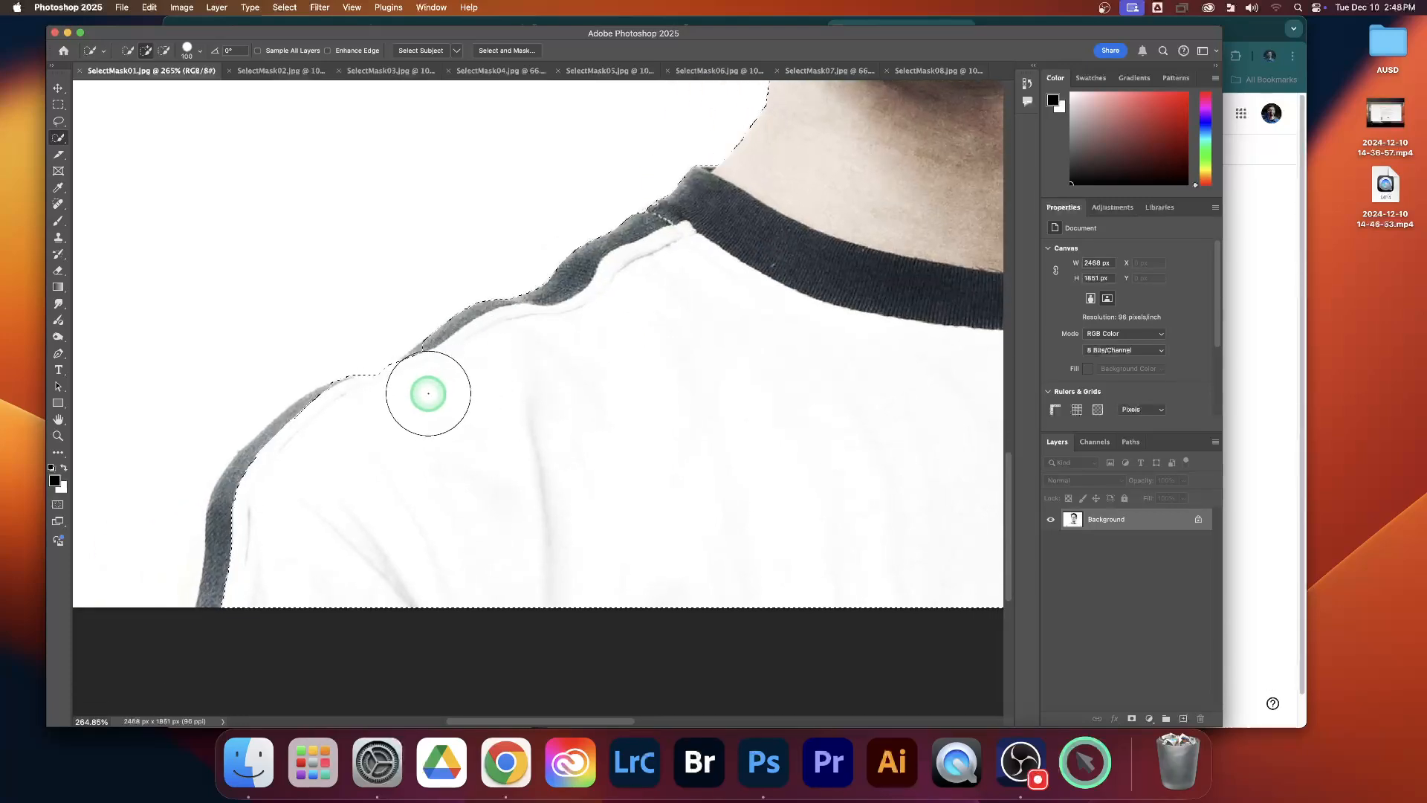
left_click_drag(318, 446, 281, 497)
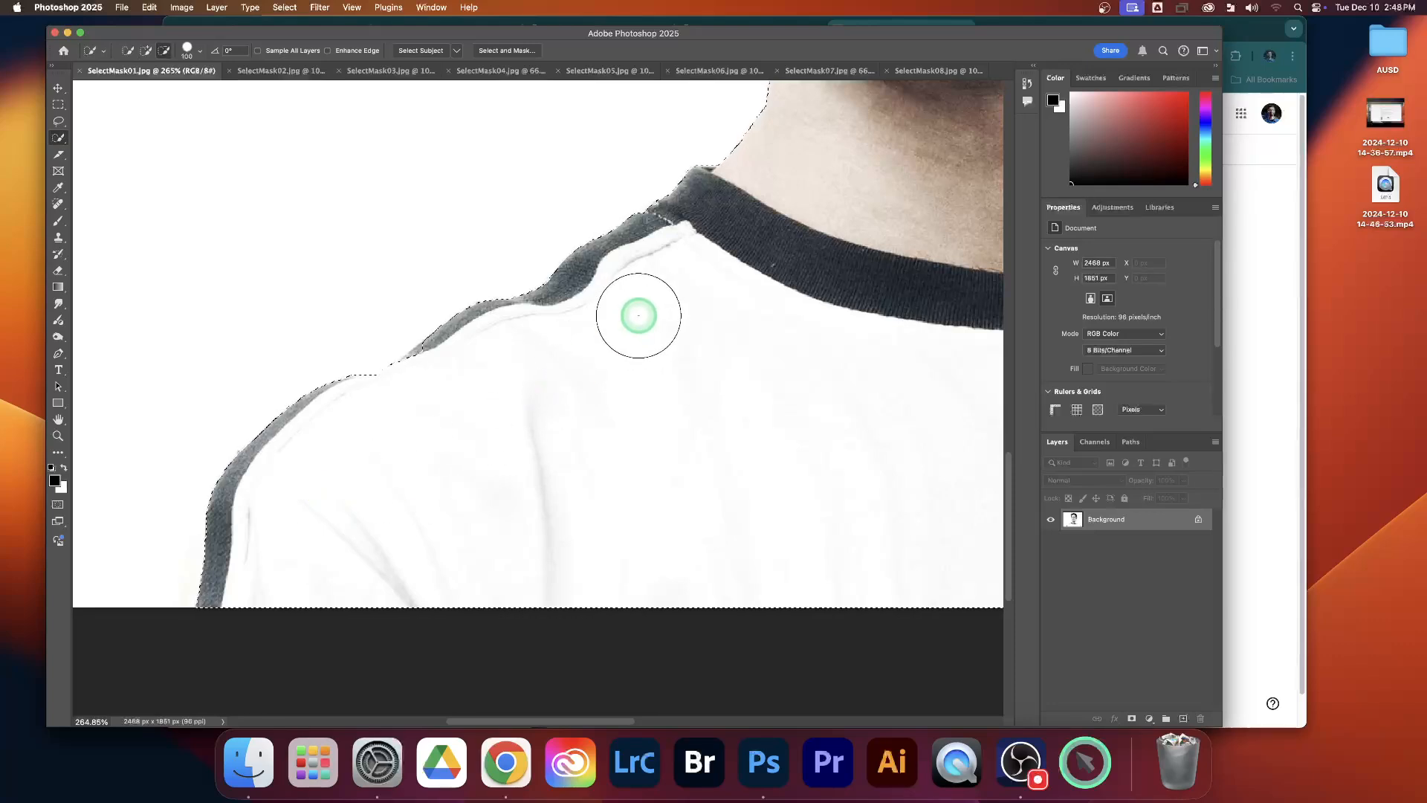
Step: Check the selection edges around the man's hair and ear, and turn the selection into a layer mask
scroll(638, 315, "down", 3)
scroll(639, 315, "down", 3)
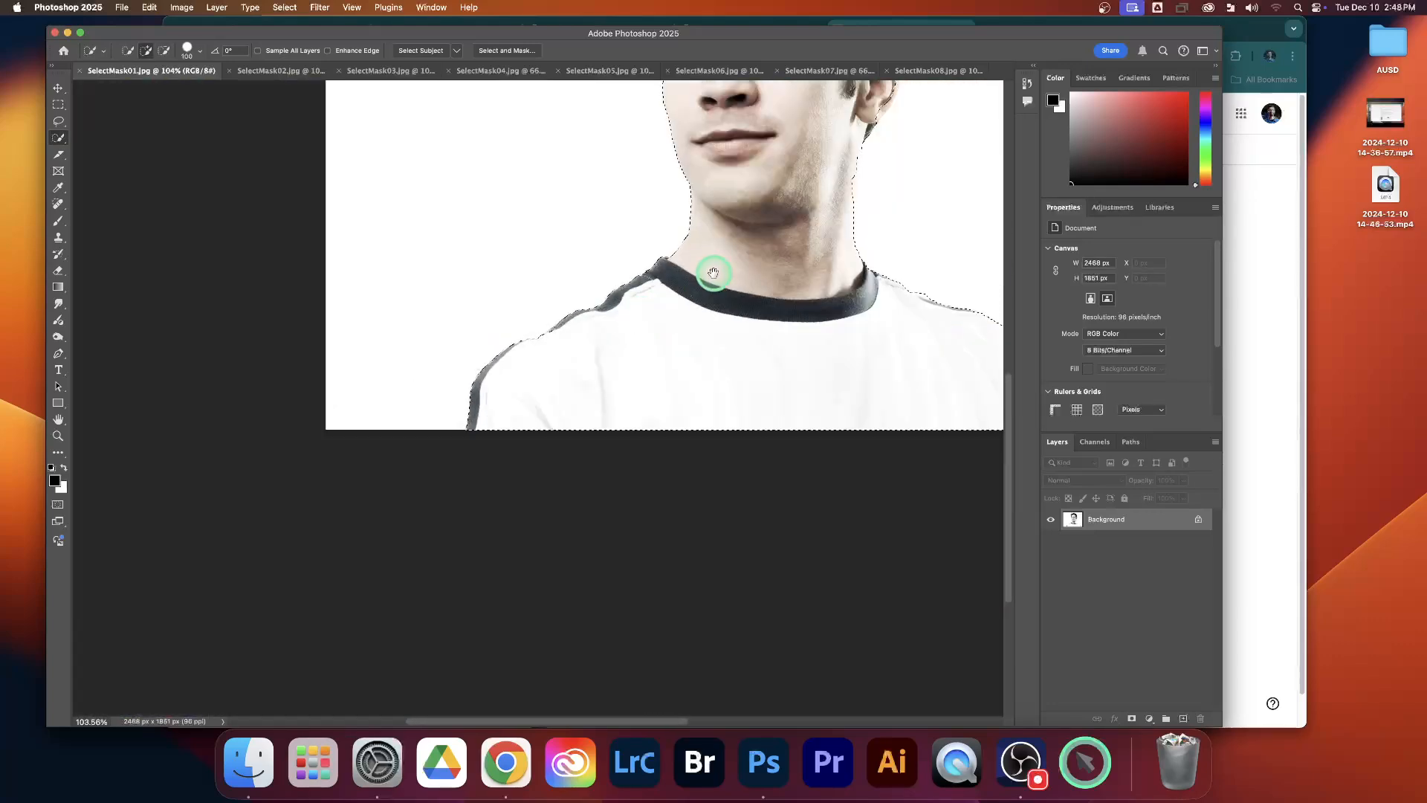
left_click_drag(714, 276, 517, 520)
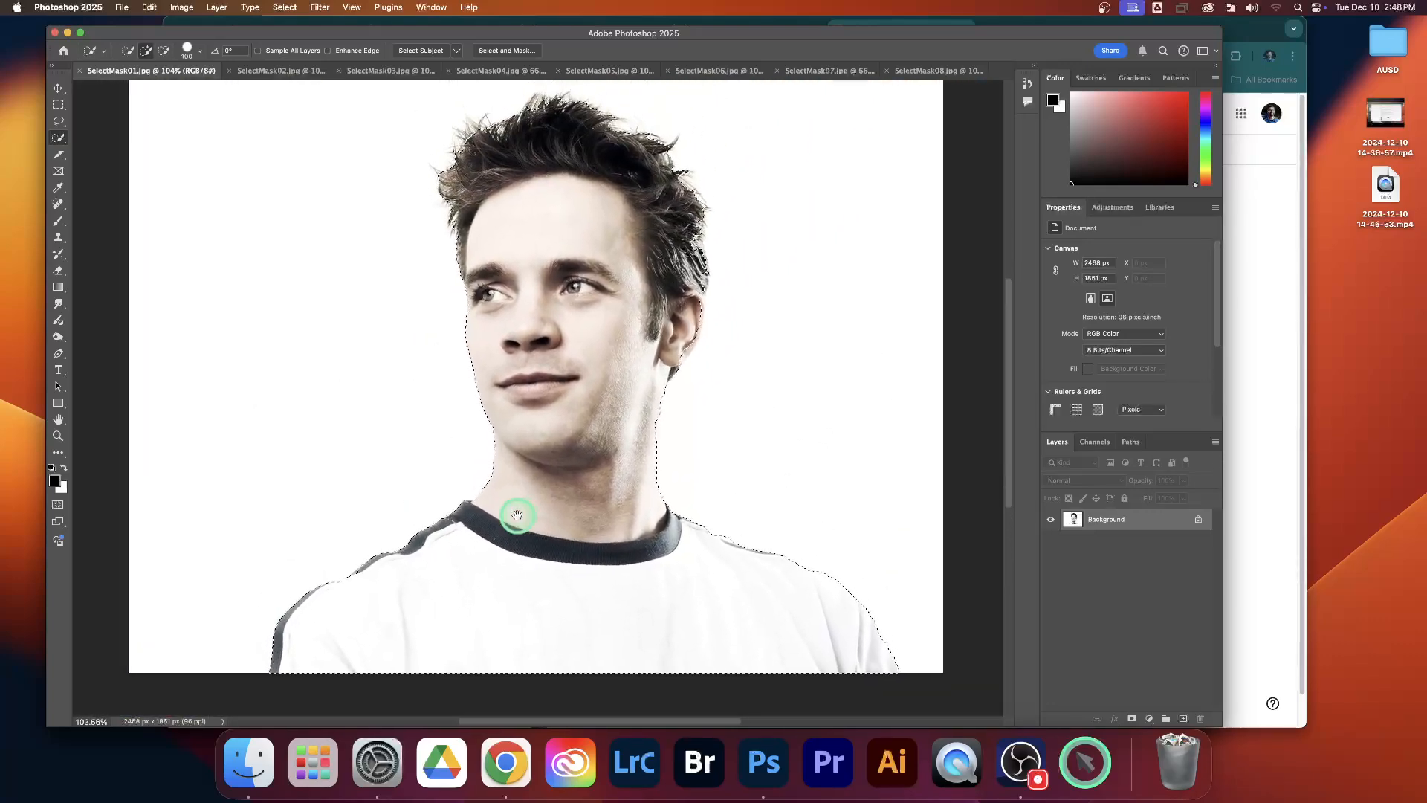
left_click_drag(664, 195, 647, 230)
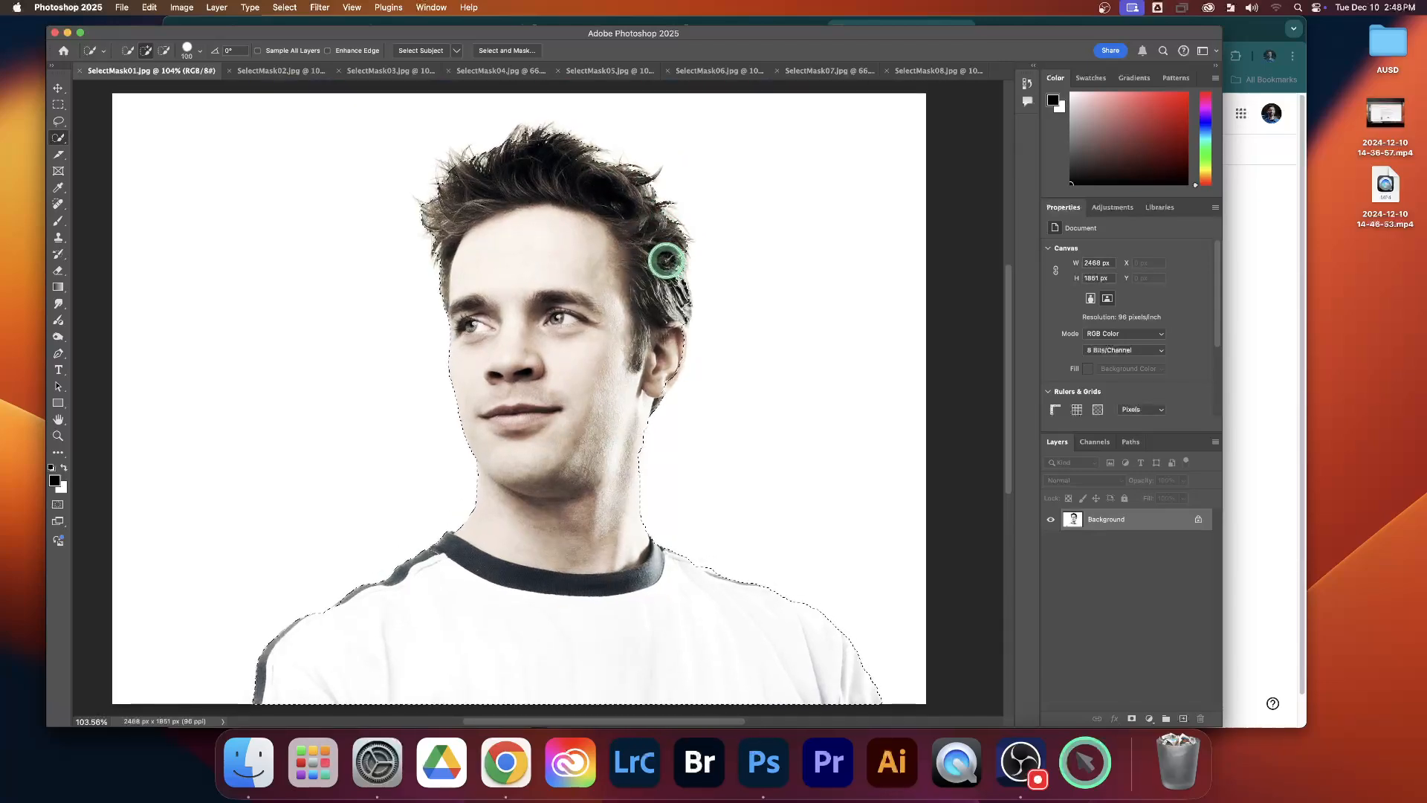
scroll(667, 260, "down", 2)
scroll(666, 260, "up", 4)
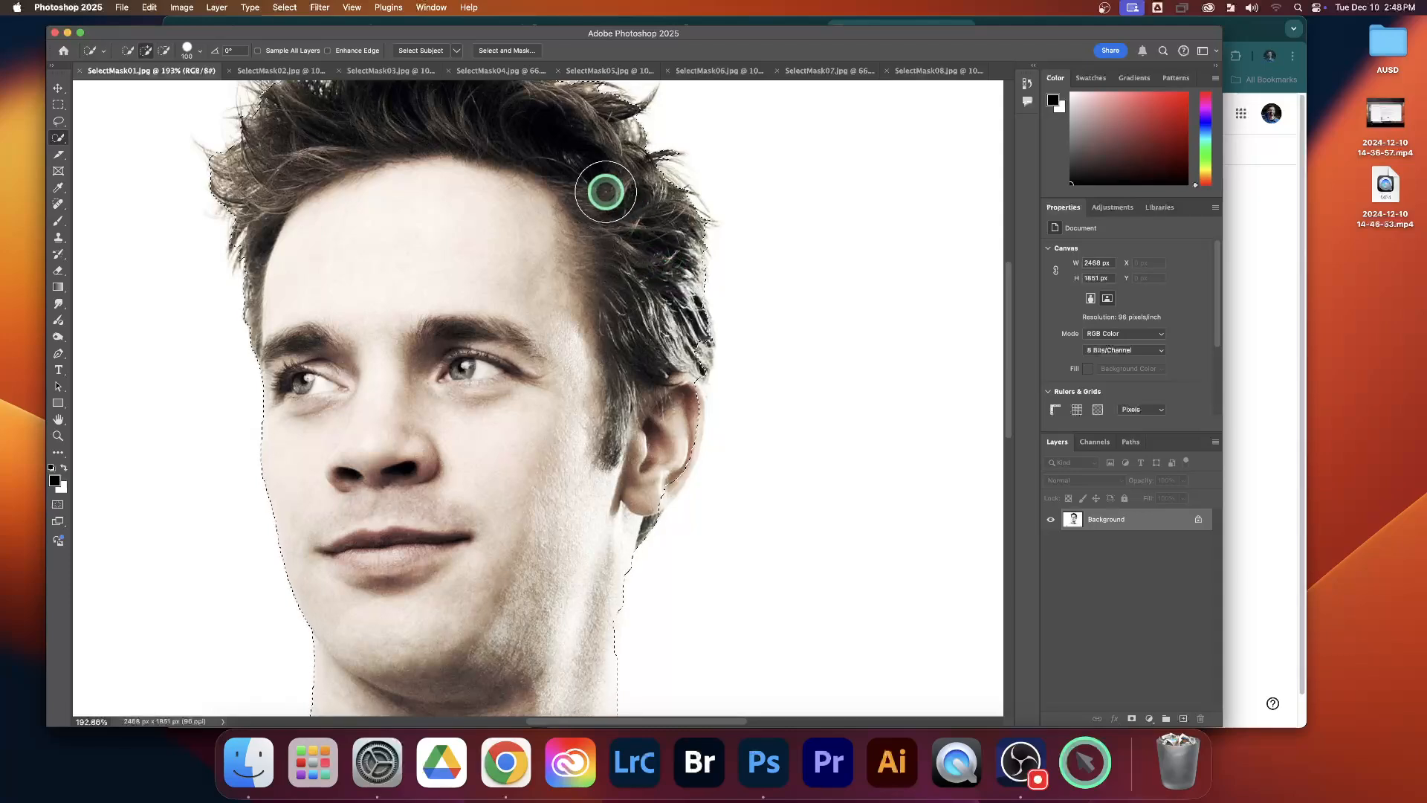
left_click_drag(553, 171, 666, 311)
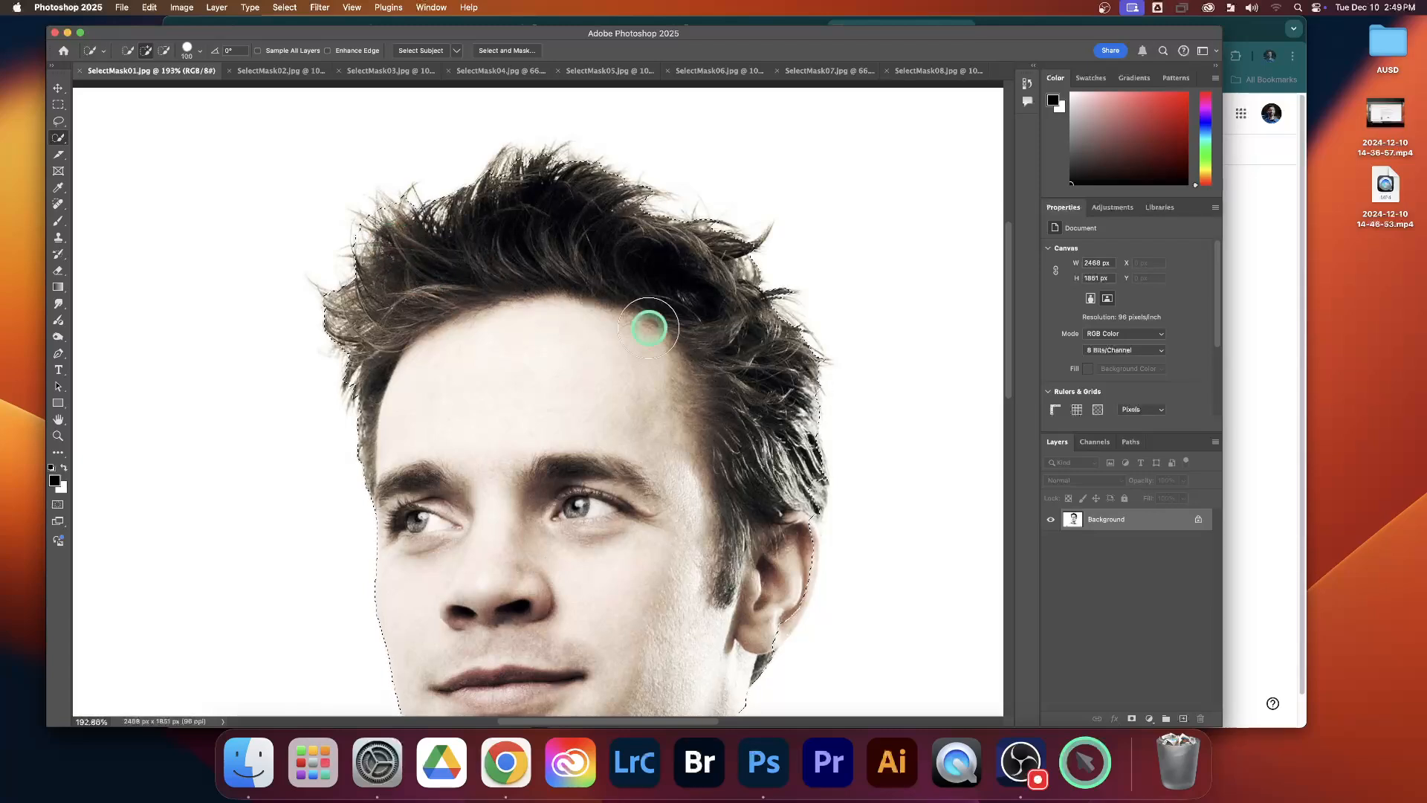
scroll(691, 362, "down", 5)
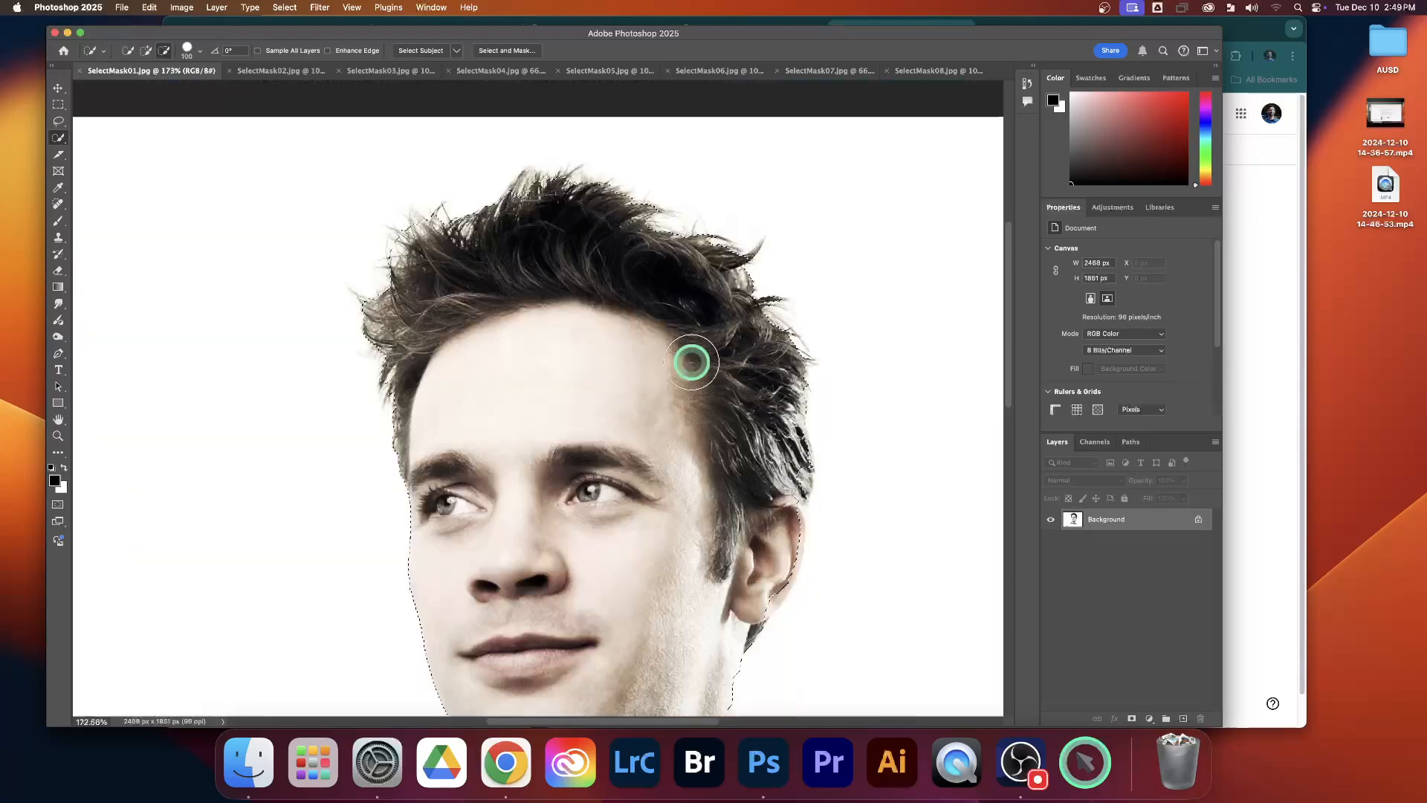
left_click_drag(764, 379, 706, 347)
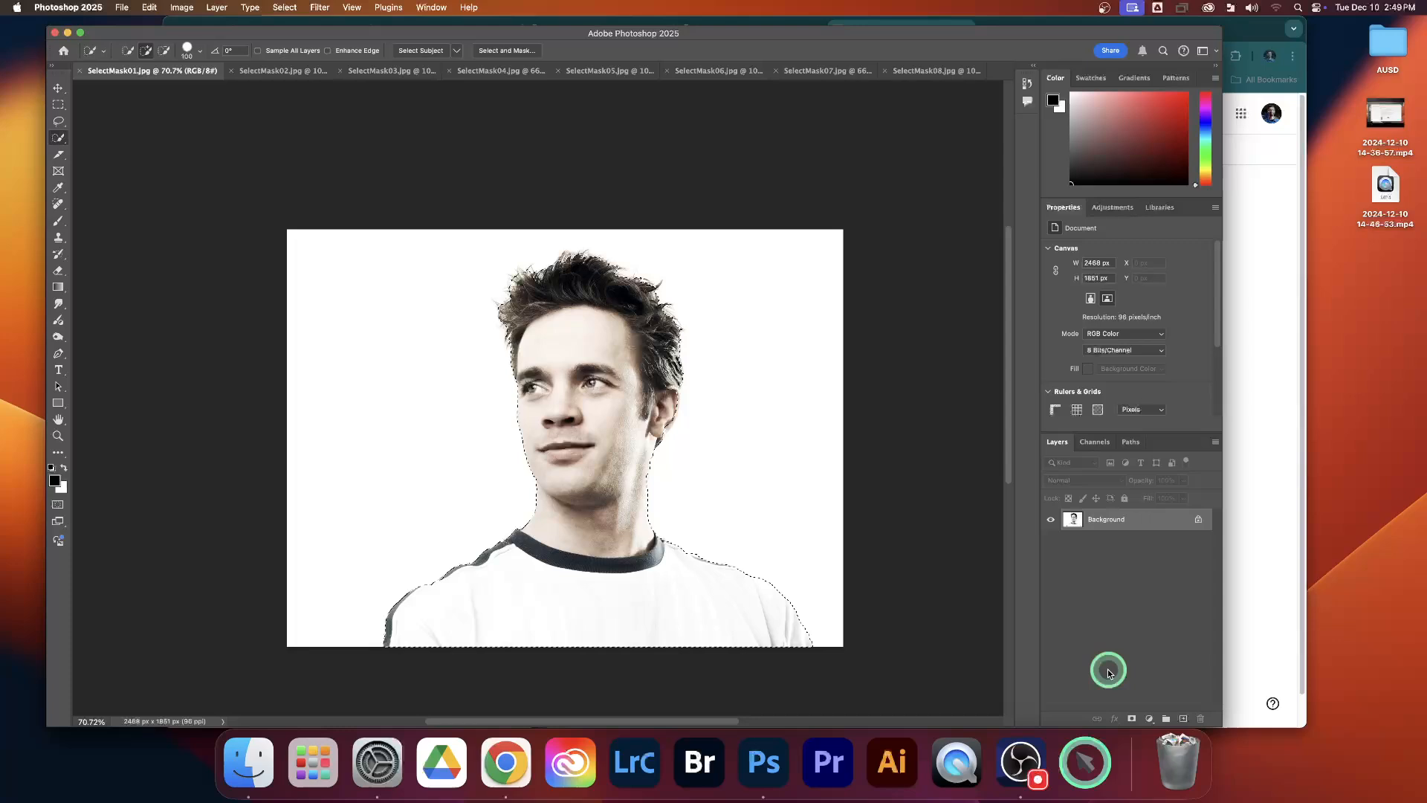
left_click(1133, 719)
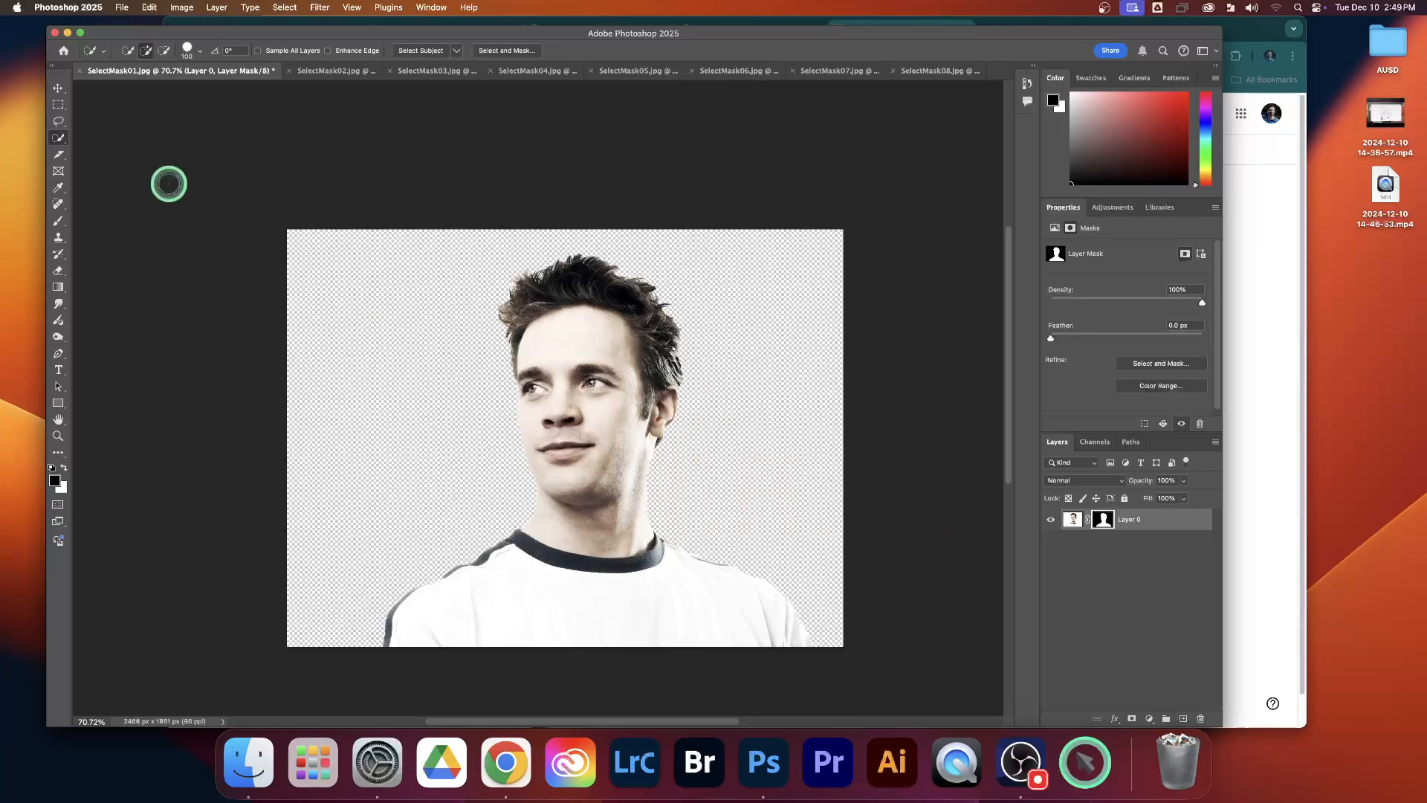
Step: Move the masked man into the SelectMask02 document and place him over the brick wall
left_click(57, 87)
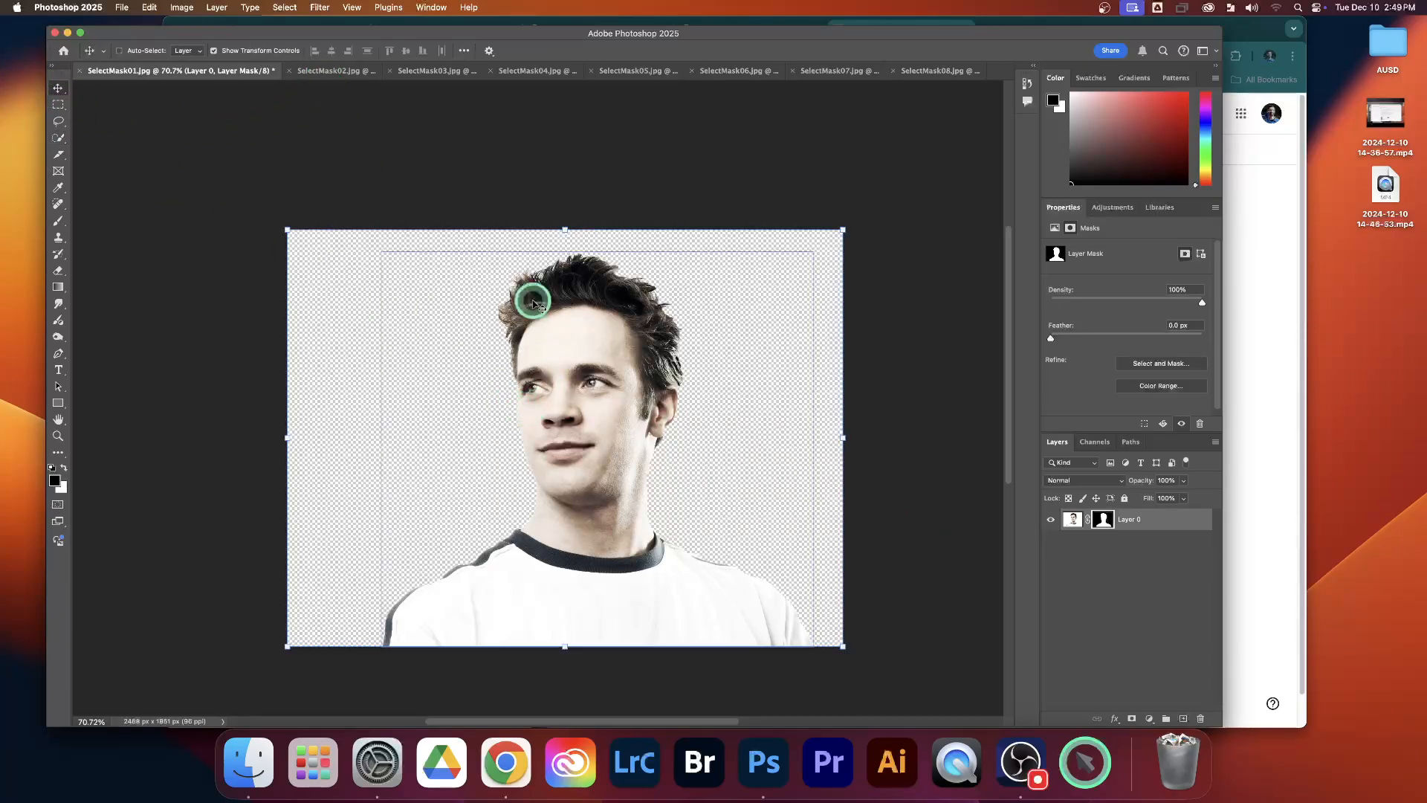
scroll(603, 388, "down", 1)
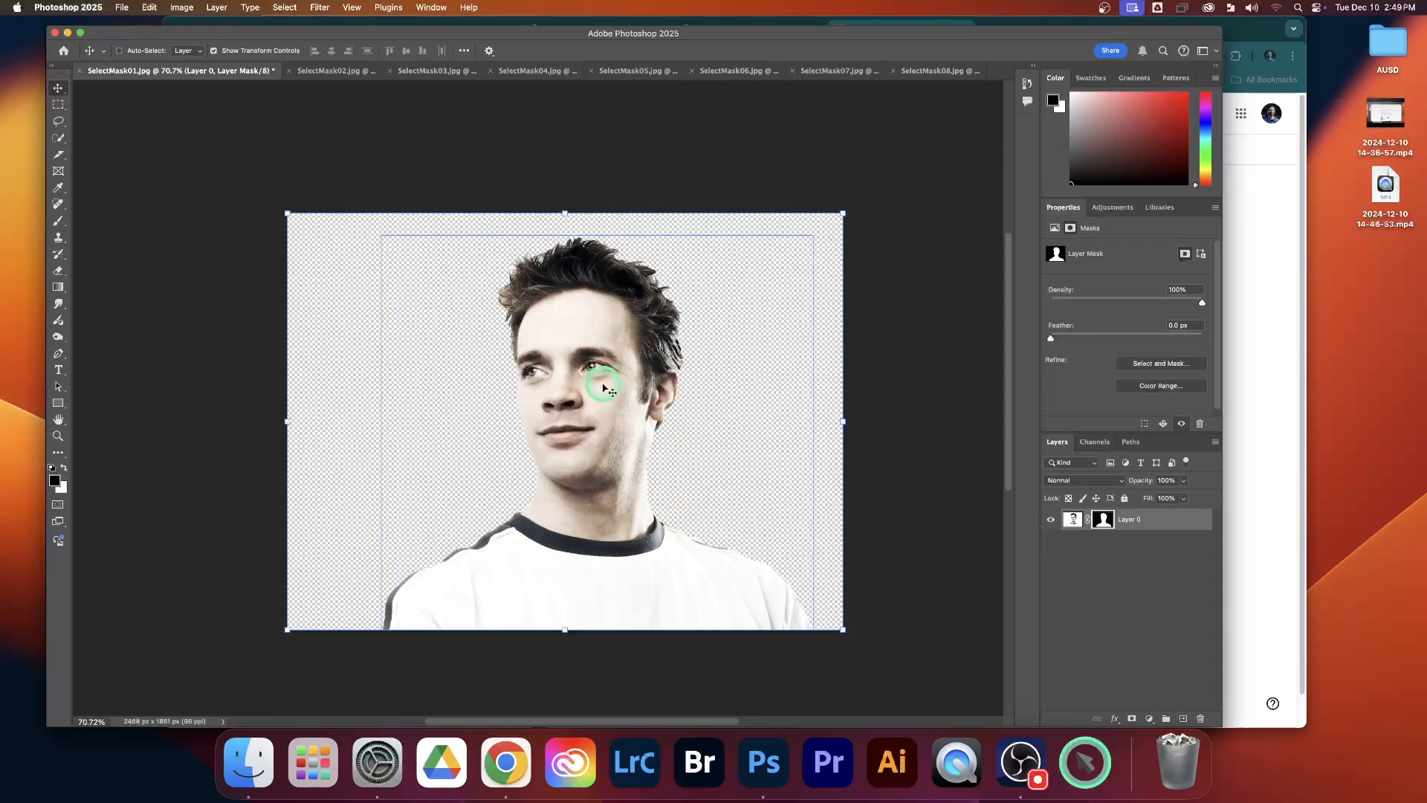
left_click_drag(602, 388, 332, 75)
left_click_drag(503, 369, 528, 399)
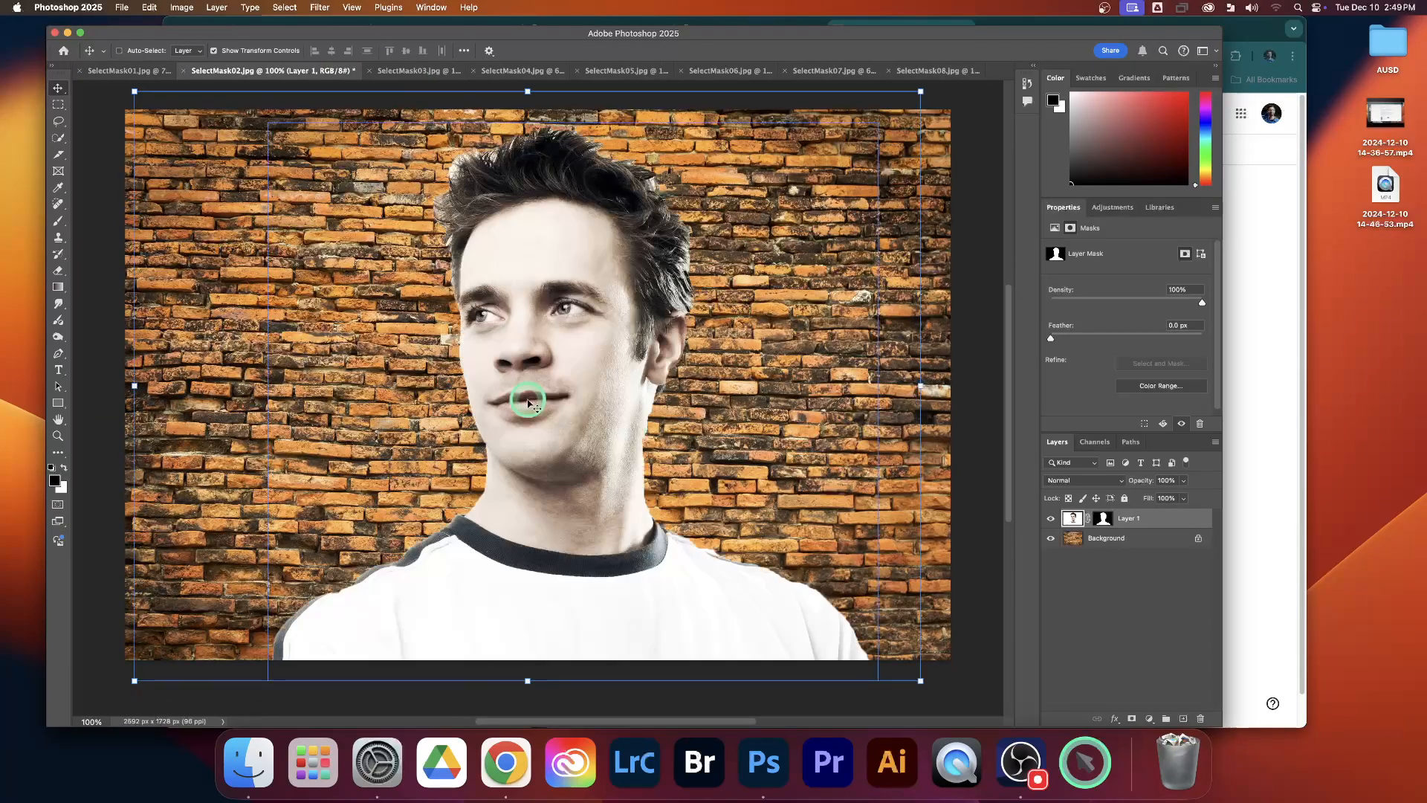
Step: Scale the man to about 92.65% and position him against the bottom edge of the brick wall image
left_click_drag(135, 92, 262, 194)
left_click_drag(541, 349, 485, 331)
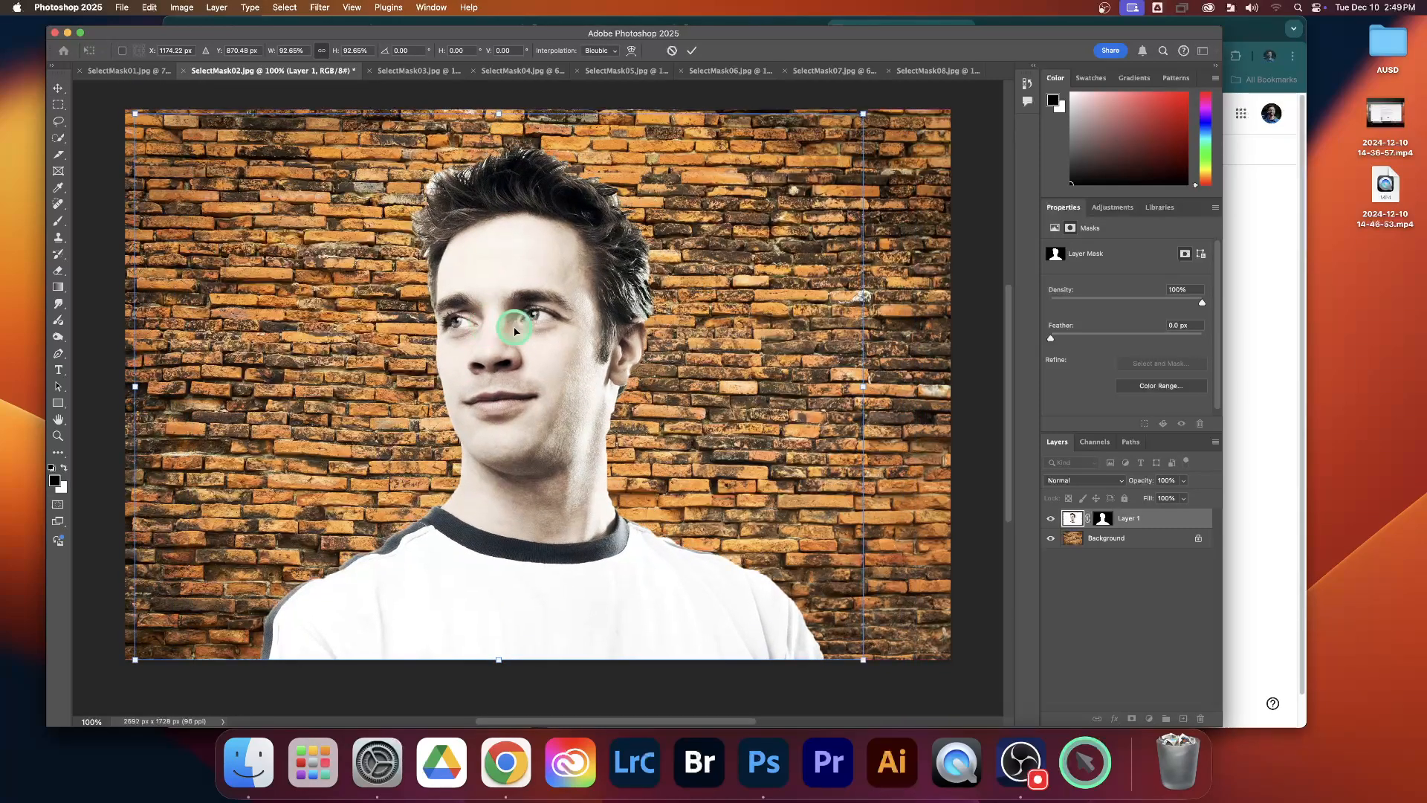
left_click(1111, 608)
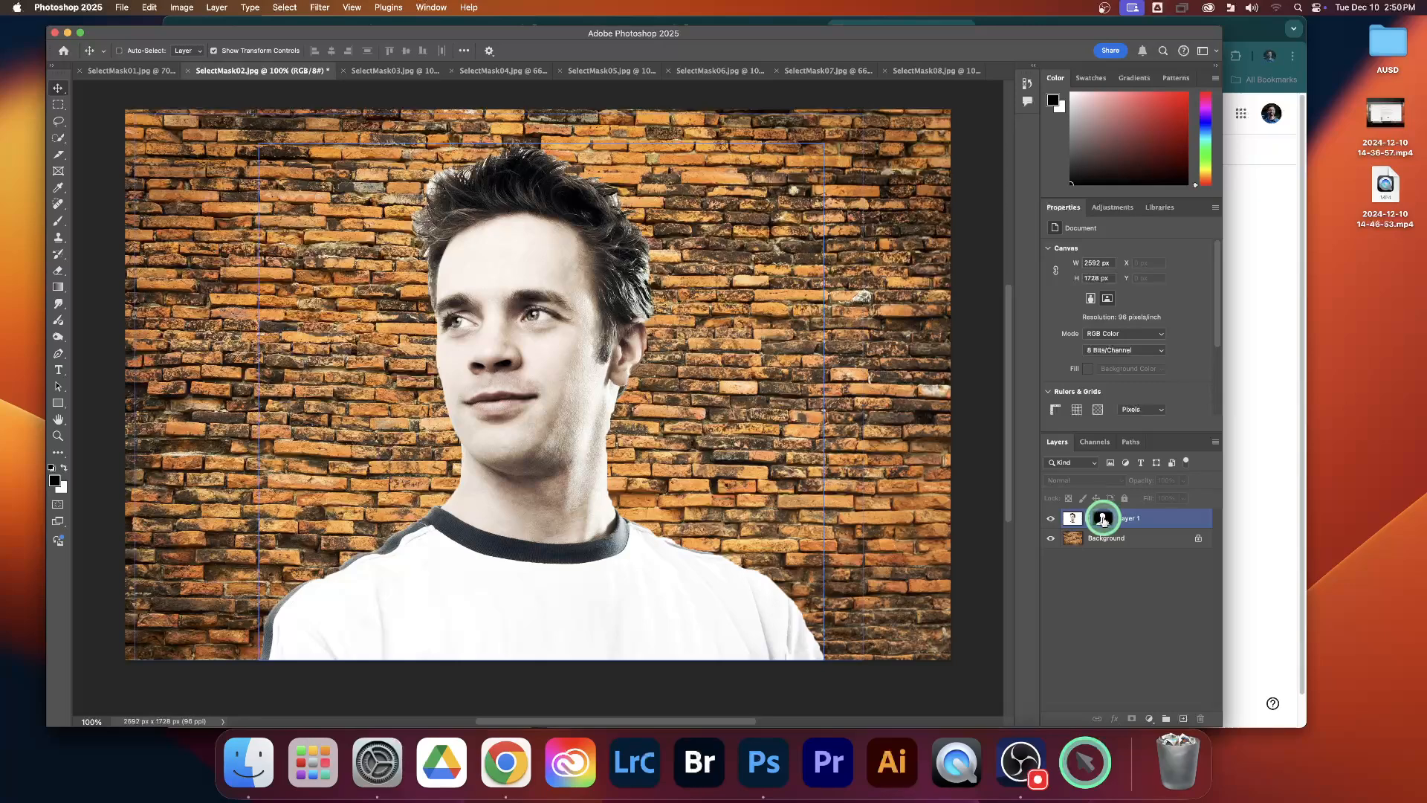
Step: Select the layer mask of Layer 1 rather than its image content to show the mask properties
left_click(1103, 521)
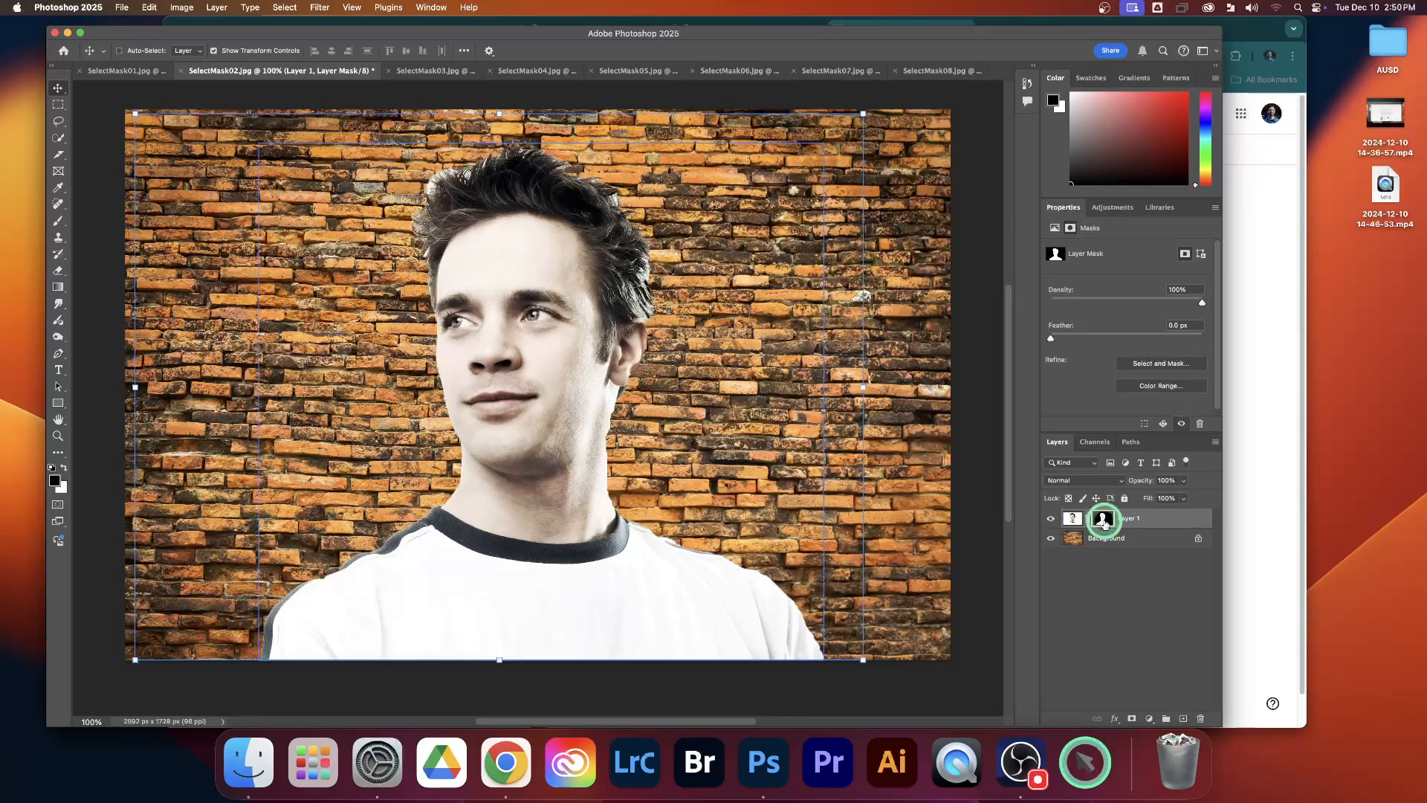
left_click(1163, 521)
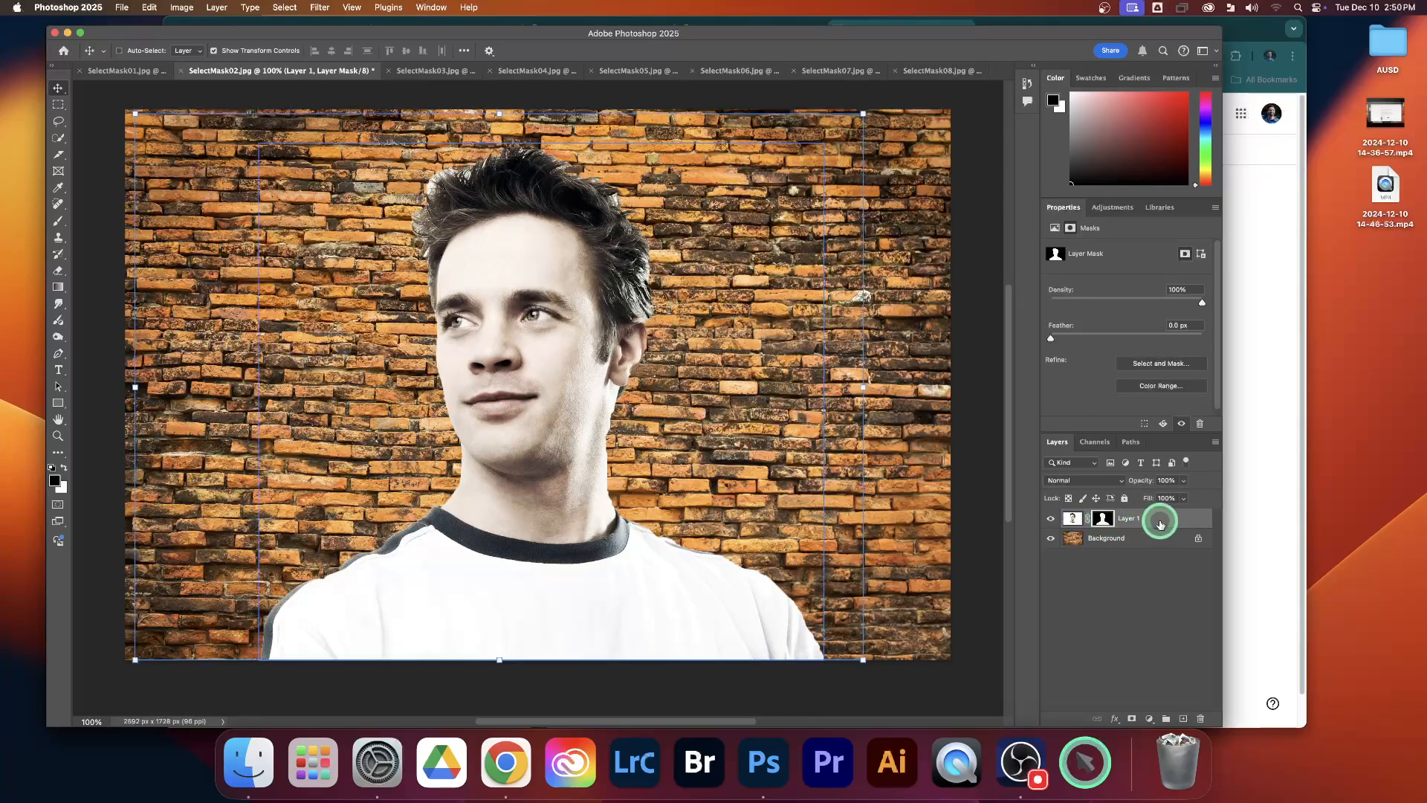
left_click(1104, 520)
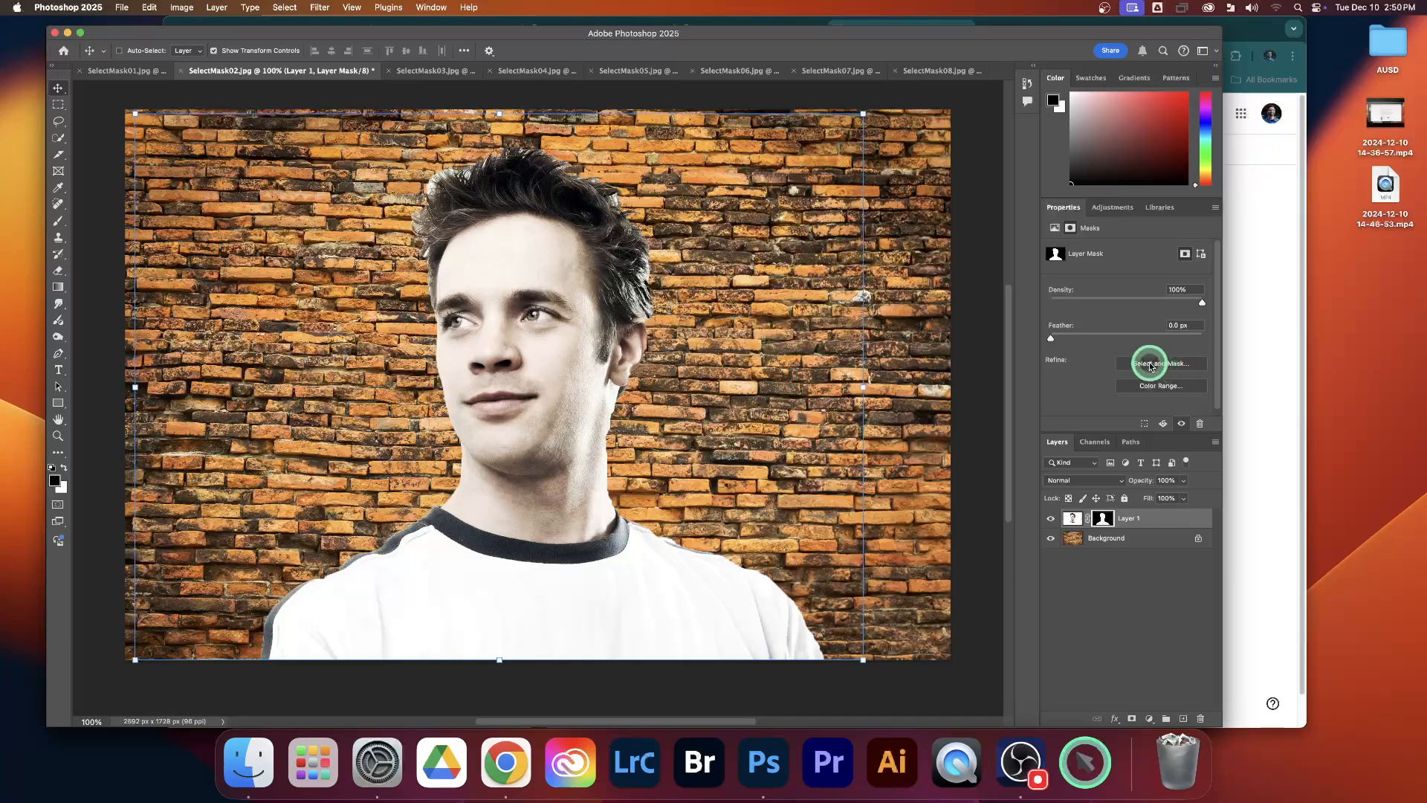
Step: Try the collapsed panel layout with the Layers and Properties panels, and restore the expanded layout
left_click(1216, 66)
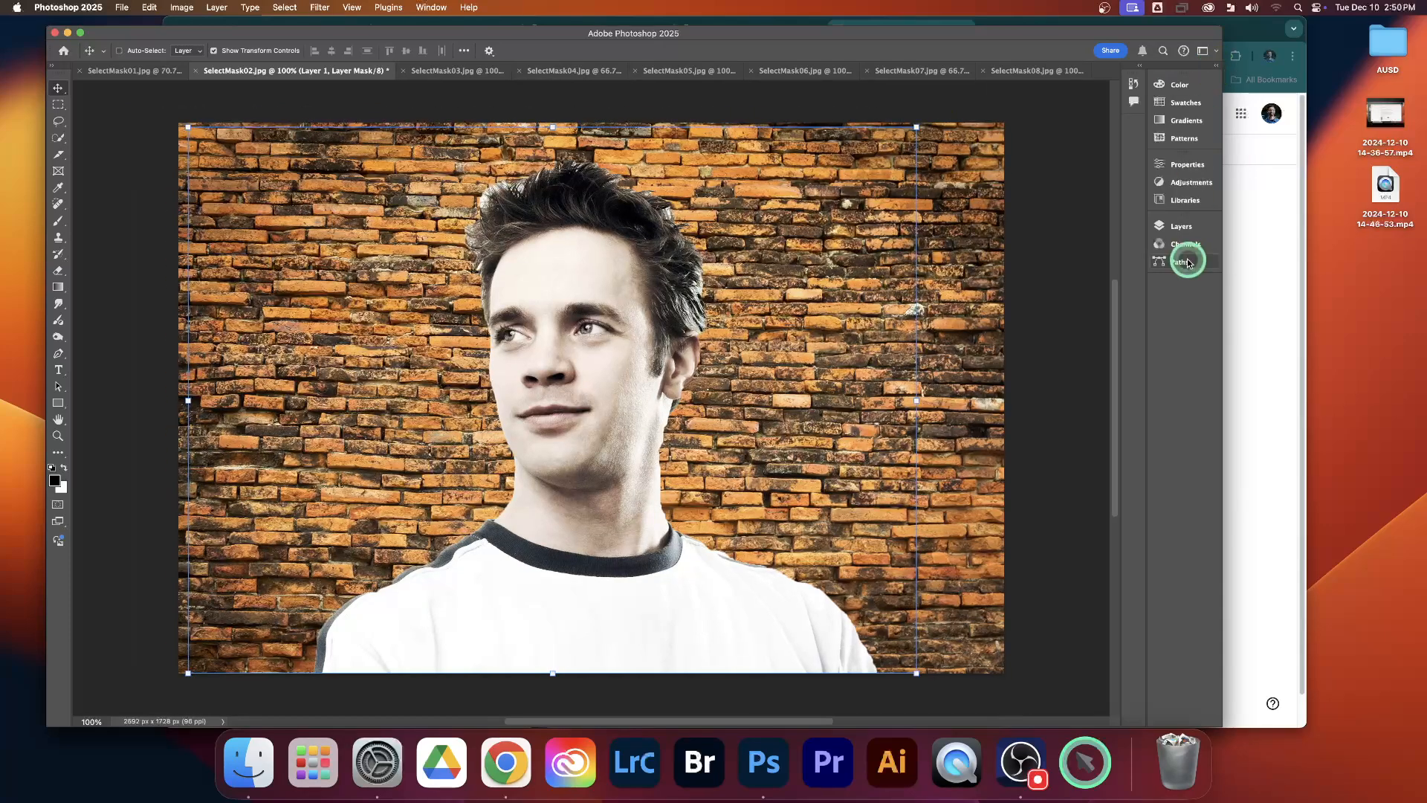
left_click(1178, 225)
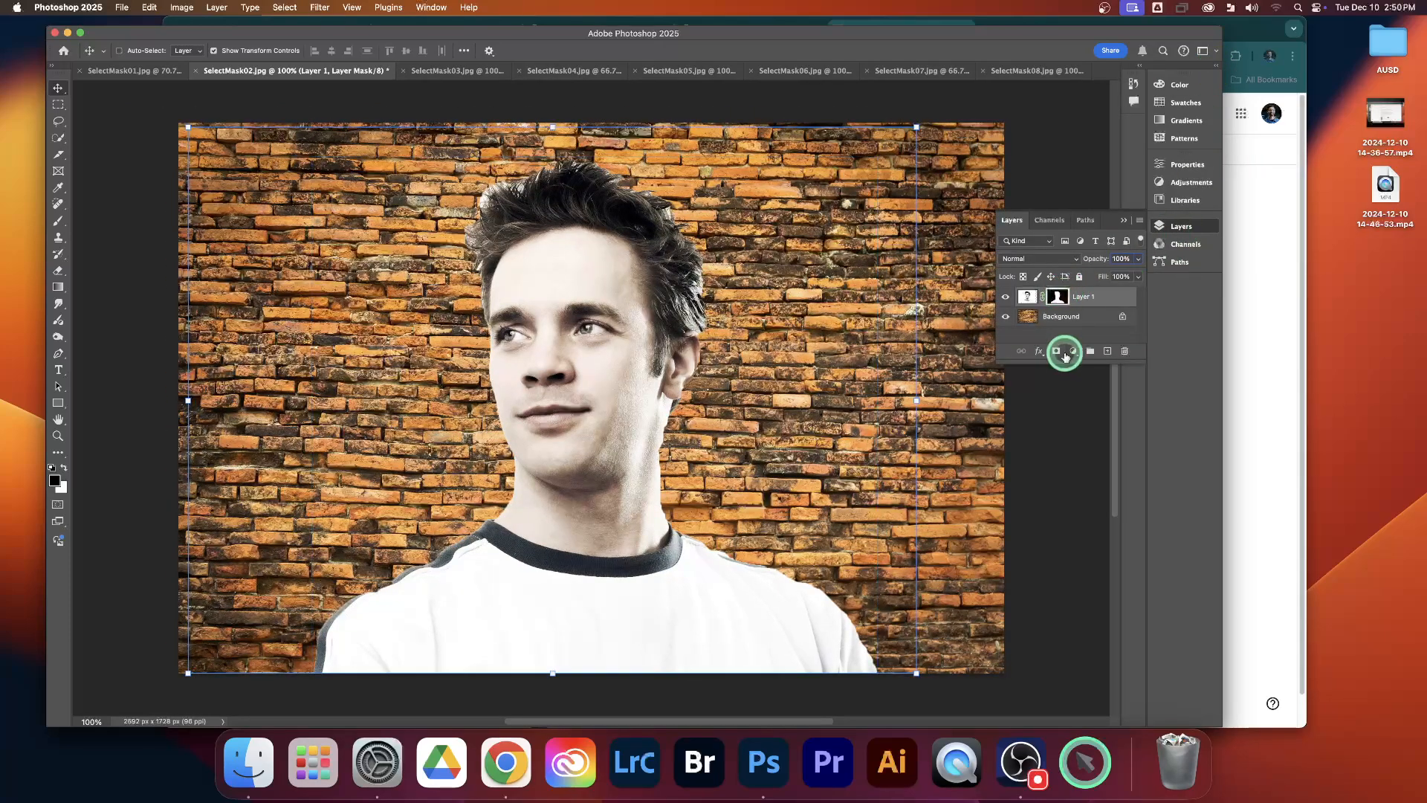
left_click_drag(1064, 361, 1065, 451)
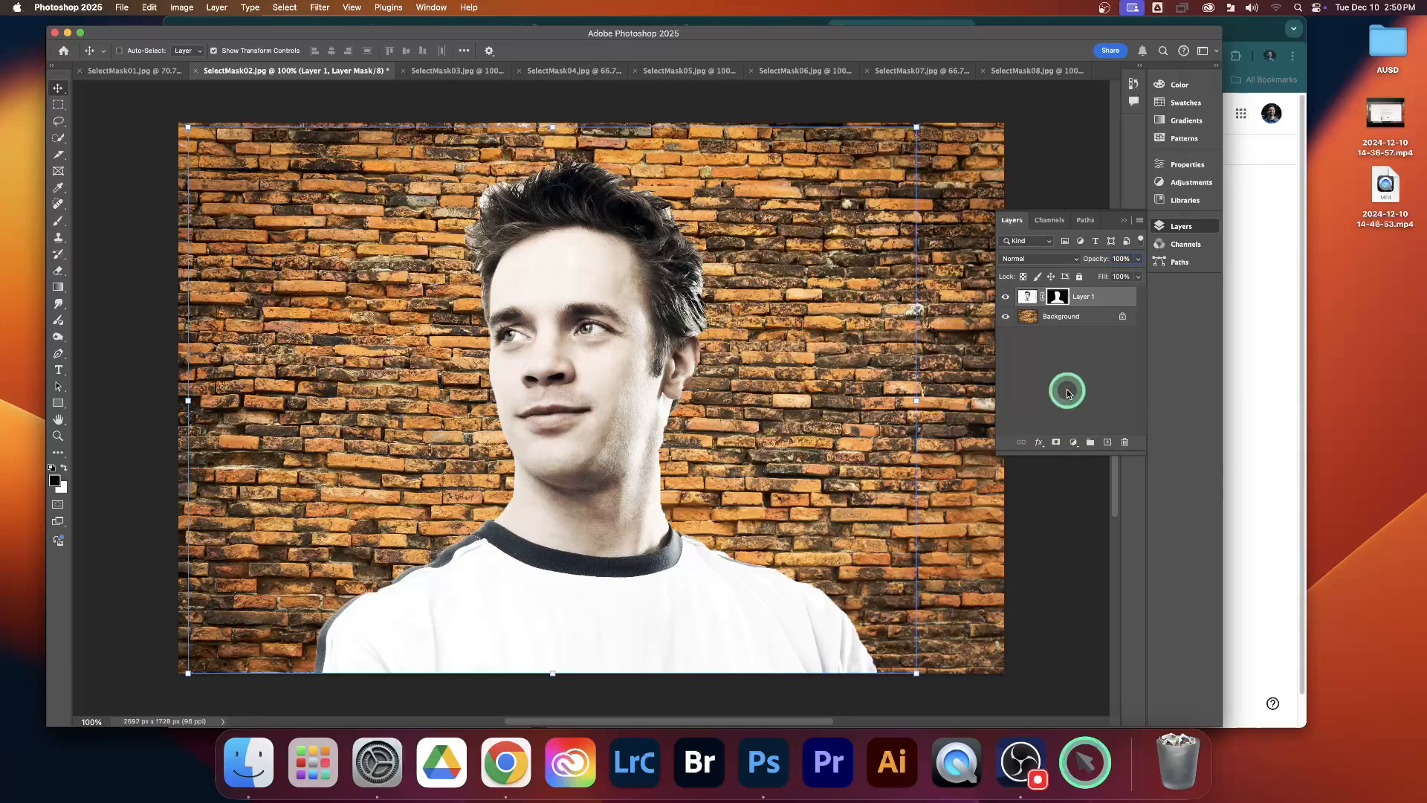
left_click(1183, 166)
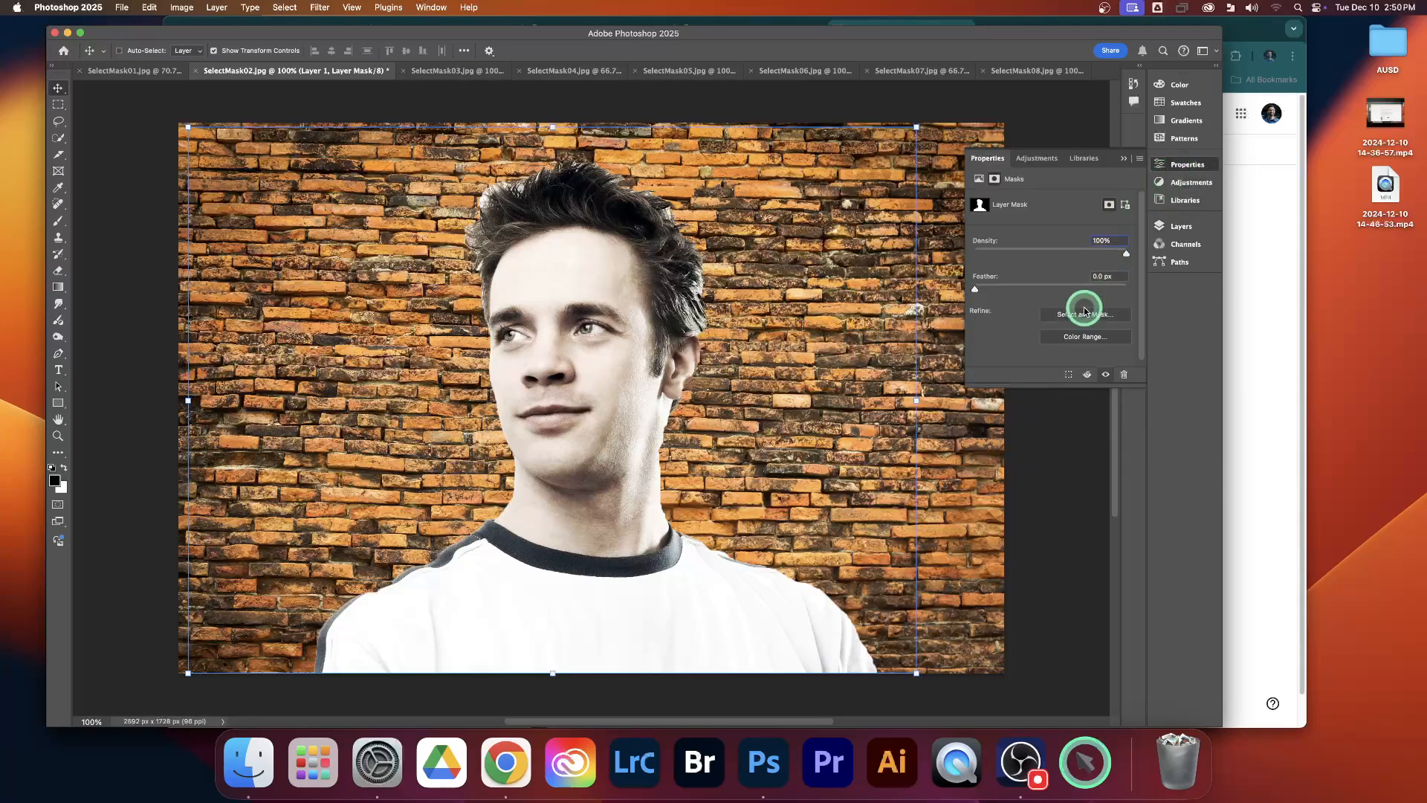
left_click(1216, 66)
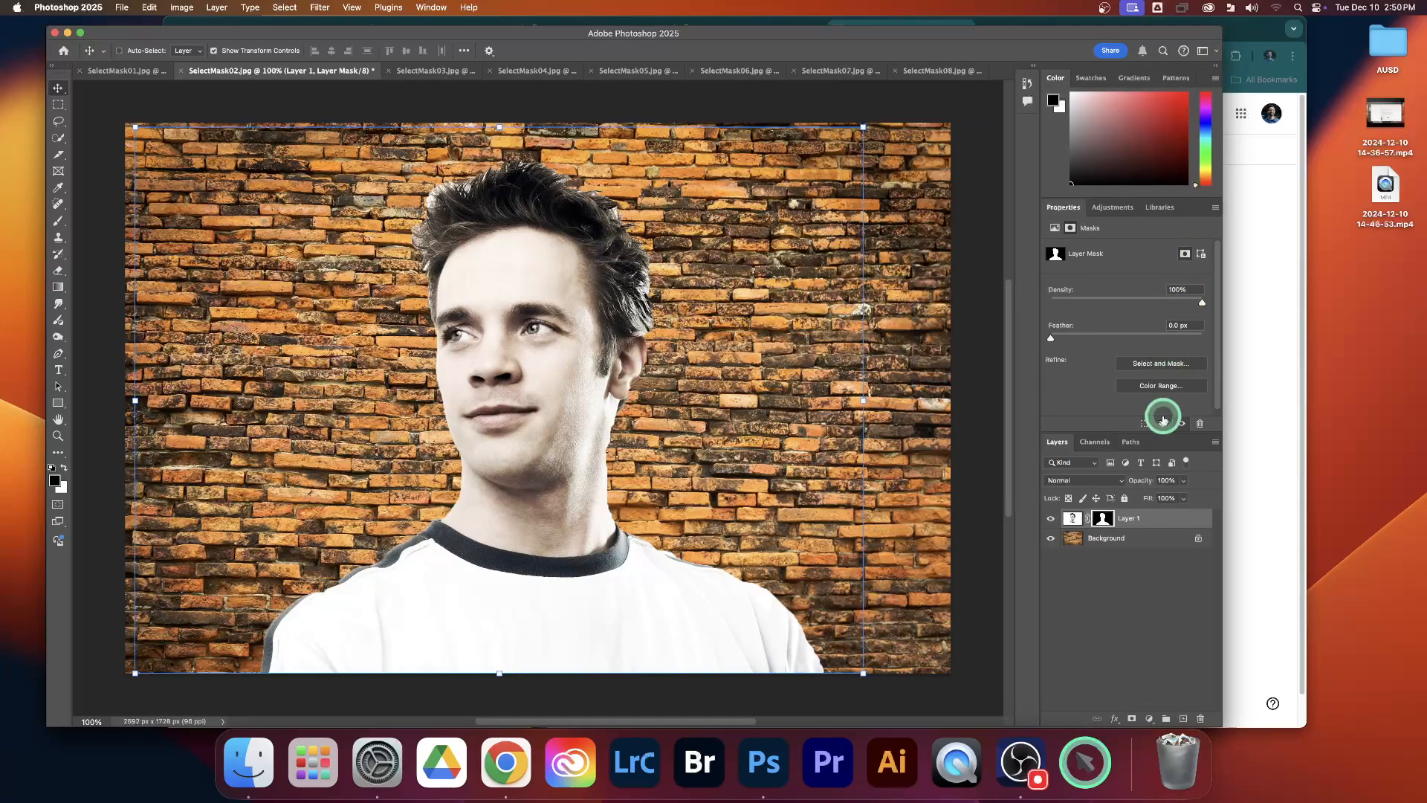
Step: Enlarge the Layers panel area and open the Select and Mask workspace for Layer 1's layer mask
left_click_drag(1145, 431, 1134, 341)
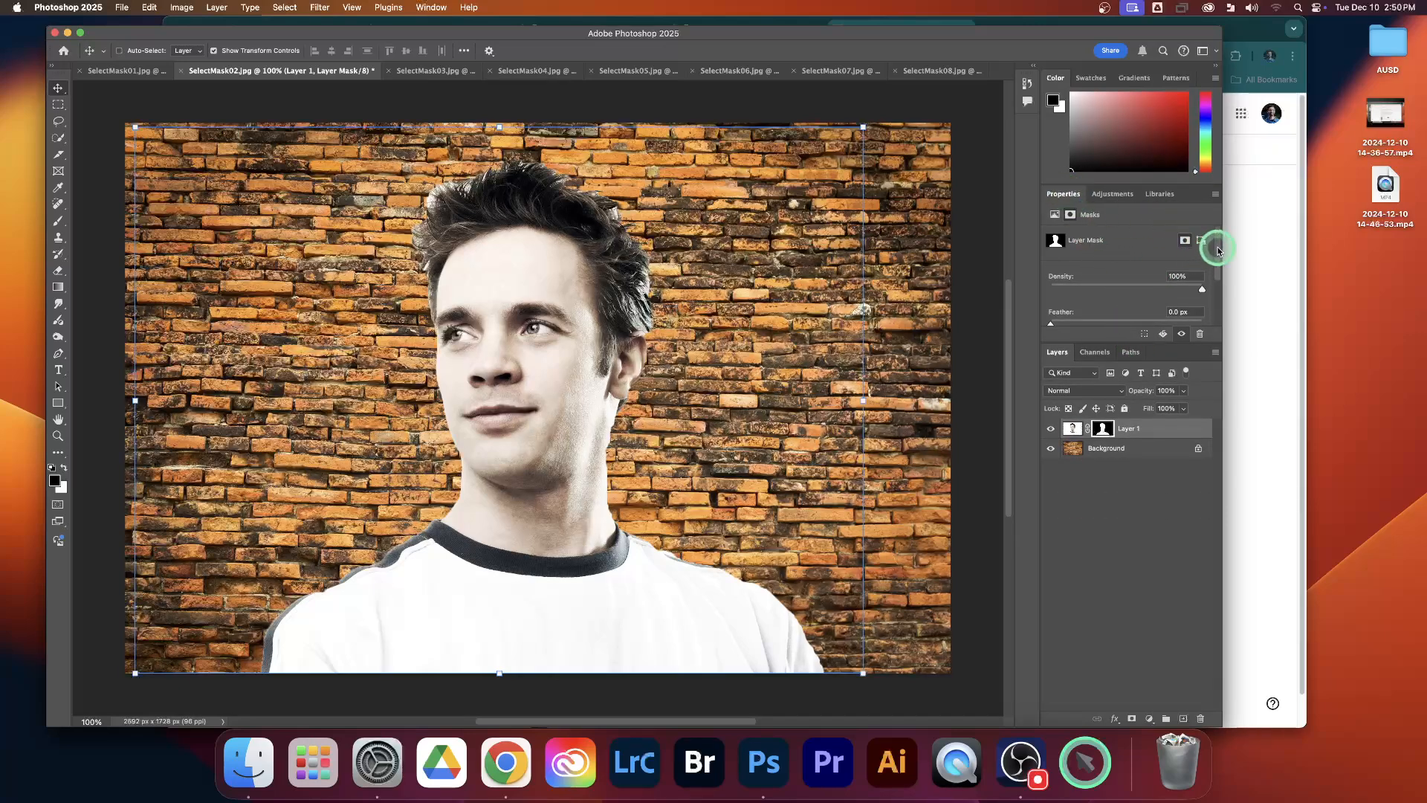
left_click_drag(1211, 247, 1216, 284)
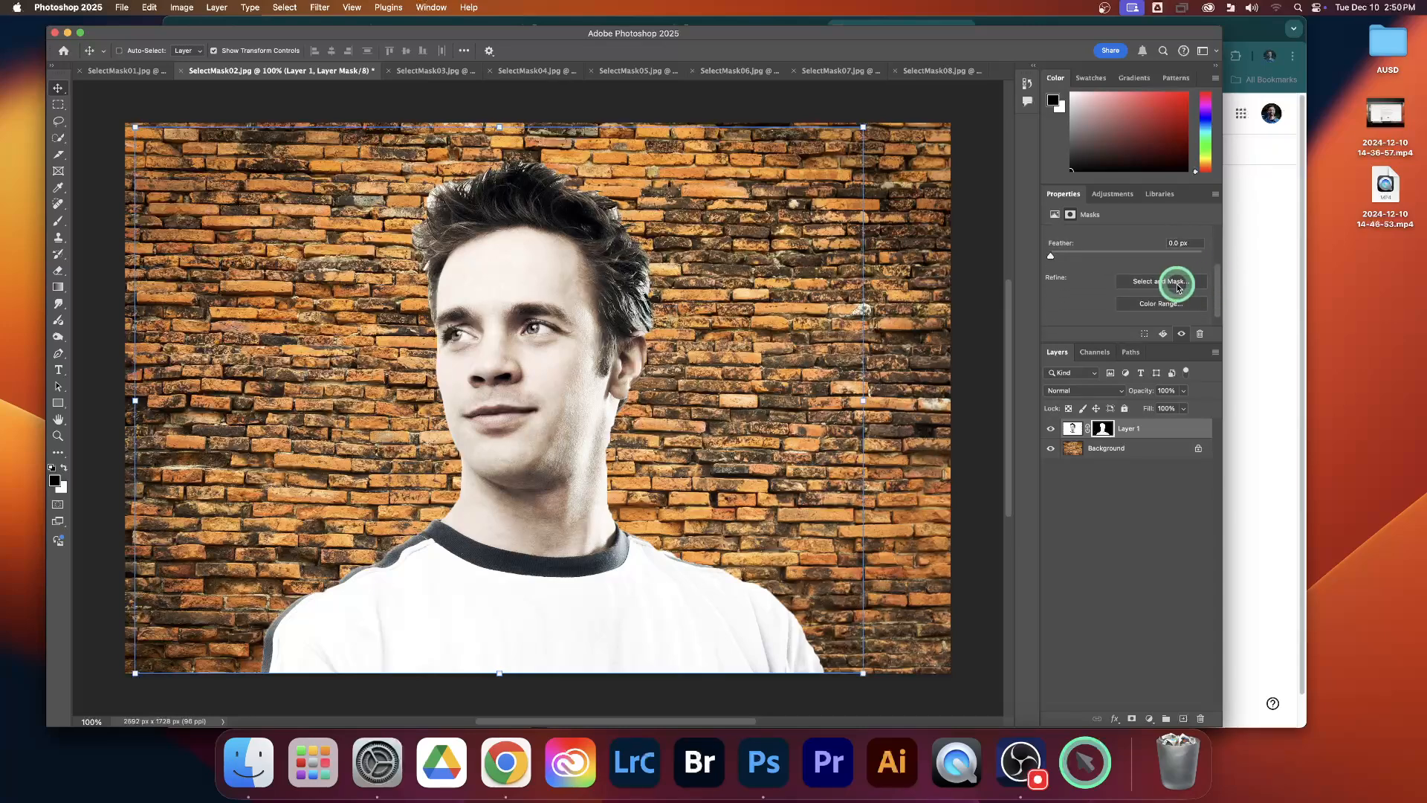
left_click(1175, 285)
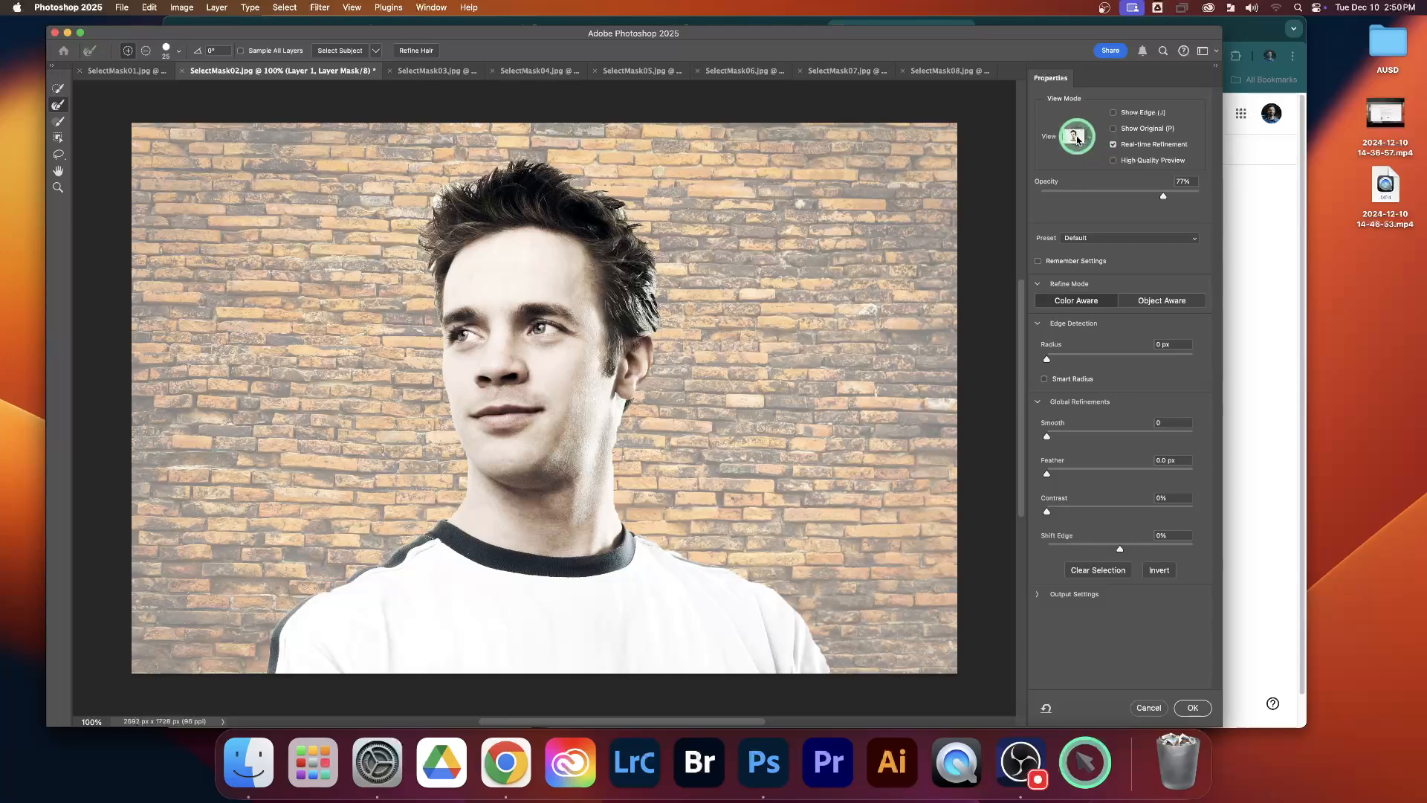
Step: Compare the On White and On Black views, and keep the On Black preview at 80% opacity
left_click(1090, 141)
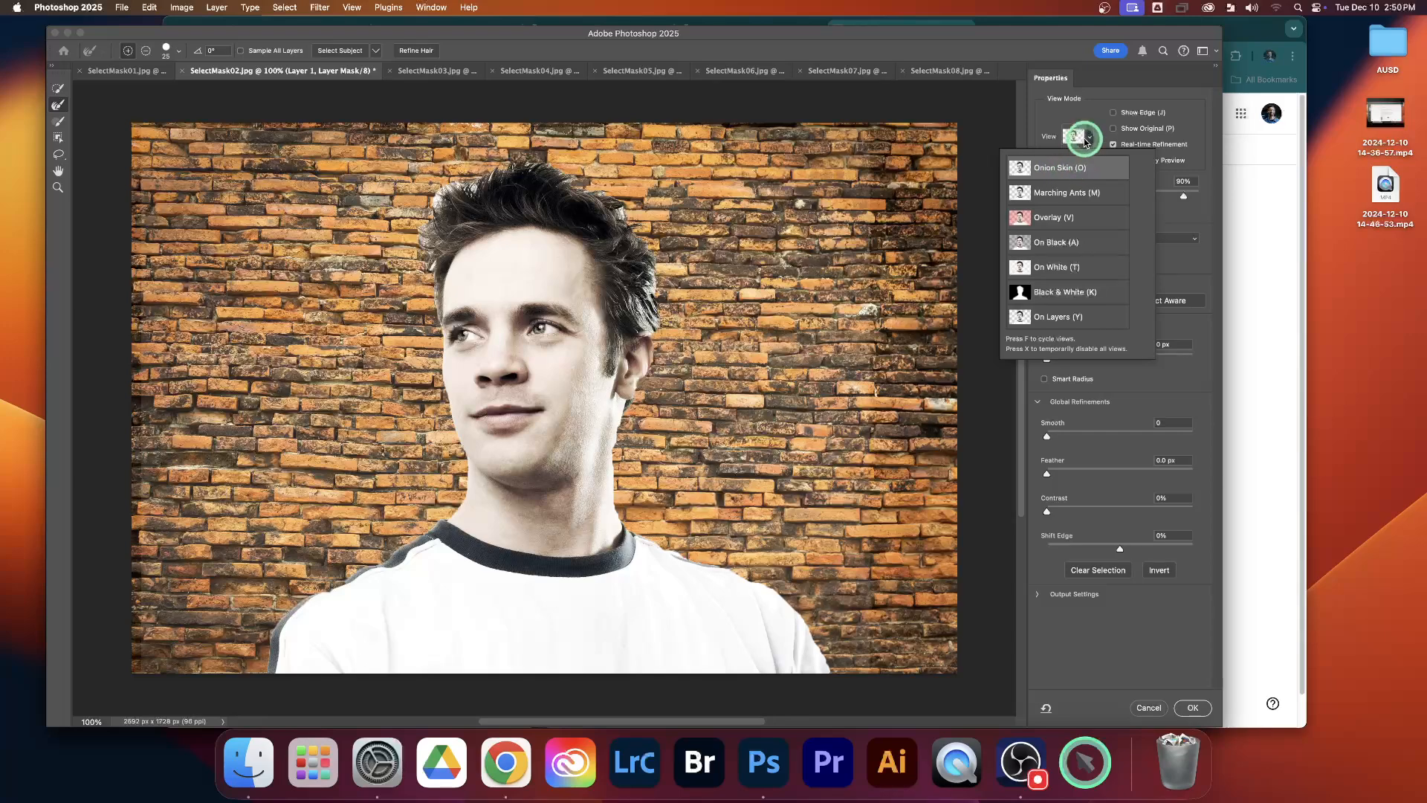
left_click(1064, 265)
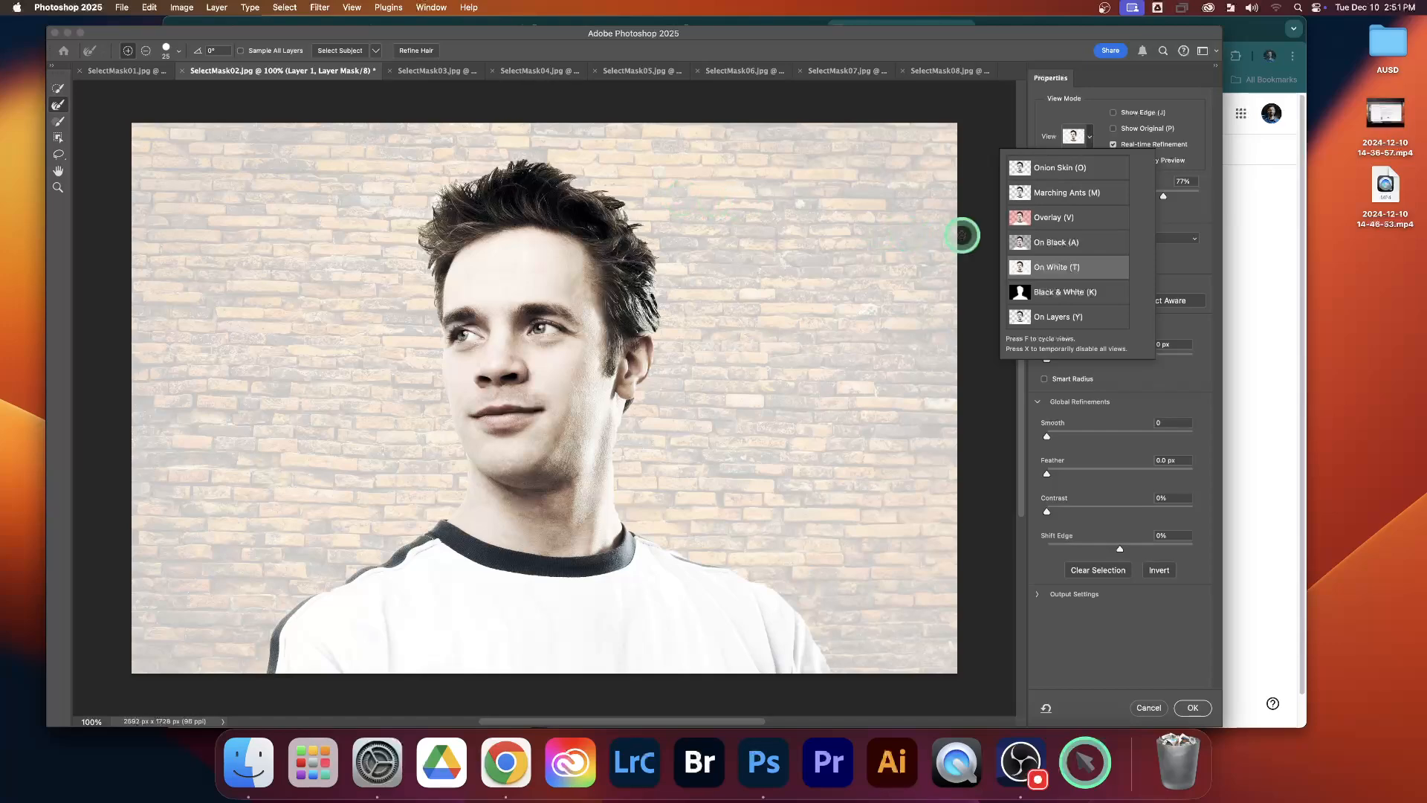
left_click(1056, 246)
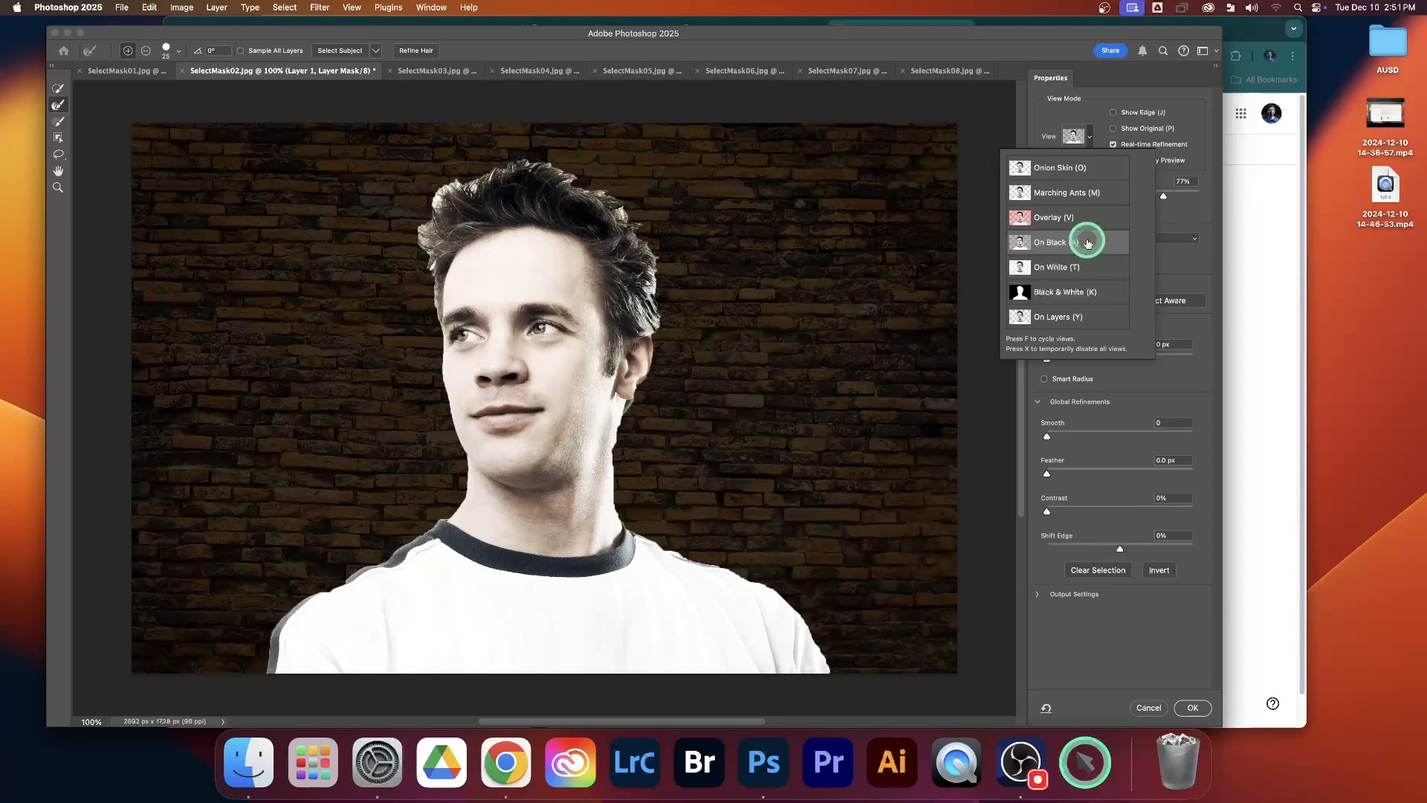
left_click(1170, 214)
left_click_drag(1163, 195, 1090, 196)
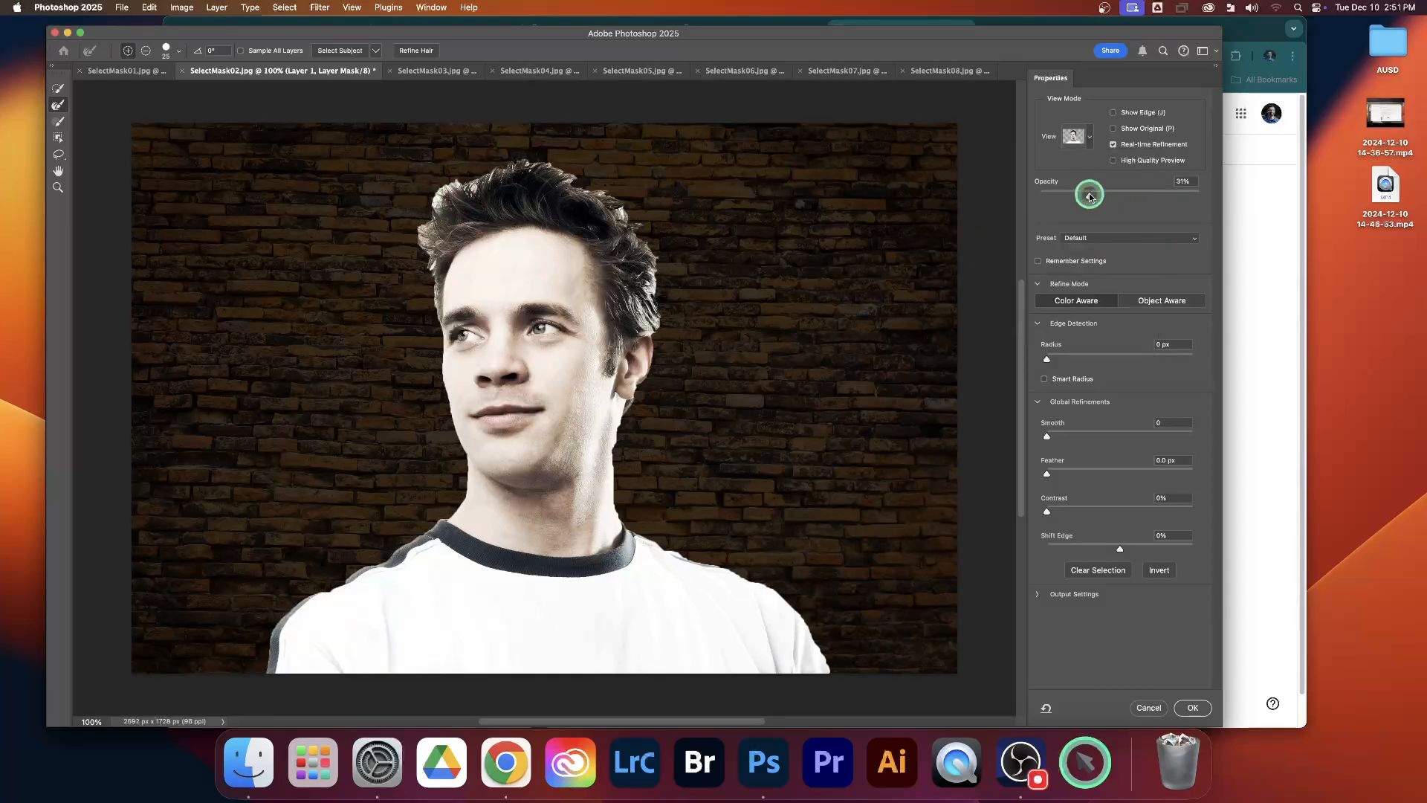
left_click(1183, 183)
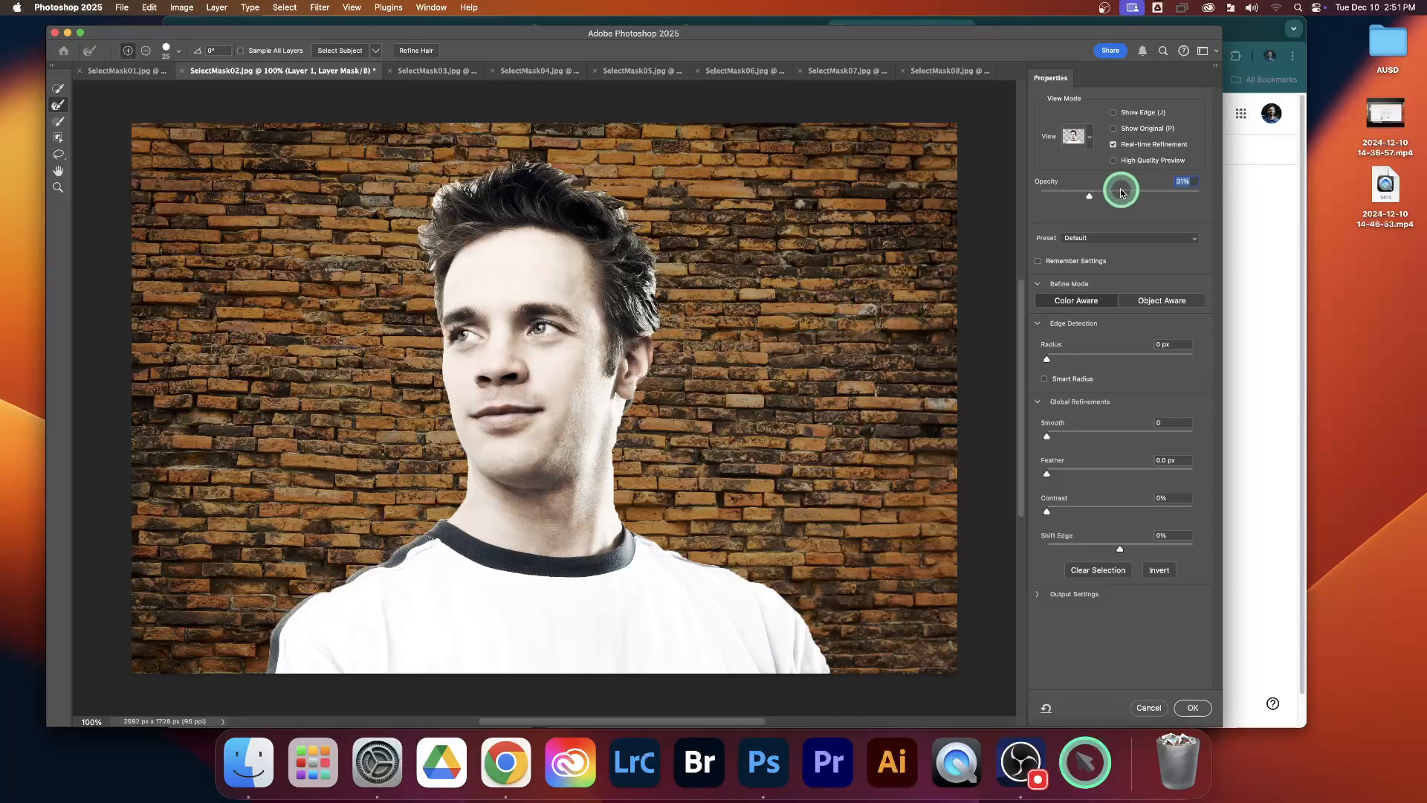
left_click_drag(1090, 198, 1155, 198)
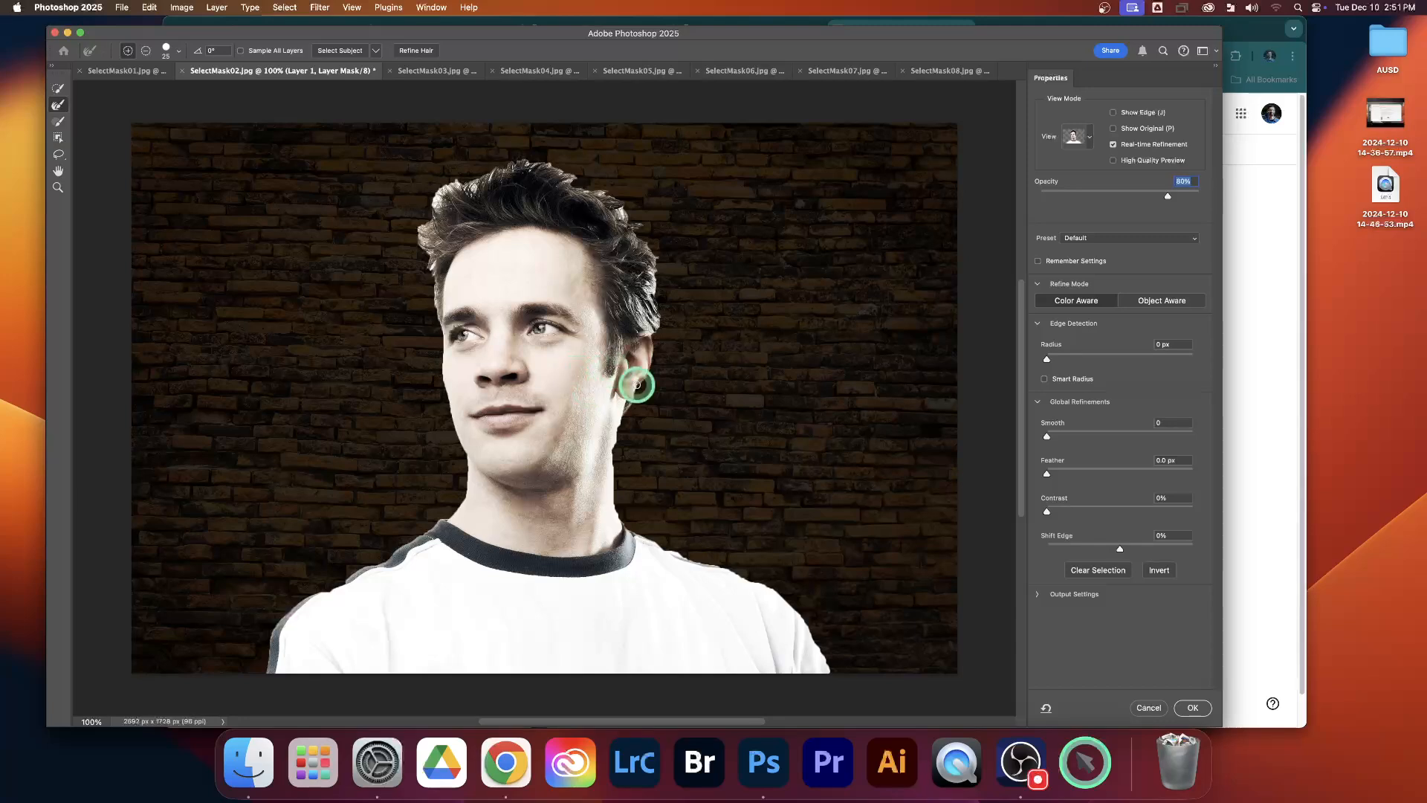
Step: With the Brush tool, add a short vertical stroke of the original background to the mask just below the earlobe
left_click(59, 124)
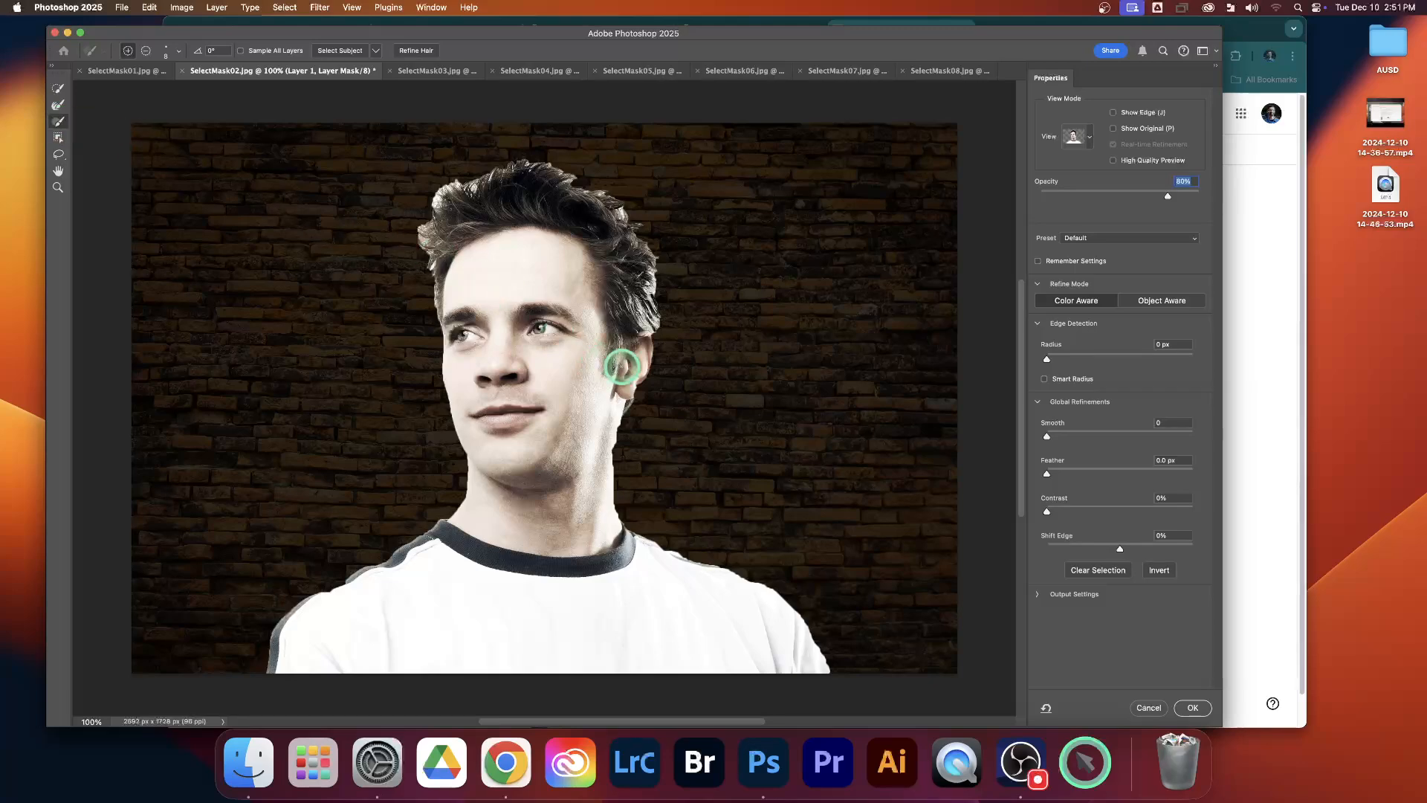
scroll(632, 374, "down", 2)
scroll(633, 374, "up", 5)
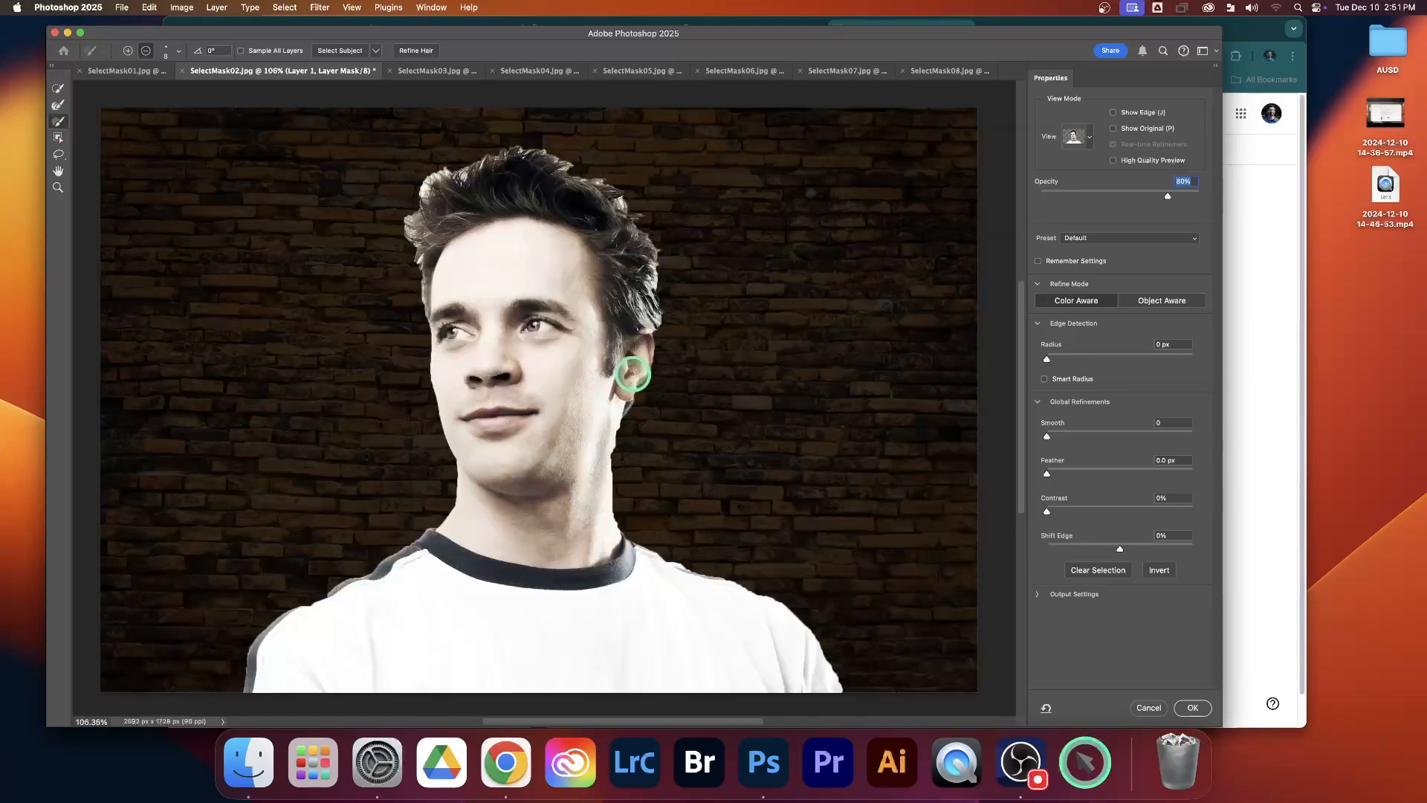
scroll(633, 374, "up", 3)
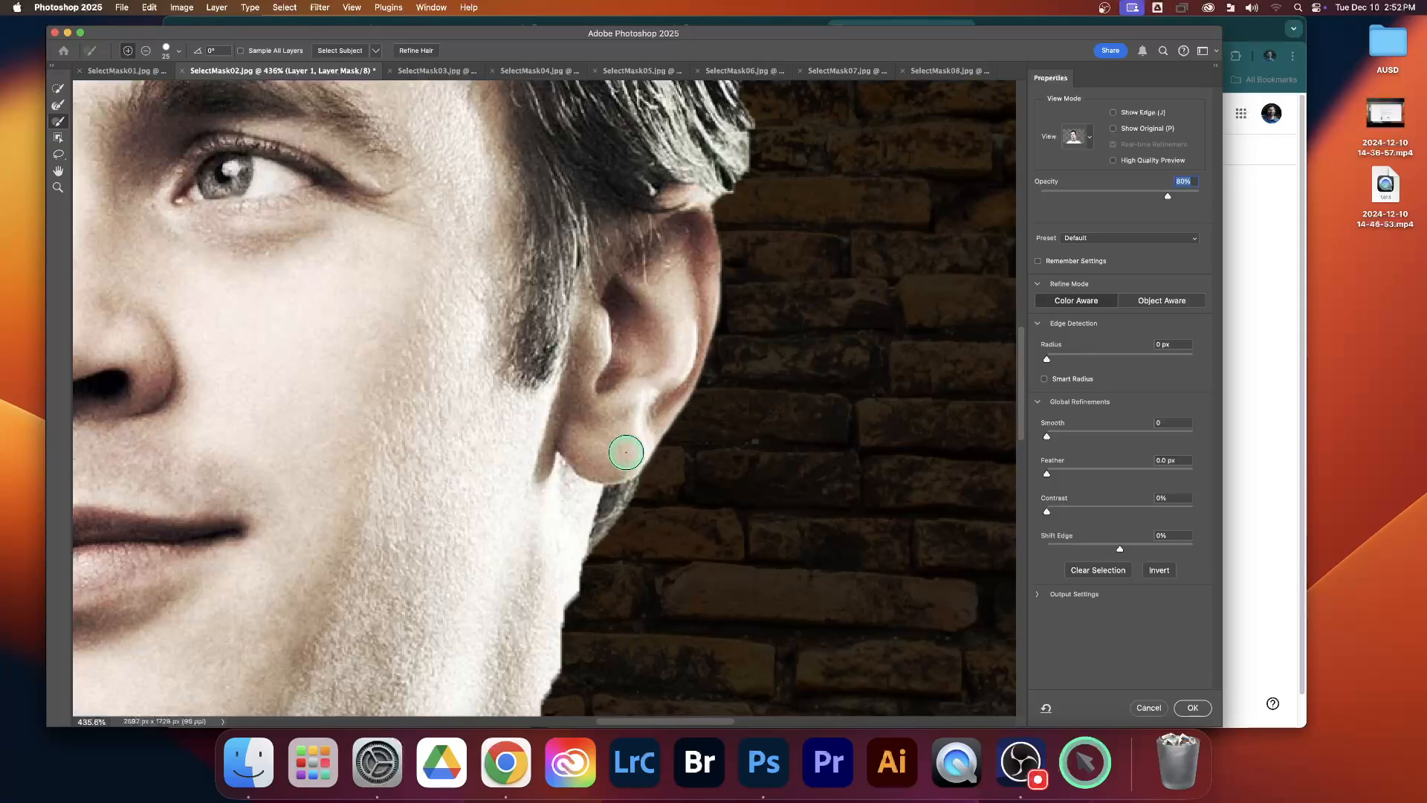
mouse_move(641, 449)
left_mouse_down()
mouse_move(647, 547)
mouse_move(631, 526)
left_mouse_up()
scroll(659, 492, "left", 1)
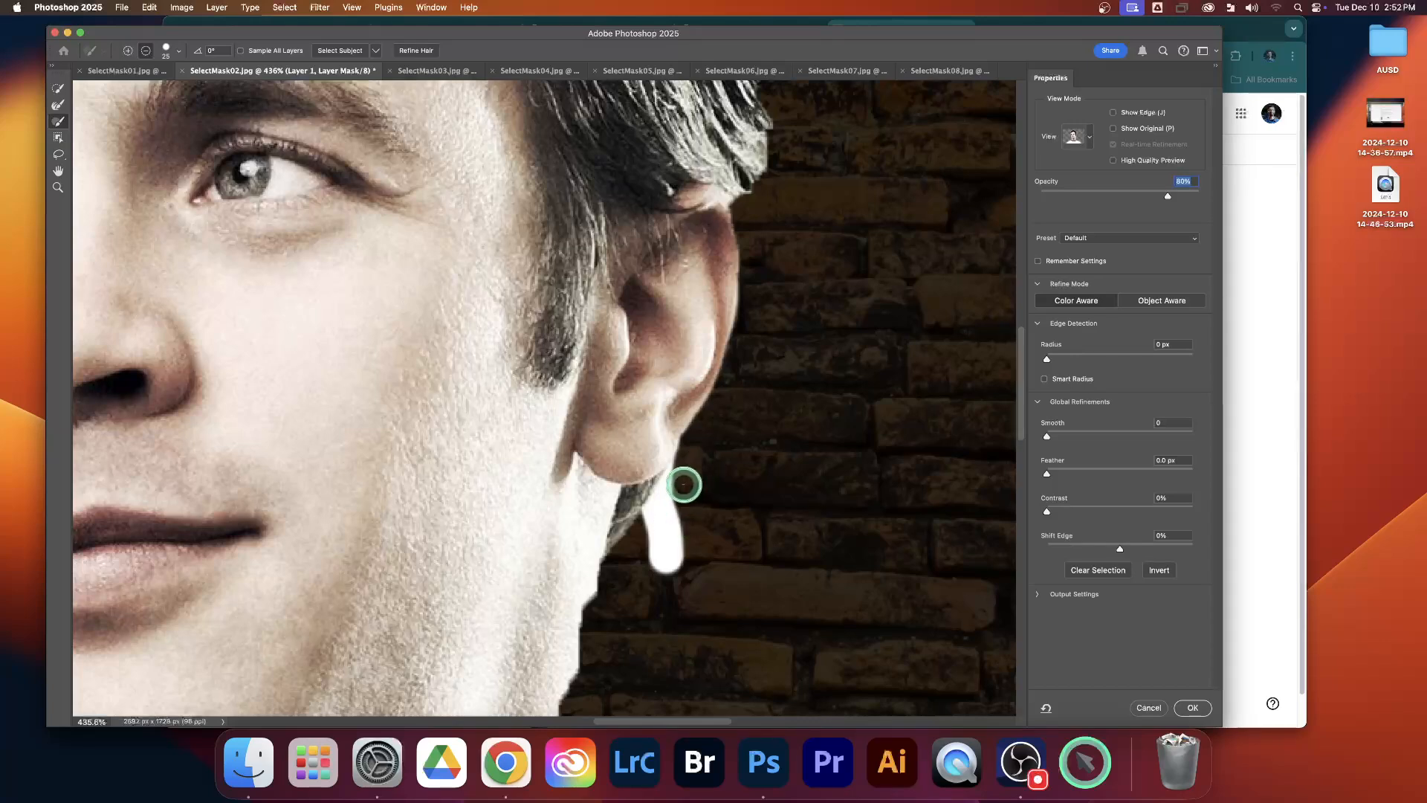
Step: Subtract the test stroke below the earlobe from the mask with the Brush tool
left_click_drag(685, 483, 649, 528)
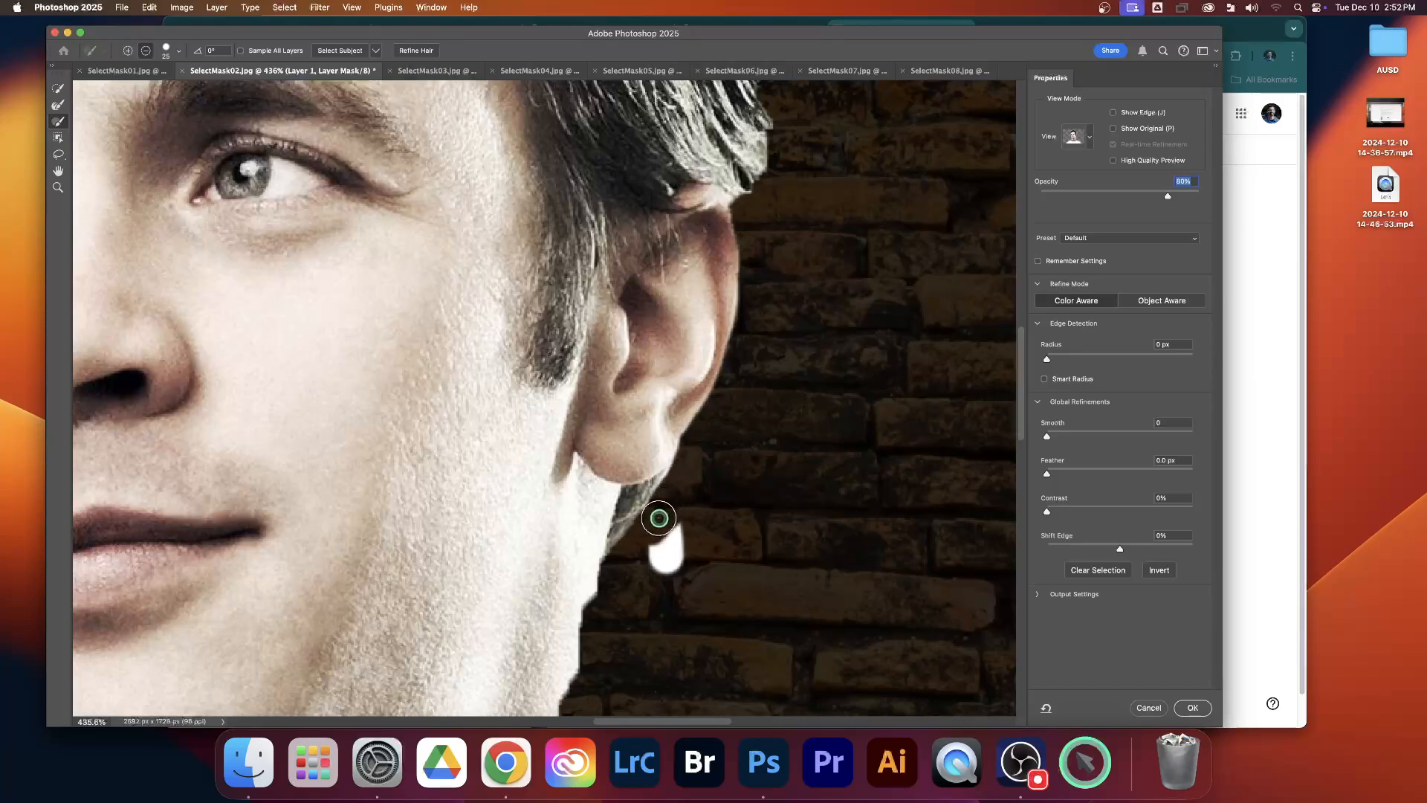
left_click_drag(656, 560, 687, 508)
left_click_drag(666, 568, 681, 537)
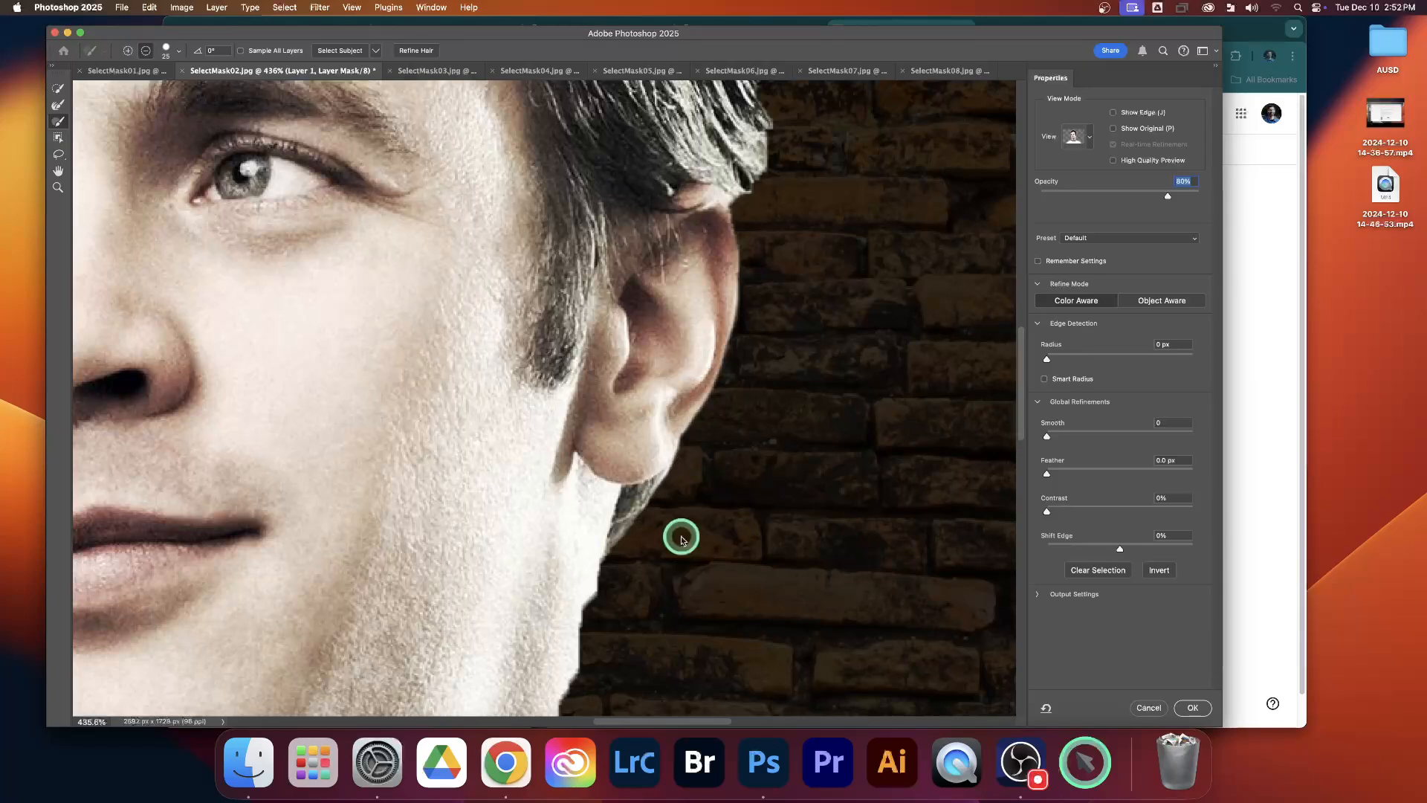
Step: Brush the missing skin along the neck edge below the ear back into the mask
left_click_drag(552, 541, 558, 367)
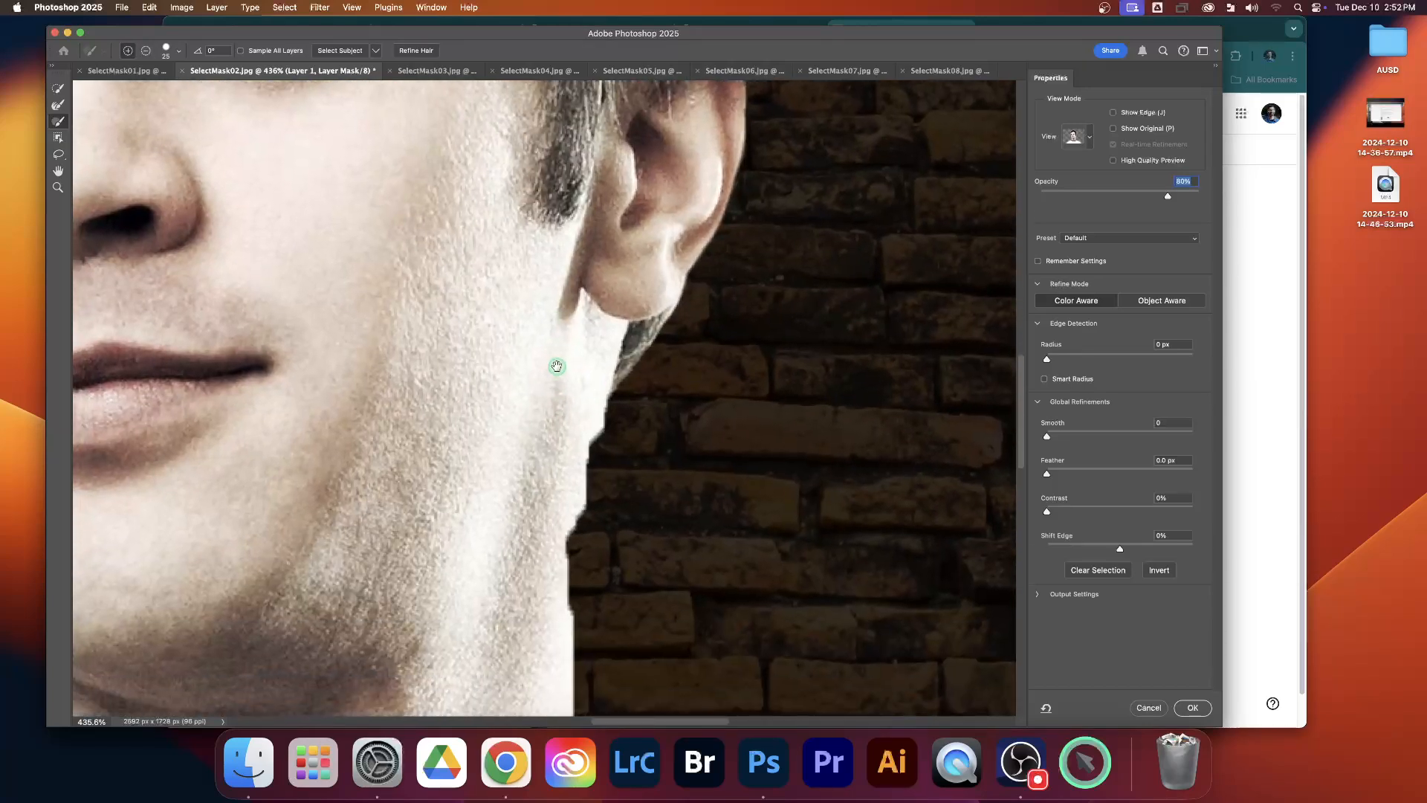
mouse_move(544, 435)
left_mouse_down()
mouse_move(541, 344)
mouse_move(578, 360)
mouse_move(556, 483)
left_mouse_up()
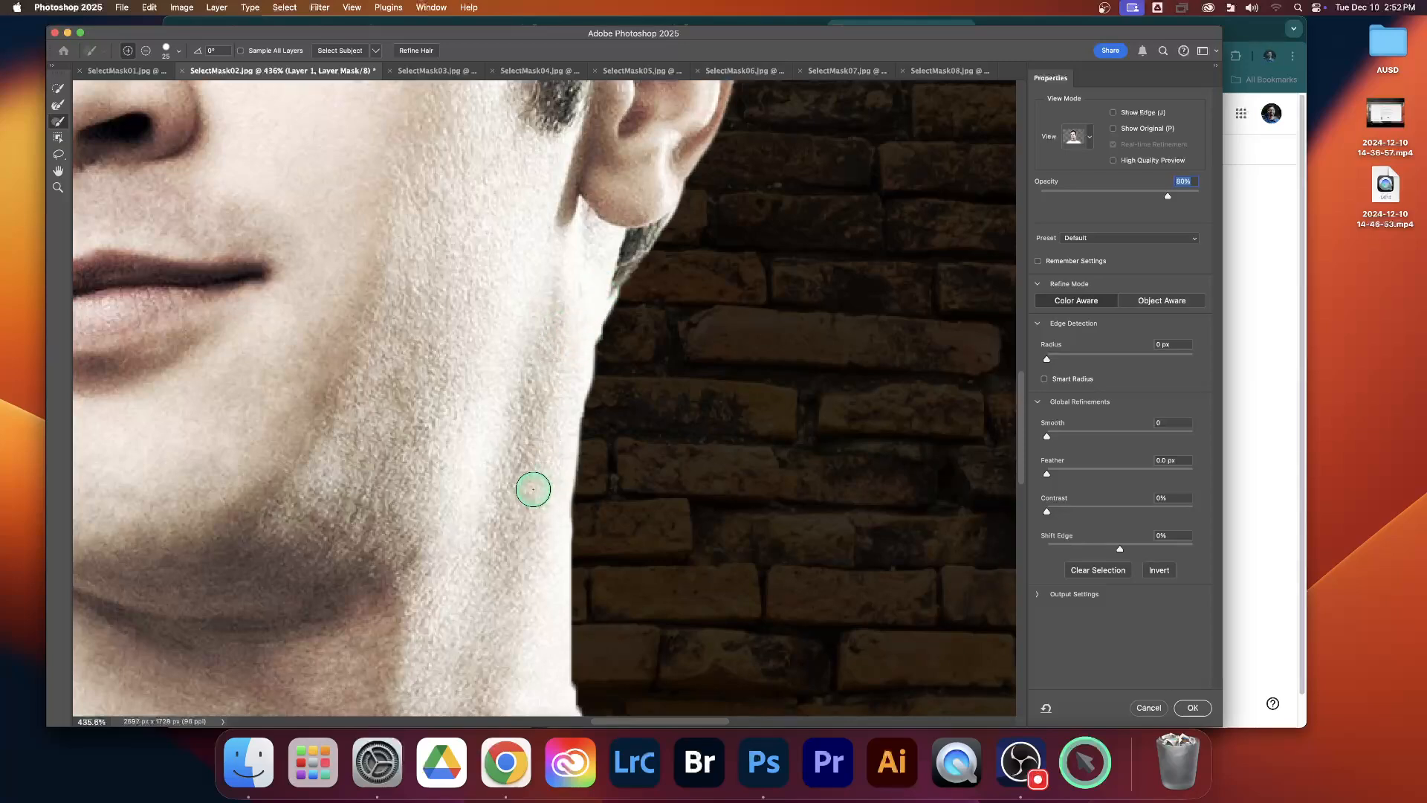
left_click_drag(532, 488, 477, 291)
left_click_drag(485, 574, 467, 445)
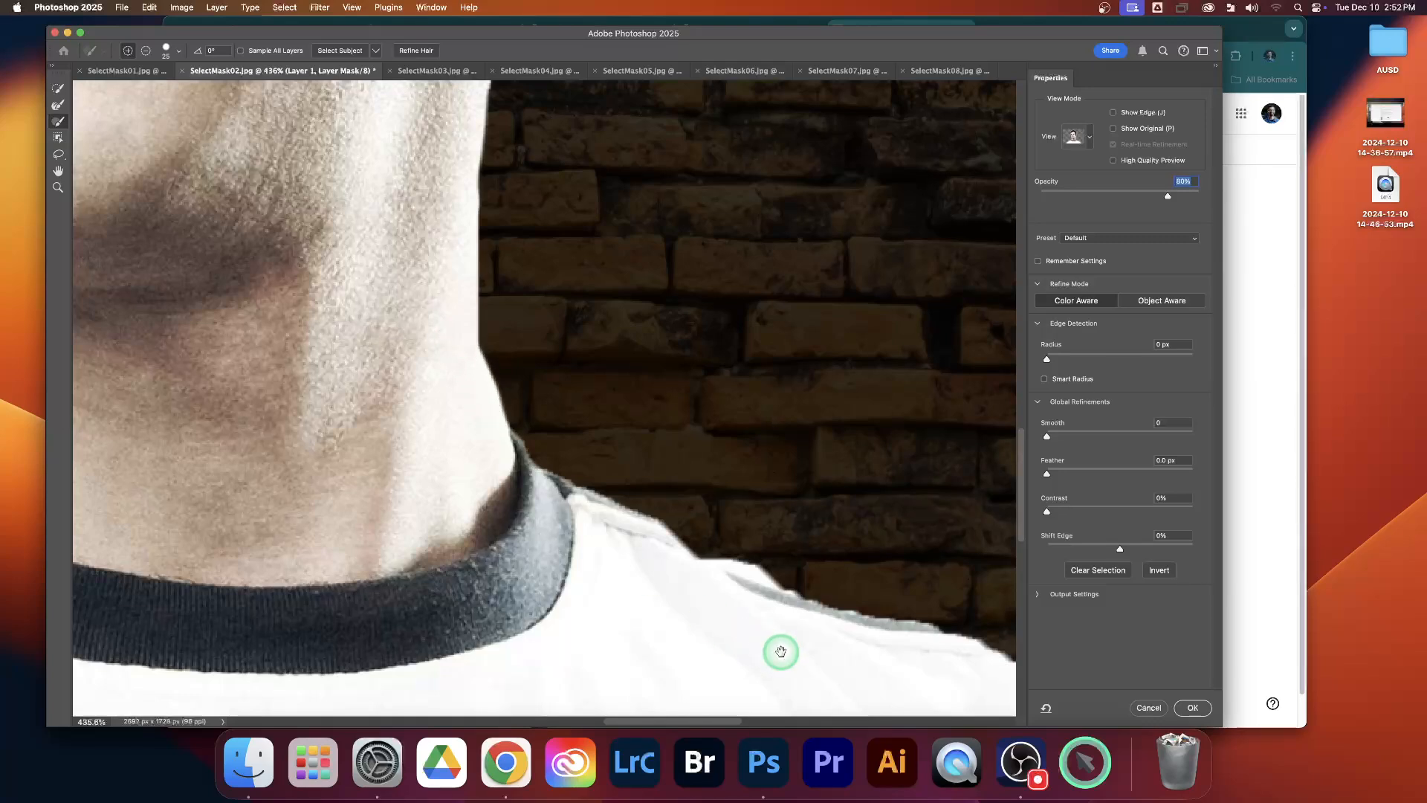
Step: Brush the missing dark stripe on the shoulder at the image's left back into the mask and subtract the excess outside it
left_click_drag(781, 653, 550, 519)
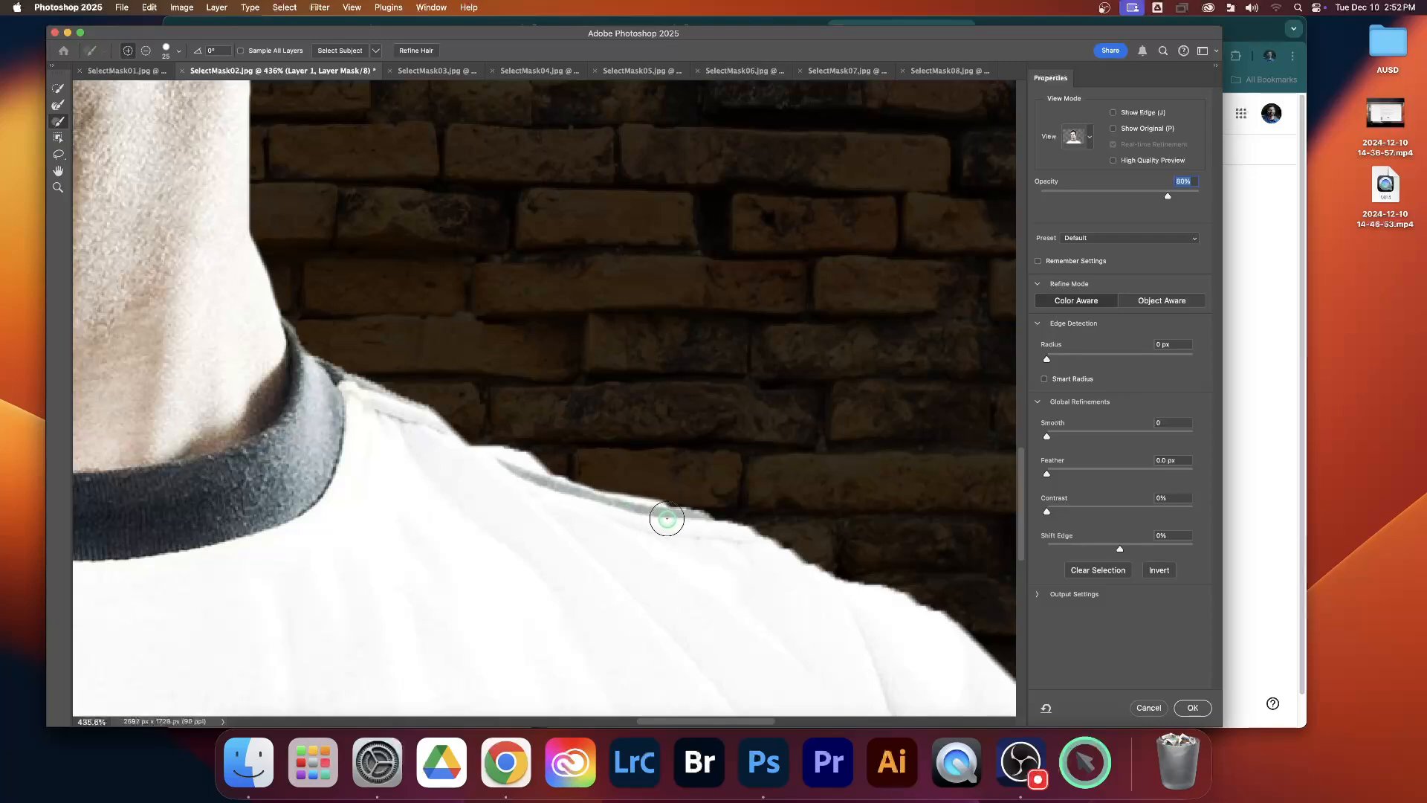
mouse_move(749, 596)
left_mouse_down()
mouse_move(508, 490)
mouse_move(443, 443)
left_mouse_up()
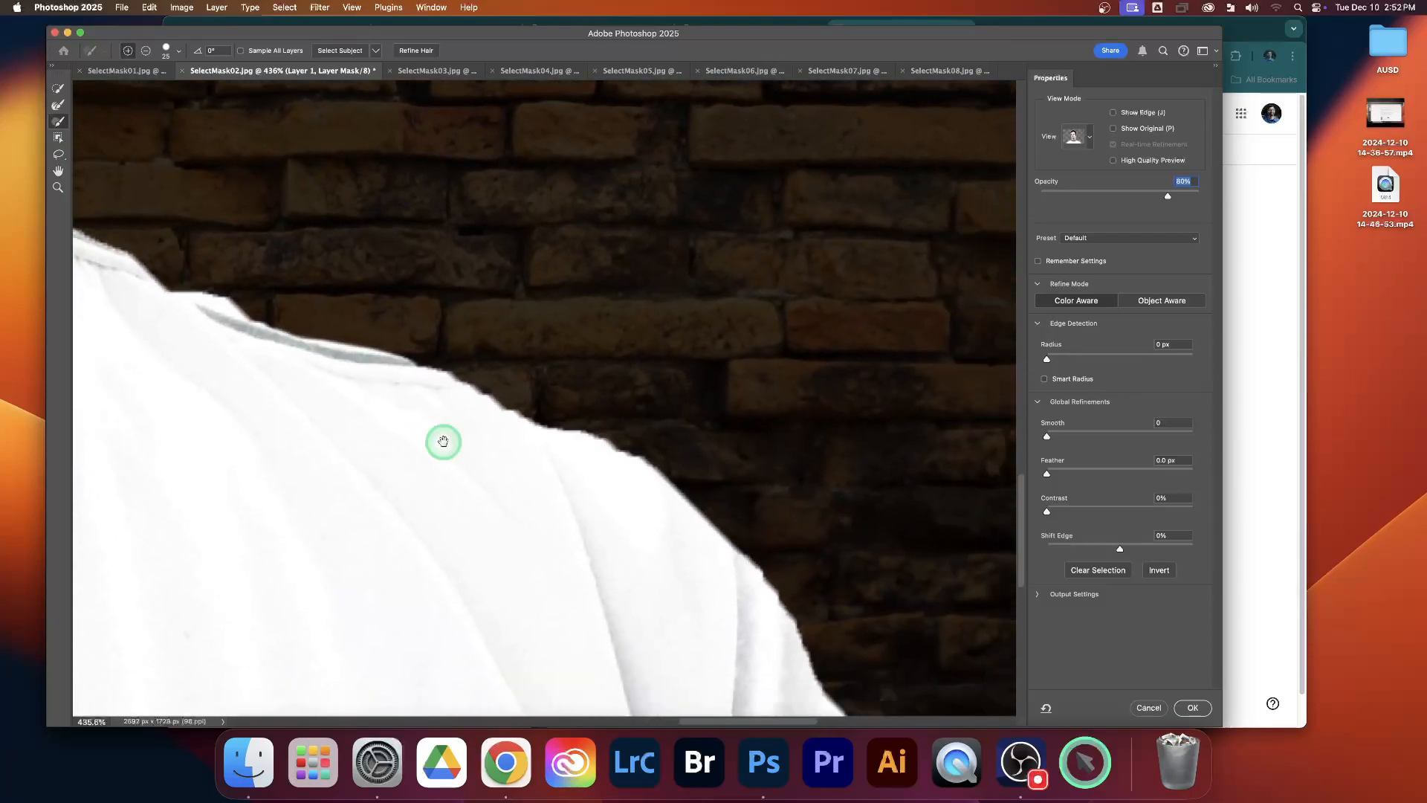
left_click_drag(691, 648, 551, 500)
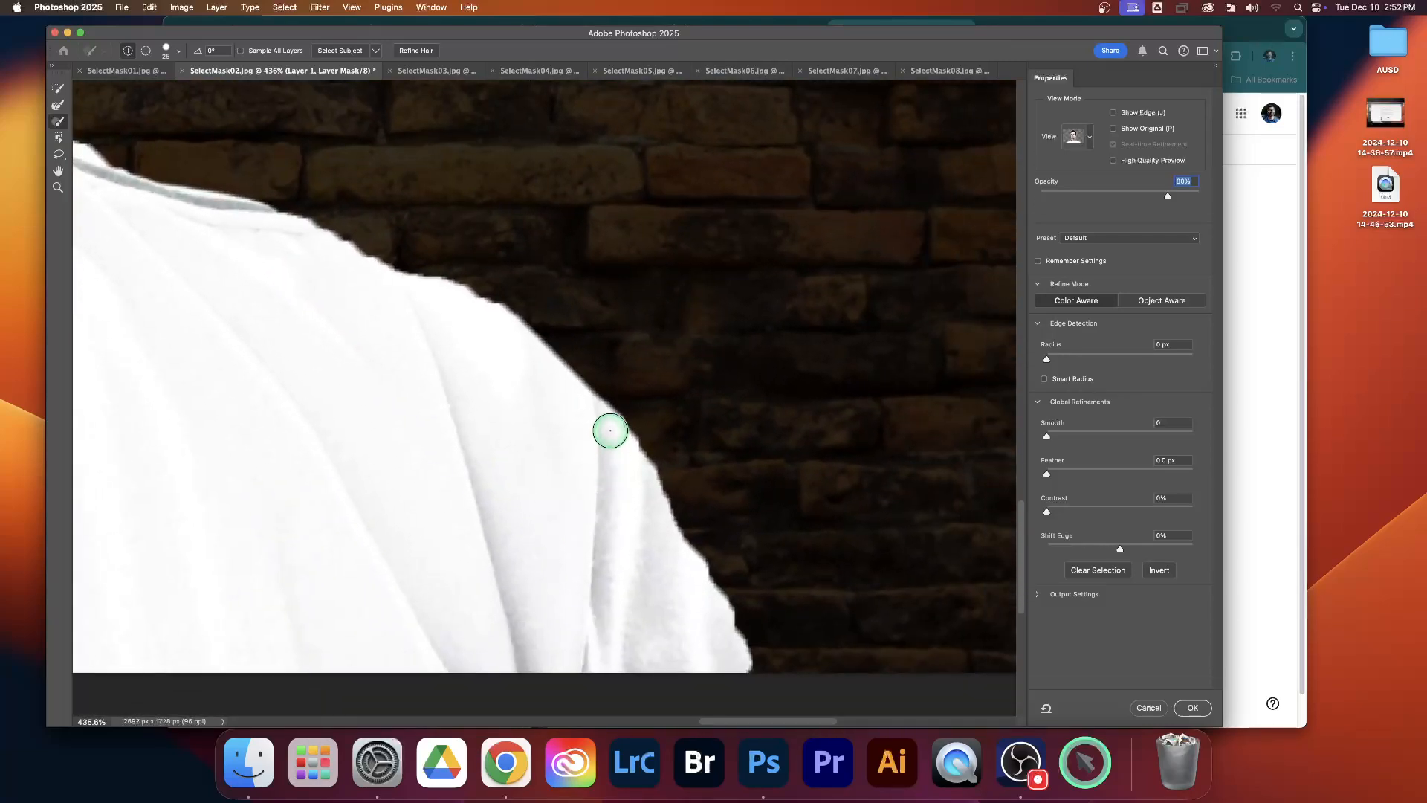
left_click_drag(336, 392, 638, 433)
left_click_drag(216, 409, 855, 535)
left_click_drag(322, 417, 656, 433)
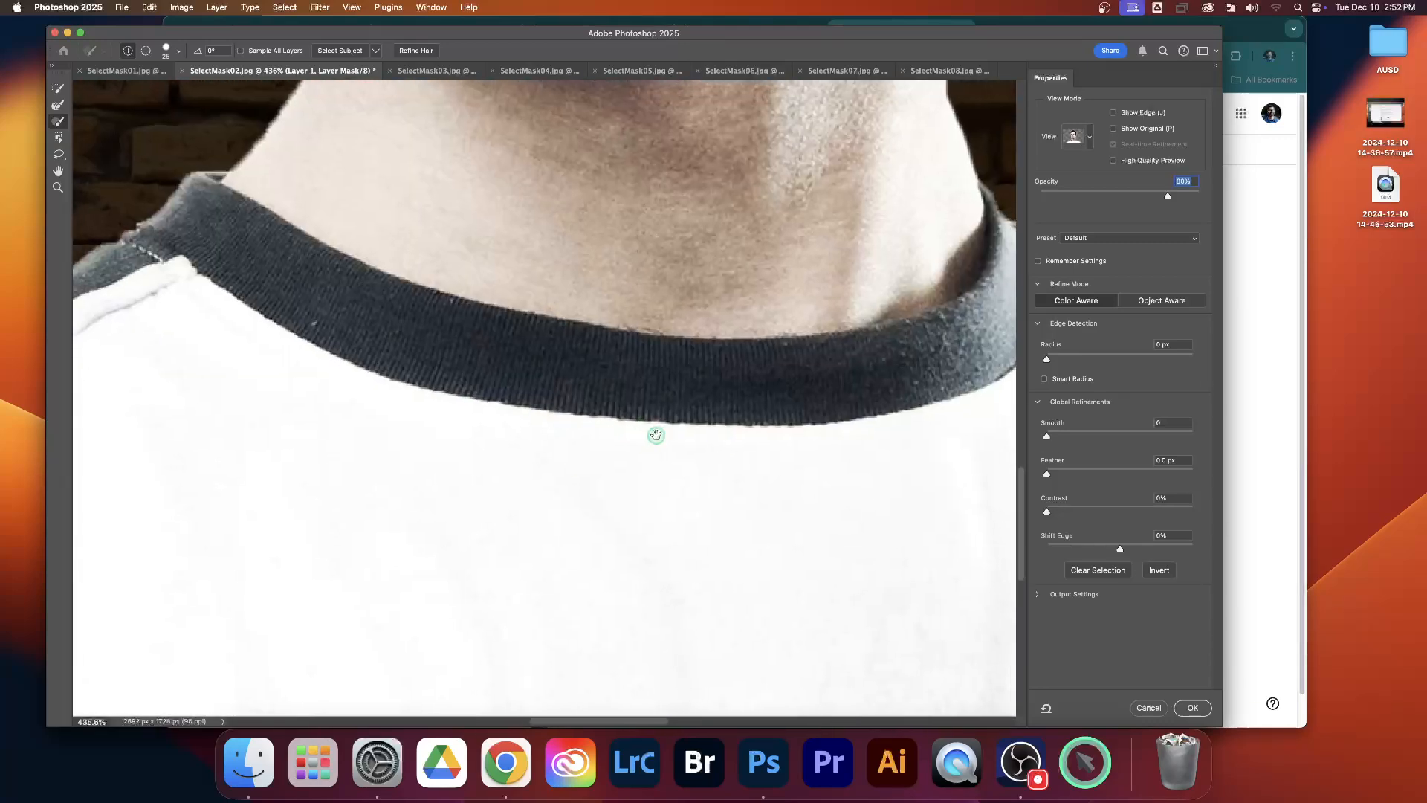
left_click_drag(255, 427, 685, 427)
left_click_drag(287, 524, 567, 449)
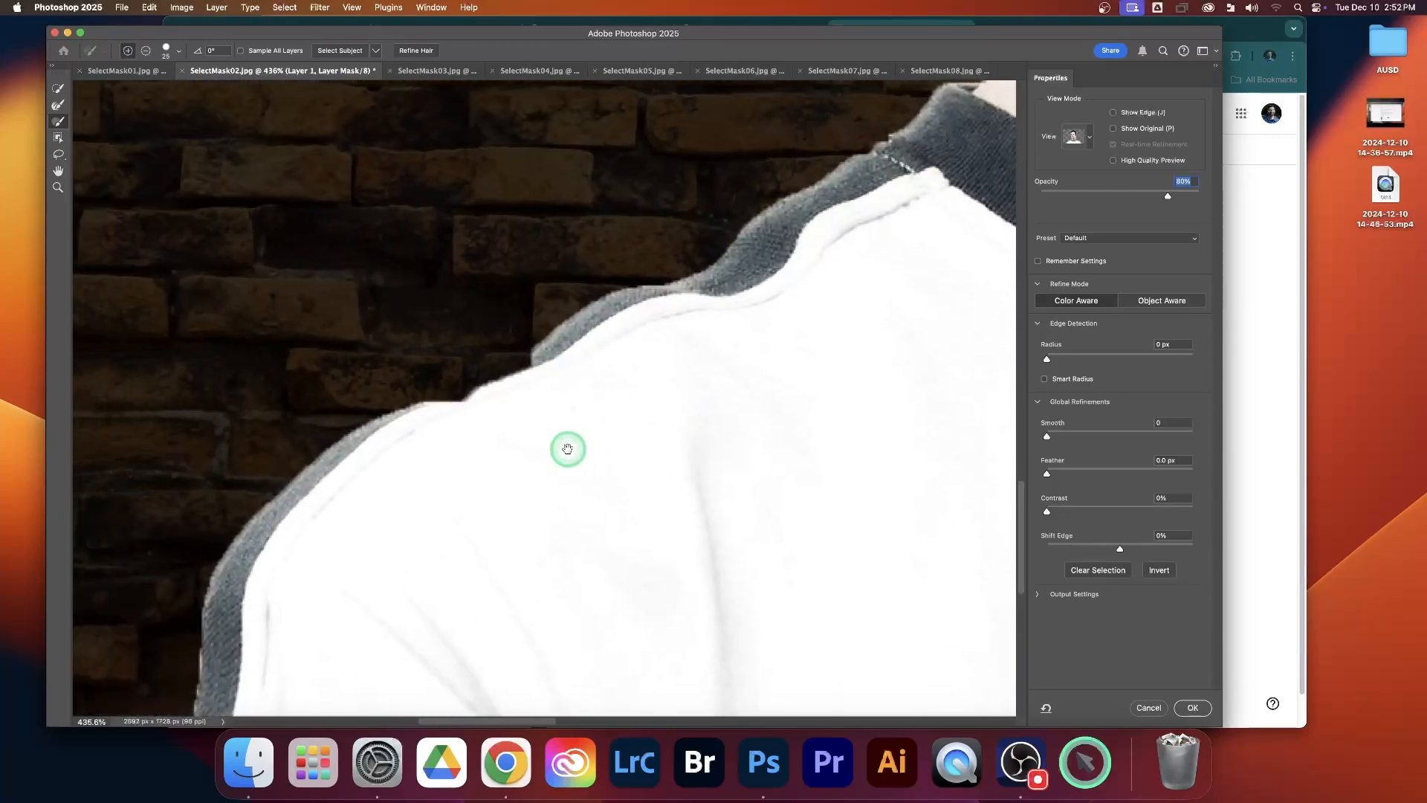
left_click_drag(462, 482, 559, 437)
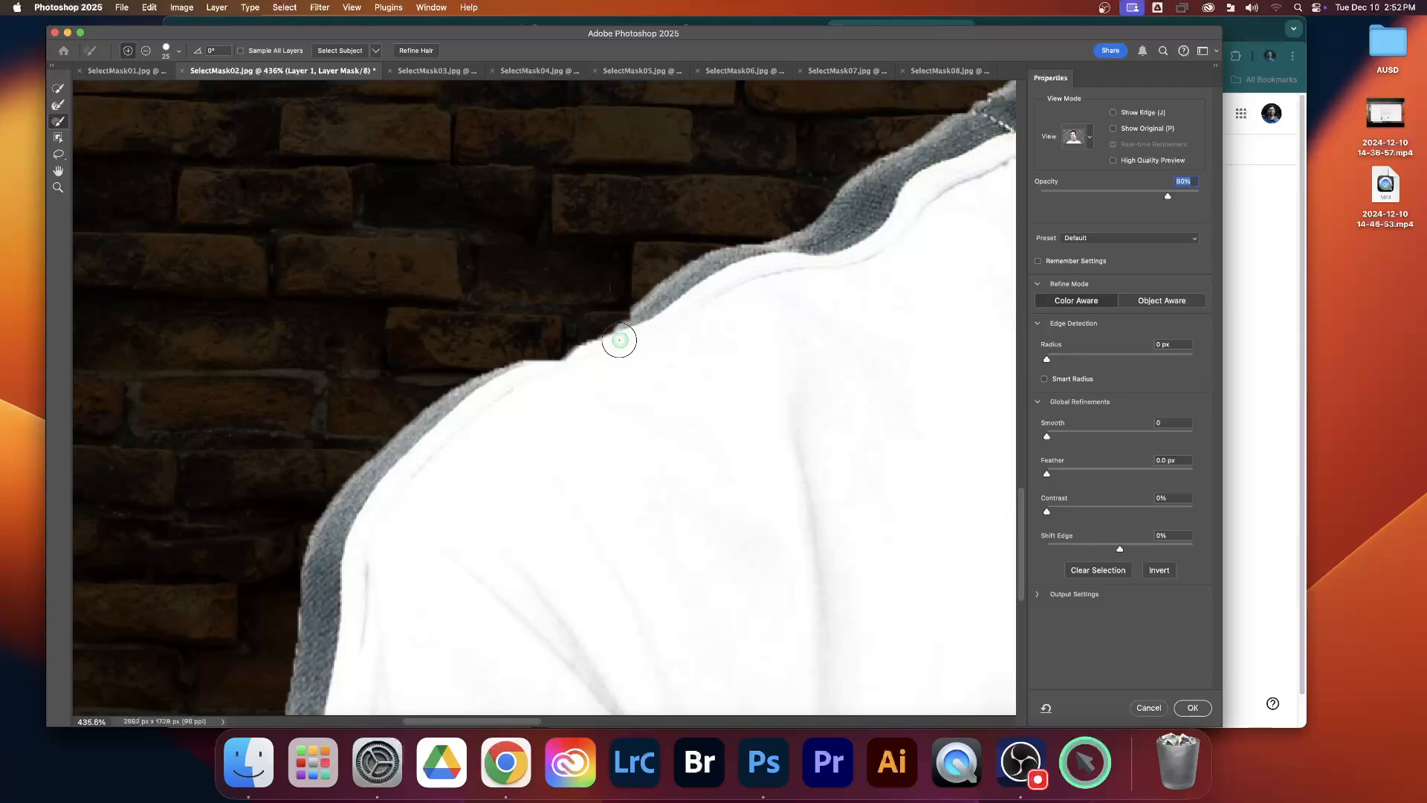
mouse_move(619, 339)
left_mouse_down()
mouse_move(517, 378)
mouse_move(600, 357)
mouse_move(647, 325)
mouse_move(507, 385)
left_mouse_up()
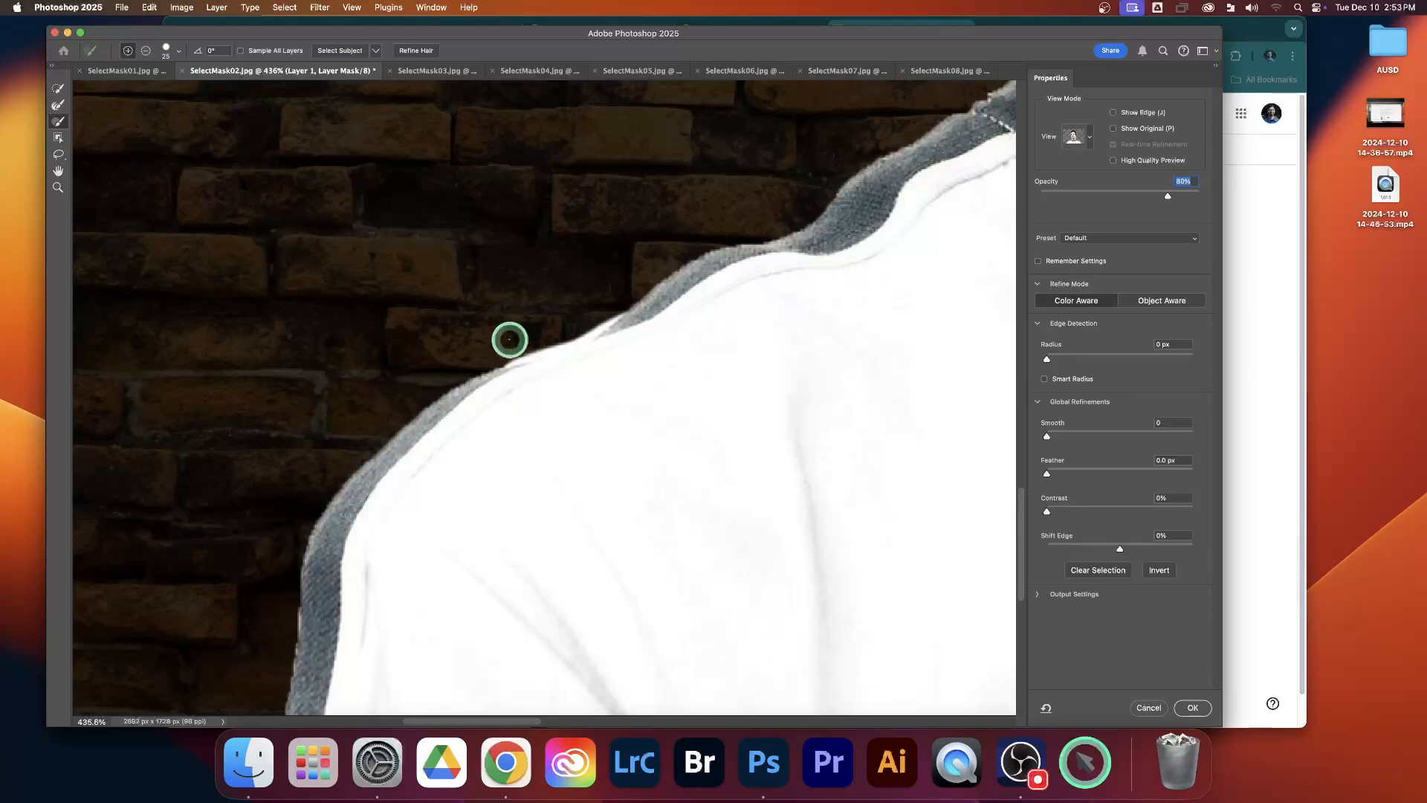
key("alt")
left_click_drag(515, 346, 606, 305)
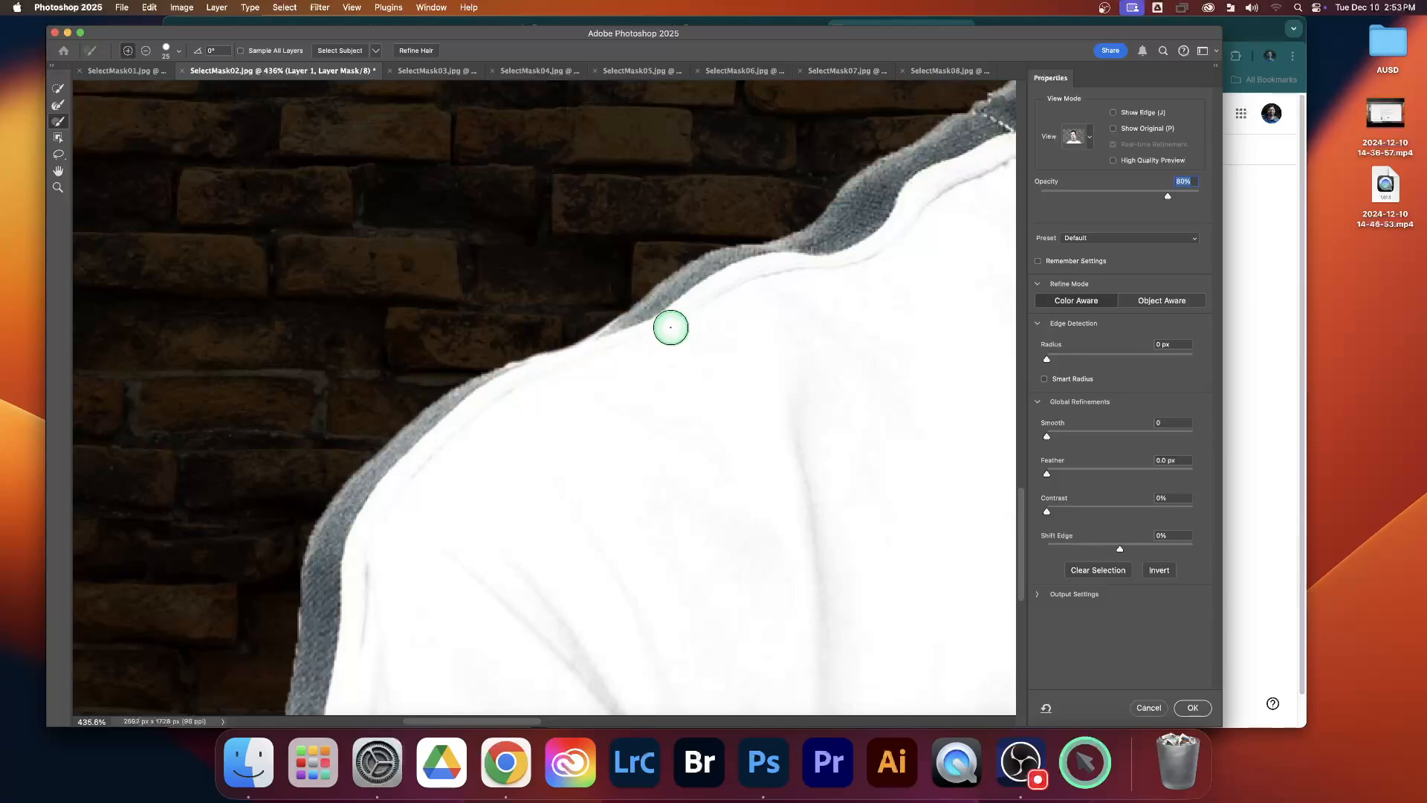
Step: With the Refine Edge Brush, refine the hair edge beside the temple on the image's left side
scroll(663, 343, "down", 5)
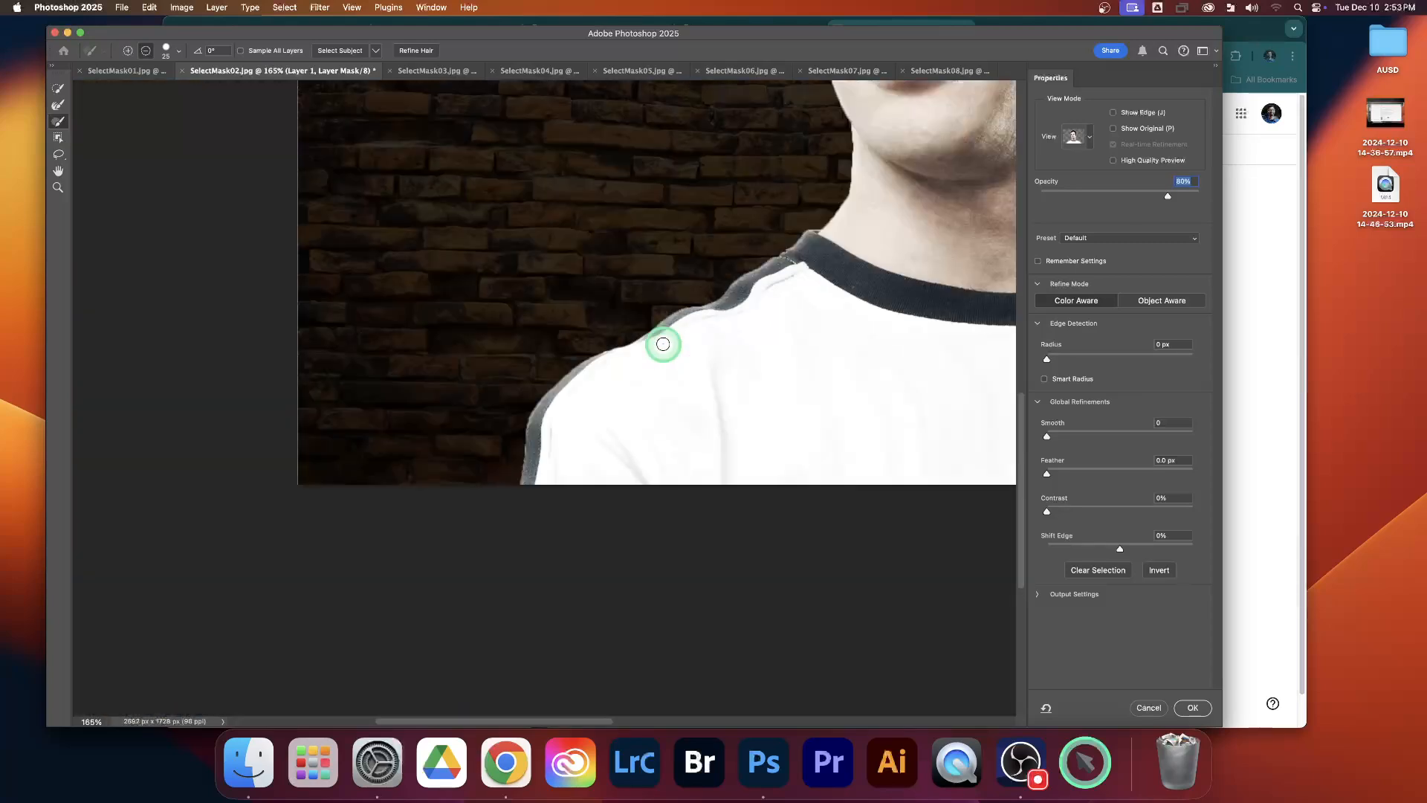
left_click_drag(790, 328, 365, 442)
left_click_drag(578, 282, 589, 448)
left_click_drag(537, 261, 541, 390)
left_click_drag(528, 201, 557, 328)
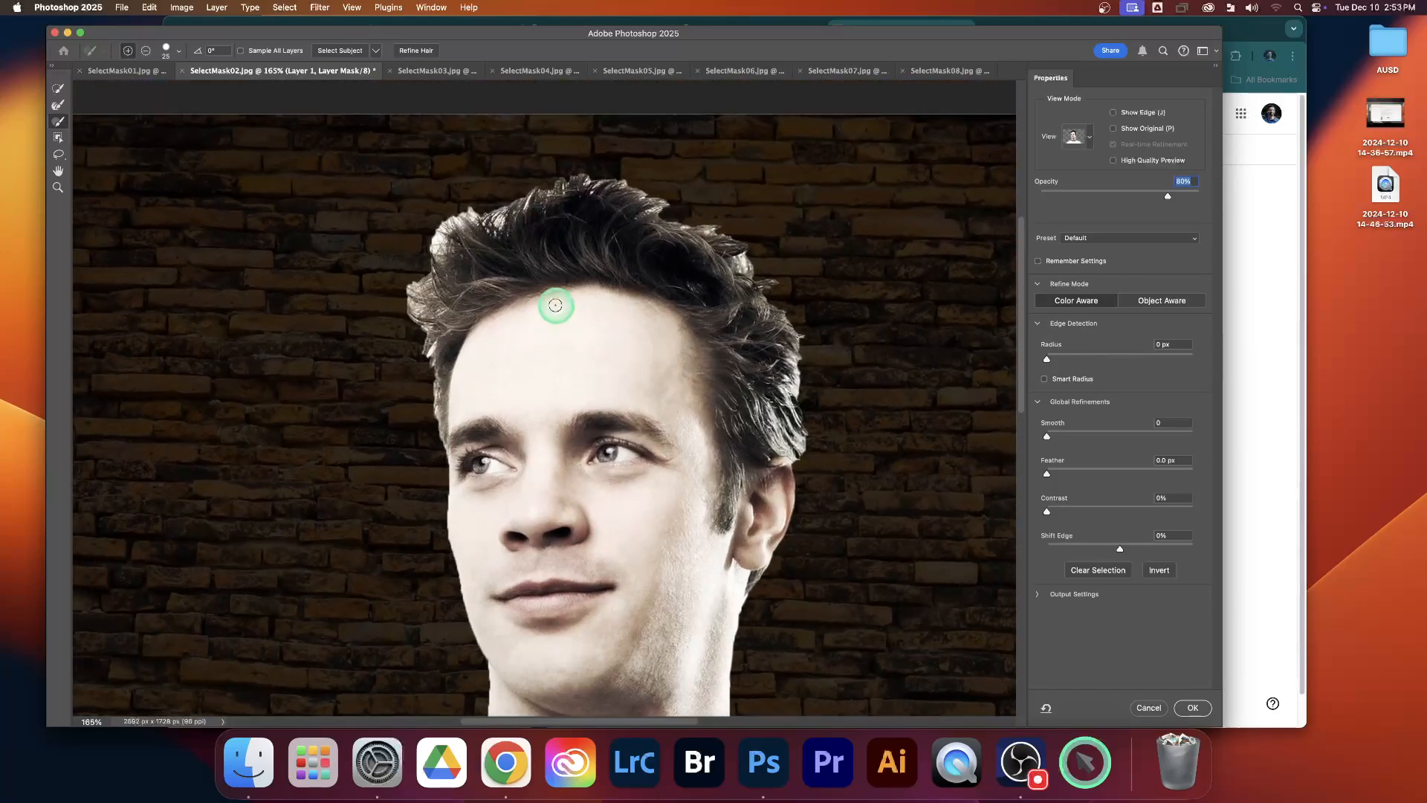
scroll(553, 283, "down", 3)
scroll(553, 283, "up", 3)
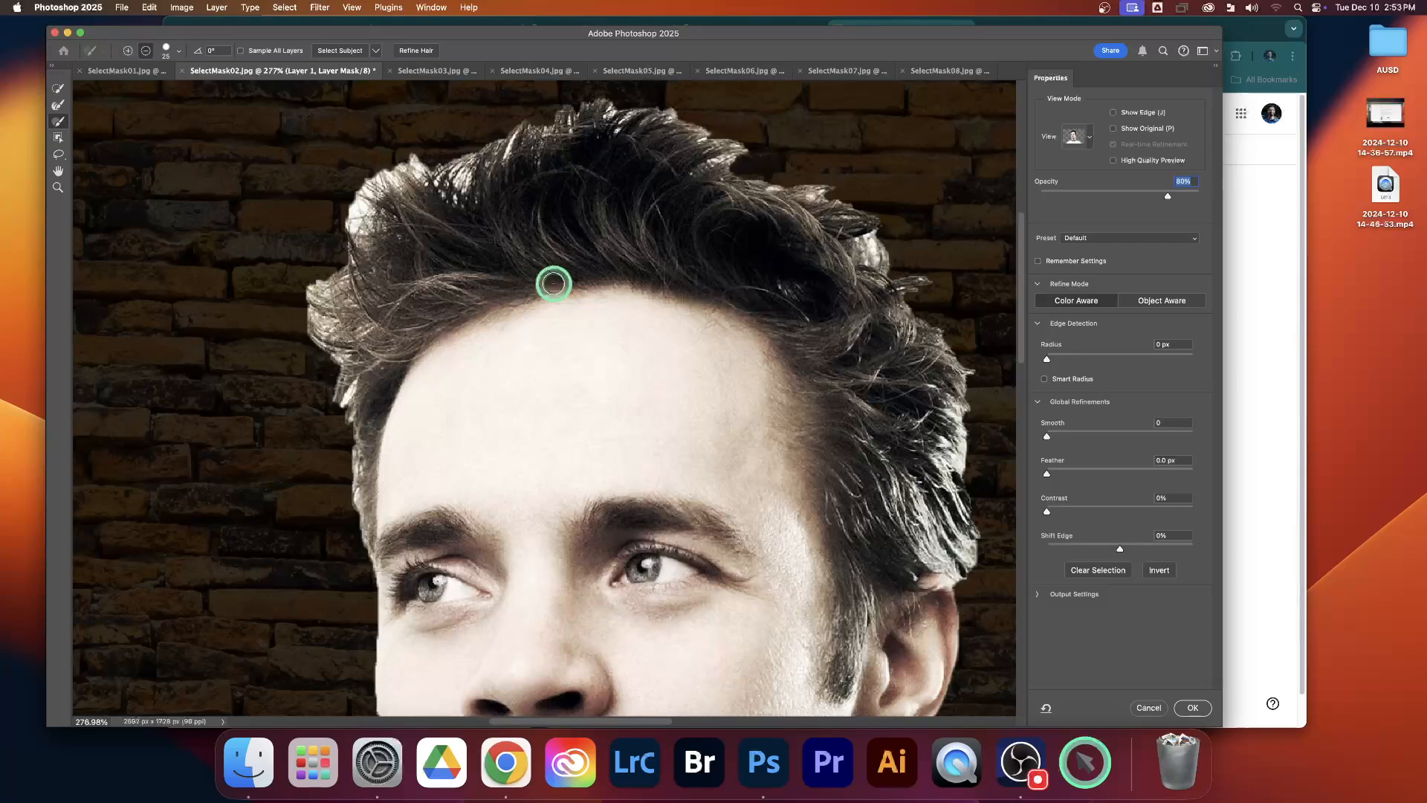
scroll(565, 287, "up", 3)
left_click_drag(565, 289, 524, 309)
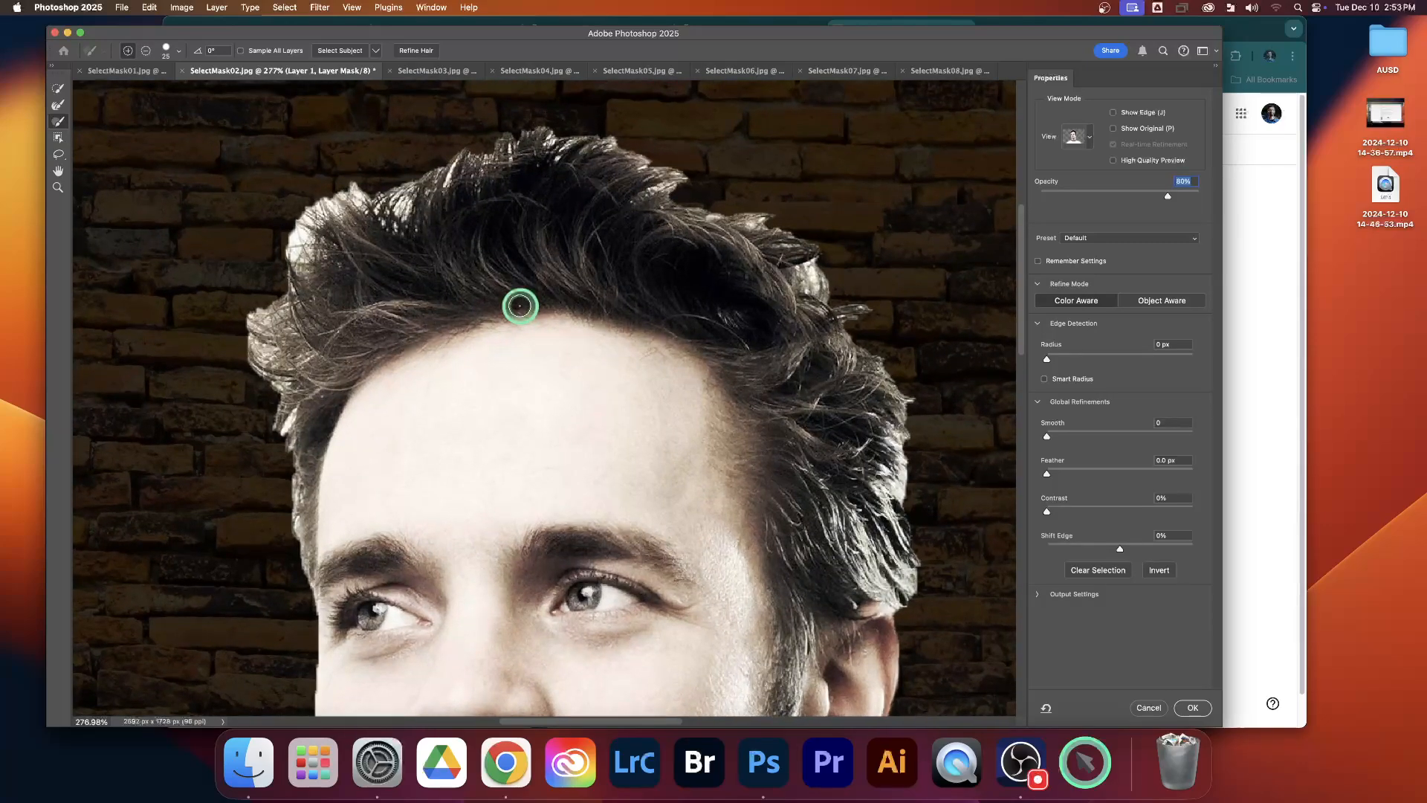
left_click(59, 108)
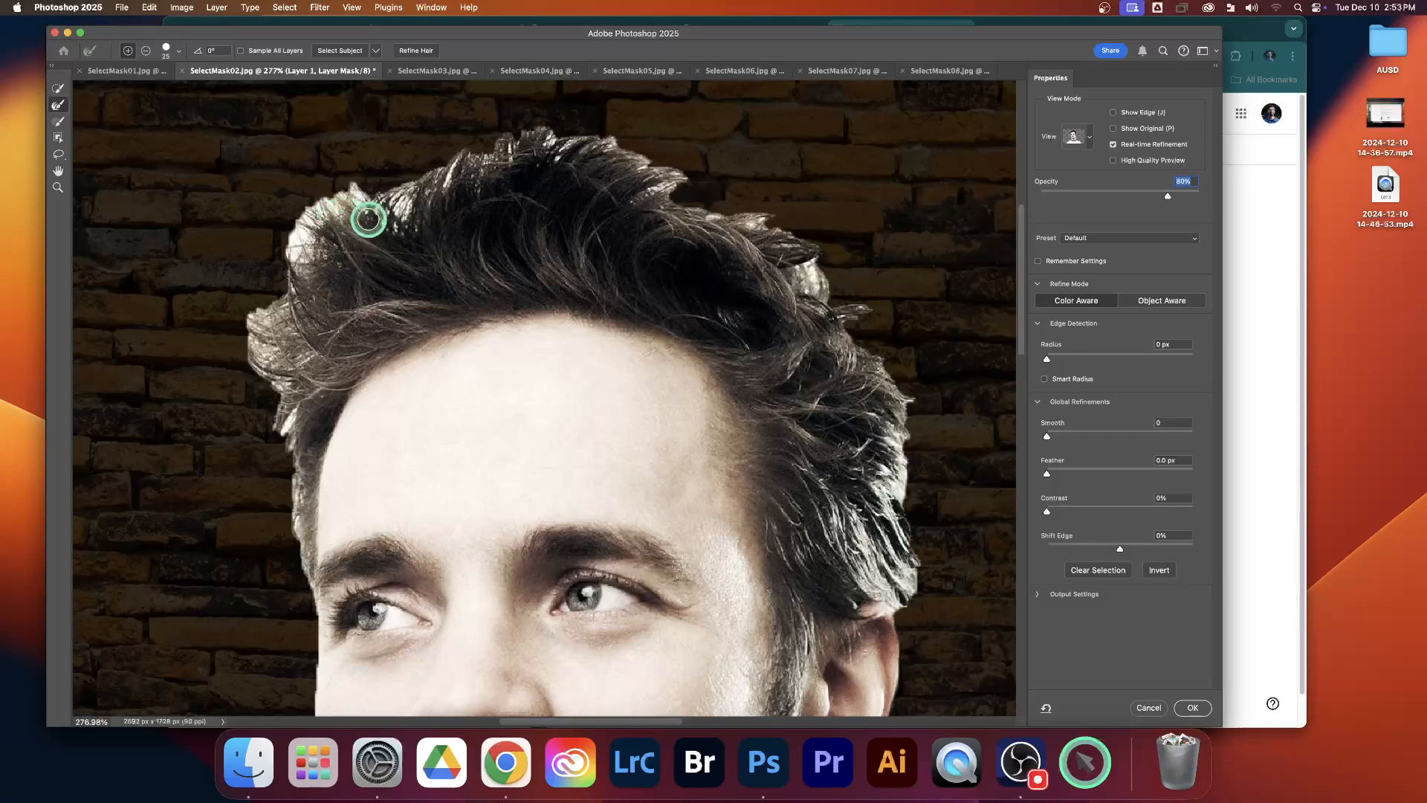
mouse_move(398, 210)
left_mouse_down()
mouse_move(294, 369)
mouse_move(291, 450)
left_mouse_up()
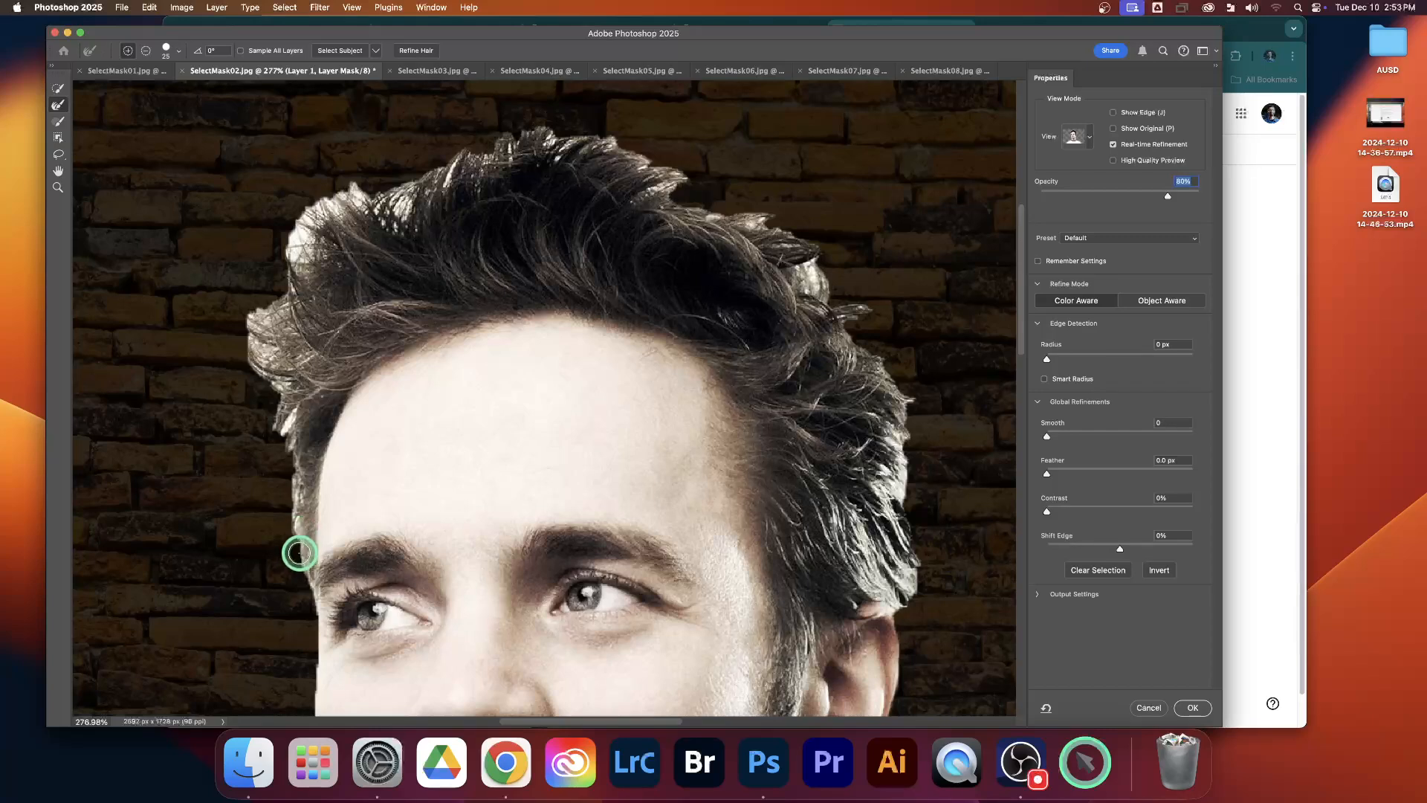
left_click_drag(298, 542, 295, 408)
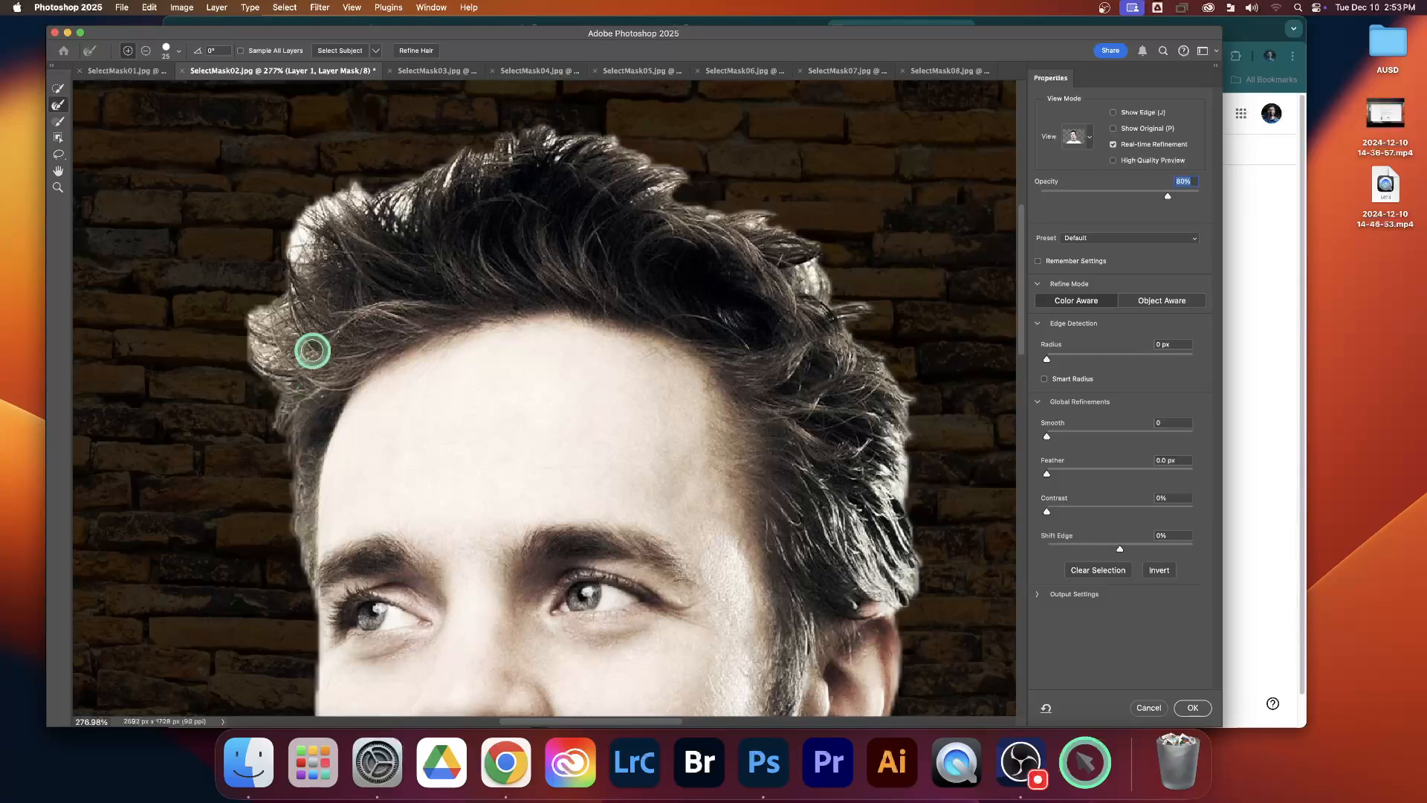
Step: With the Refine Edge Brush, refine the hair edge from the temple on the image's left over the top of the head
mouse_move(312, 350)
left_mouse_down()
mouse_move(255, 368)
mouse_move(303, 329)
mouse_move(248, 327)
mouse_move(311, 294)
mouse_move(265, 304)
mouse_move(263, 365)
left_mouse_up()
mouse_move(304, 277)
left_mouse_down()
mouse_move(365, 195)
mouse_move(307, 222)
mouse_move(292, 274)
mouse_move(308, 217)
mouse_move(329, 202)
mouse_move(314, 215)
mouse_move(410, 214)
mouse_move(413, 185)
left_mouse_up()
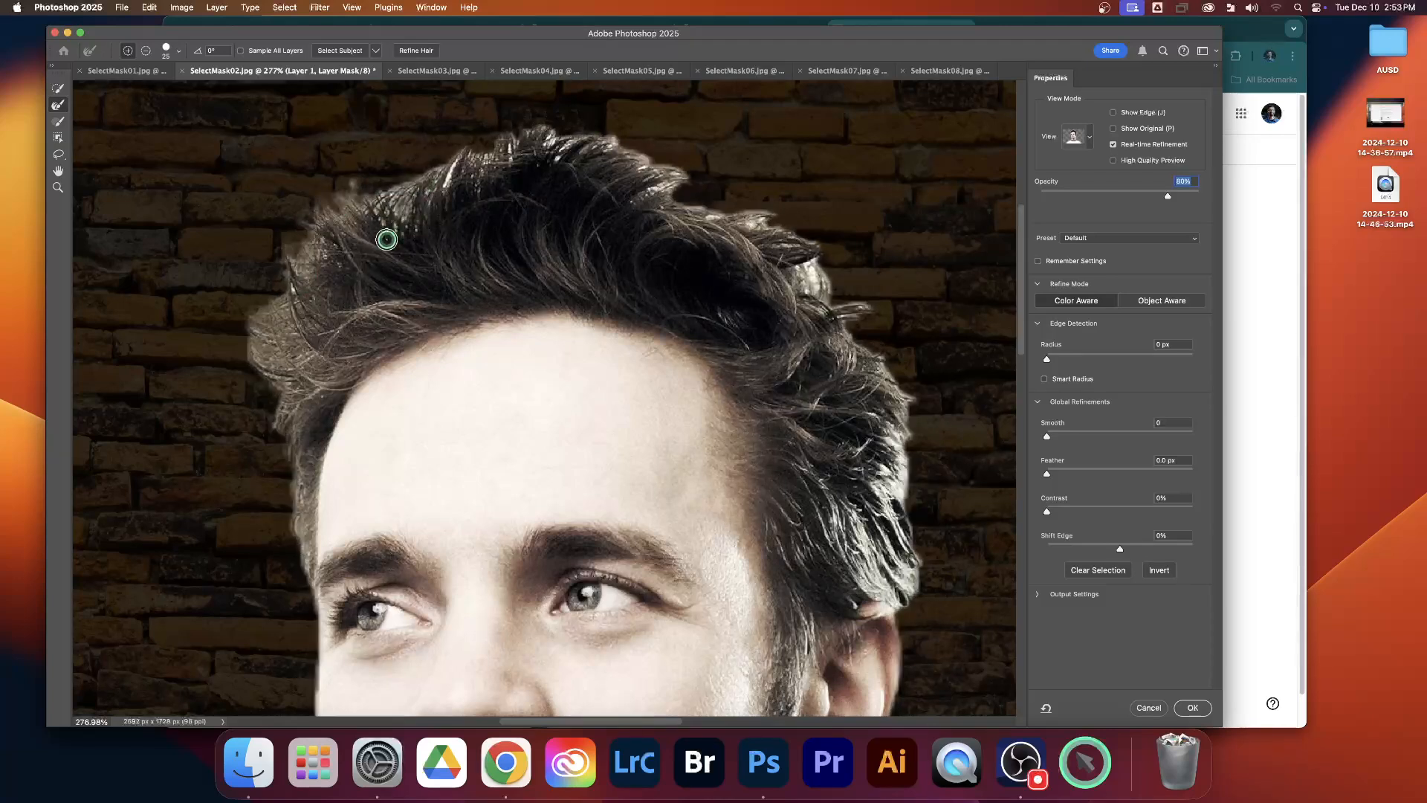
mouse_move(386, 239)
left_mouse_down()
mouse_move(381, 197)
mouse_move(365, 201)
mouse_move(440, 182)
mouse_move(472, 163)
mouse_move(433, 172)
mouse_move(467, 155)
mouse_move(509, 148)
mouse_move(475, 191)
mouse_move(504, 150)
mouse_move(545, 146)
mouse_move(495, 151)
mouse_move(548, 138)
mouse_move(591, 155)
mouse_move(540, 138)
mouse_move(565, 155)
mouse_move(598, 154)
mouse_move(596, 139)
mouse_move(683, 174)
mouse_move(622, 151)
left_mouse_up()
mouse_move(686, 188)
left_mouse_down()
mouse_move(626, 160)
mouse_move(676, 194)
mouse_move(641, 195)
mouse_move(768, 235)
mouse_move(768, 221)
mouse_move(691, 218)
left_mouse_up()
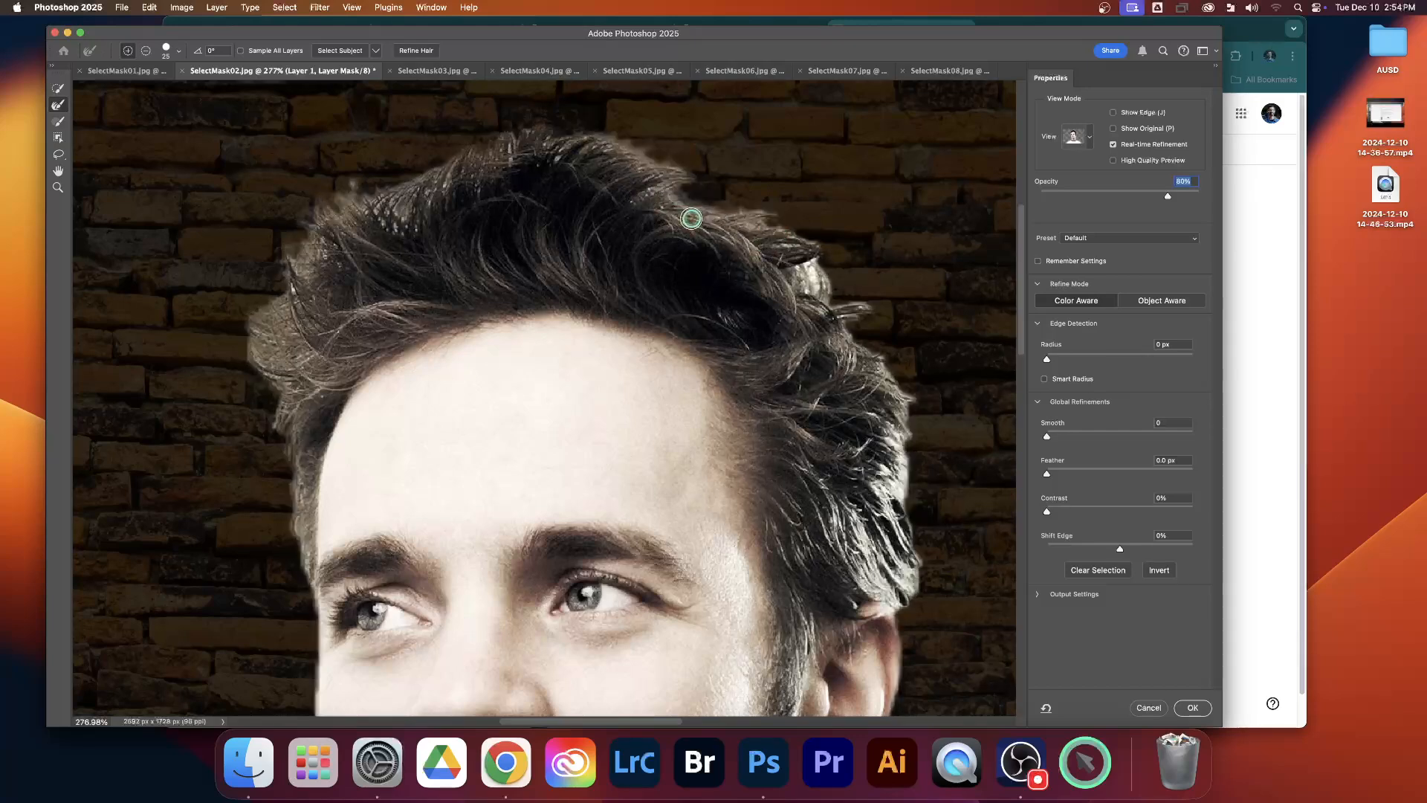
Step: Refine the hair edge down the image's right side of the head, from the upper tufts towards the ear
mouse_move(823, 280)
left_mouse_down()
mouse_move(789, 250)
mouse_move(818, 301)
mouse_move(776, 249)
mouse_move(858, 307)
mouse_move(834, 329)
mouse_move(856, 346)
left_mouse_up()
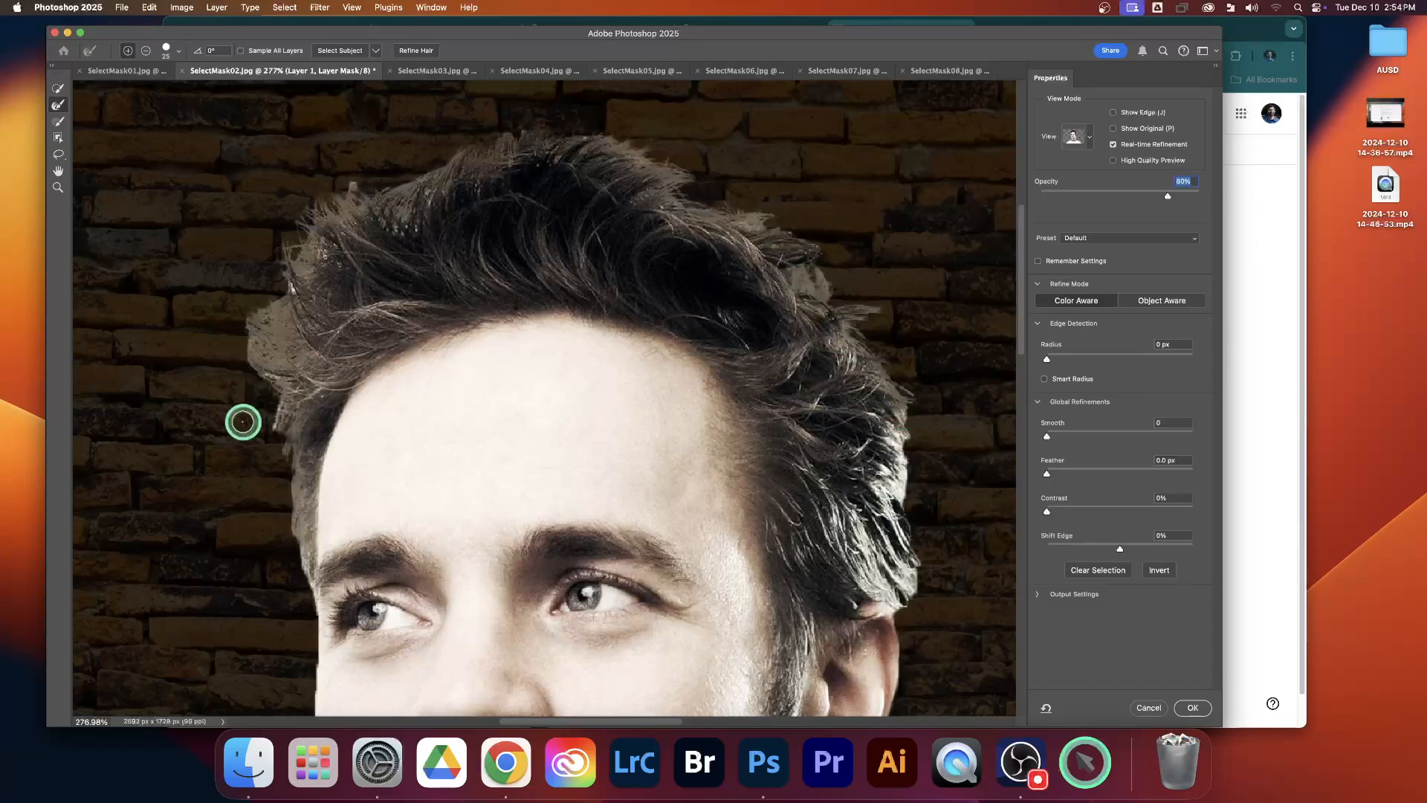
left_click_drag(884, 363, 904, 476)
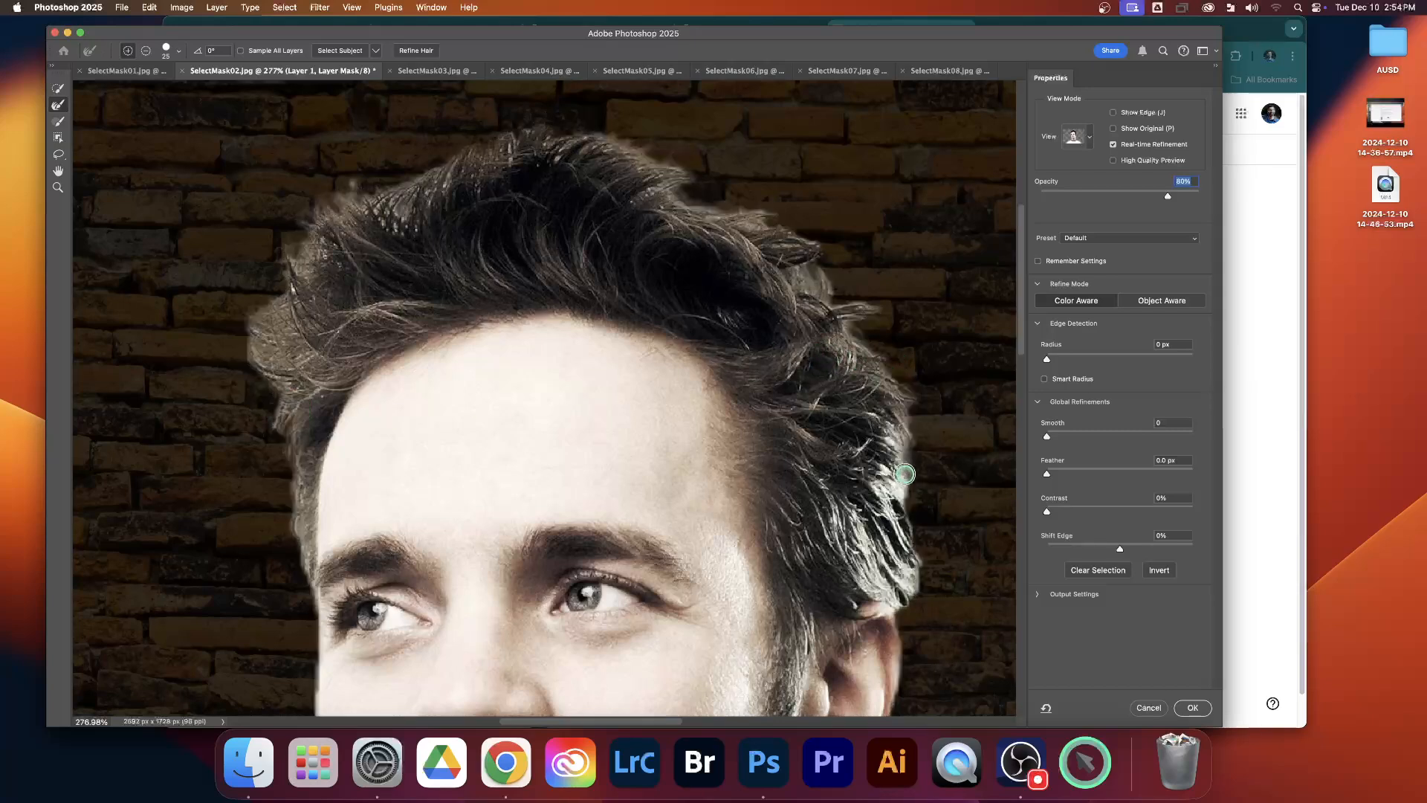
mouse_move(848, 336)
left_mouse_down()
mouse_move(871, 416)
mouse_move(917, 421)
mouse_move(908, 514)
left_mouse_up()
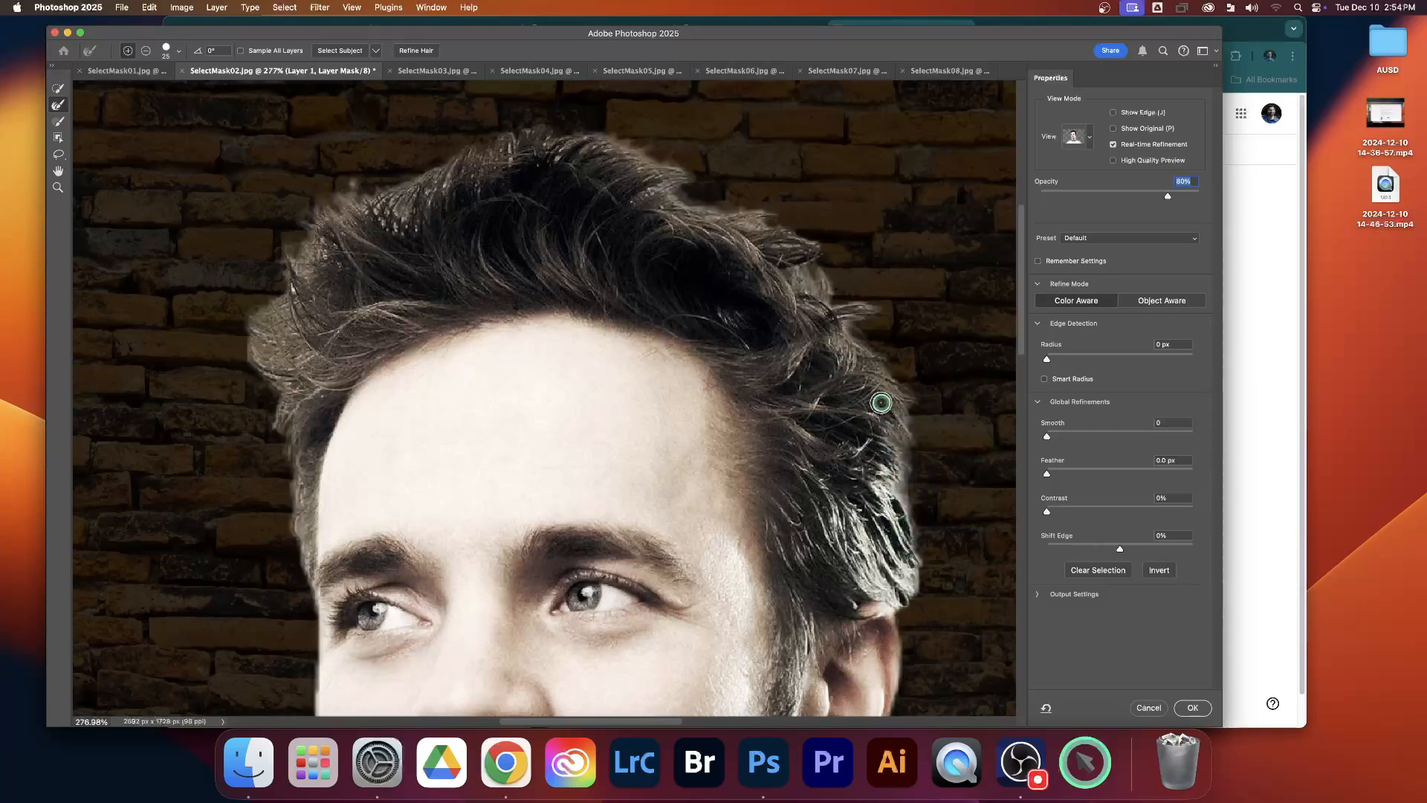
left_click_drag(881, 404, 890, 502)
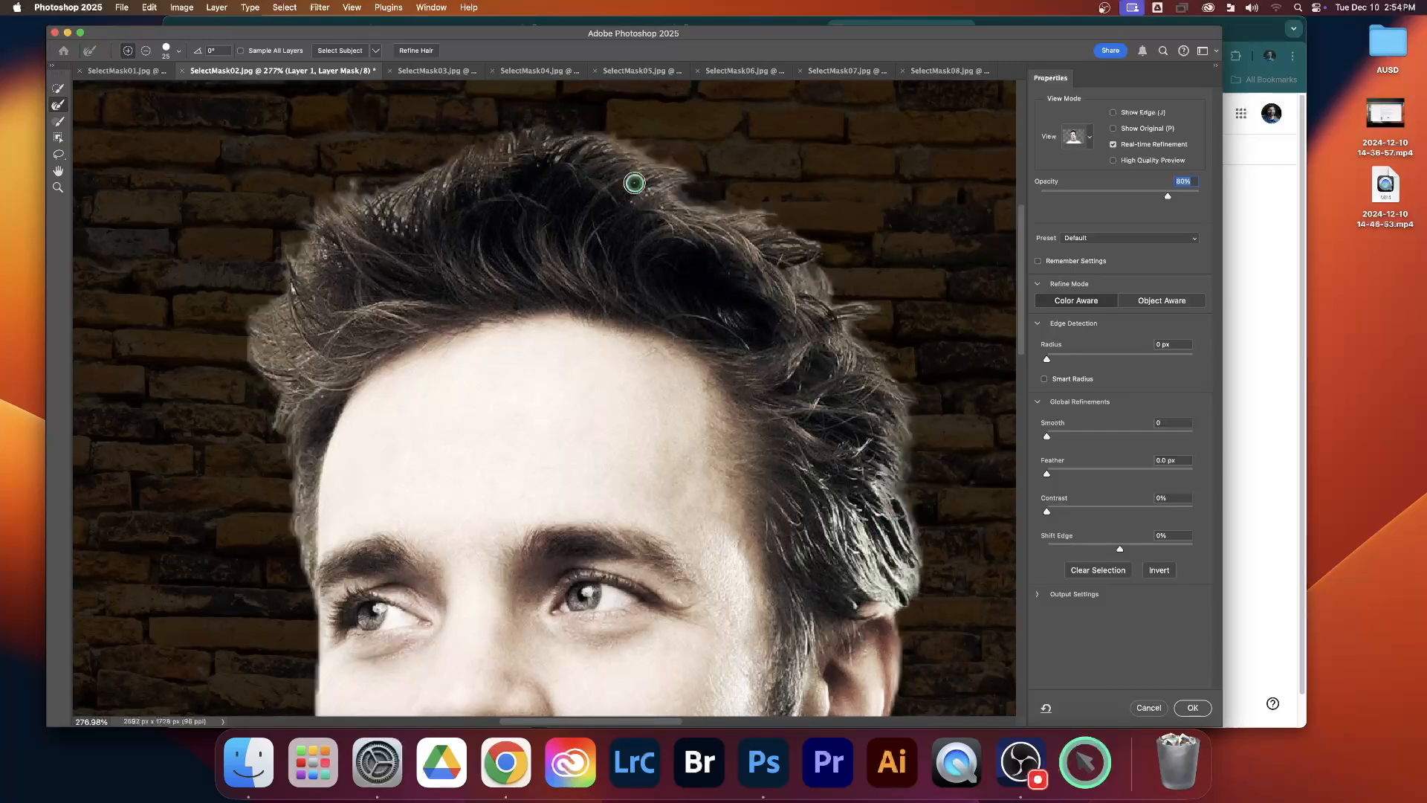
Step: Check the mask edge down the face and neck, and refine the hair edge just above the ear
scroll(777, 375, "down", 10)
scroll(776, 375, "right", 5)
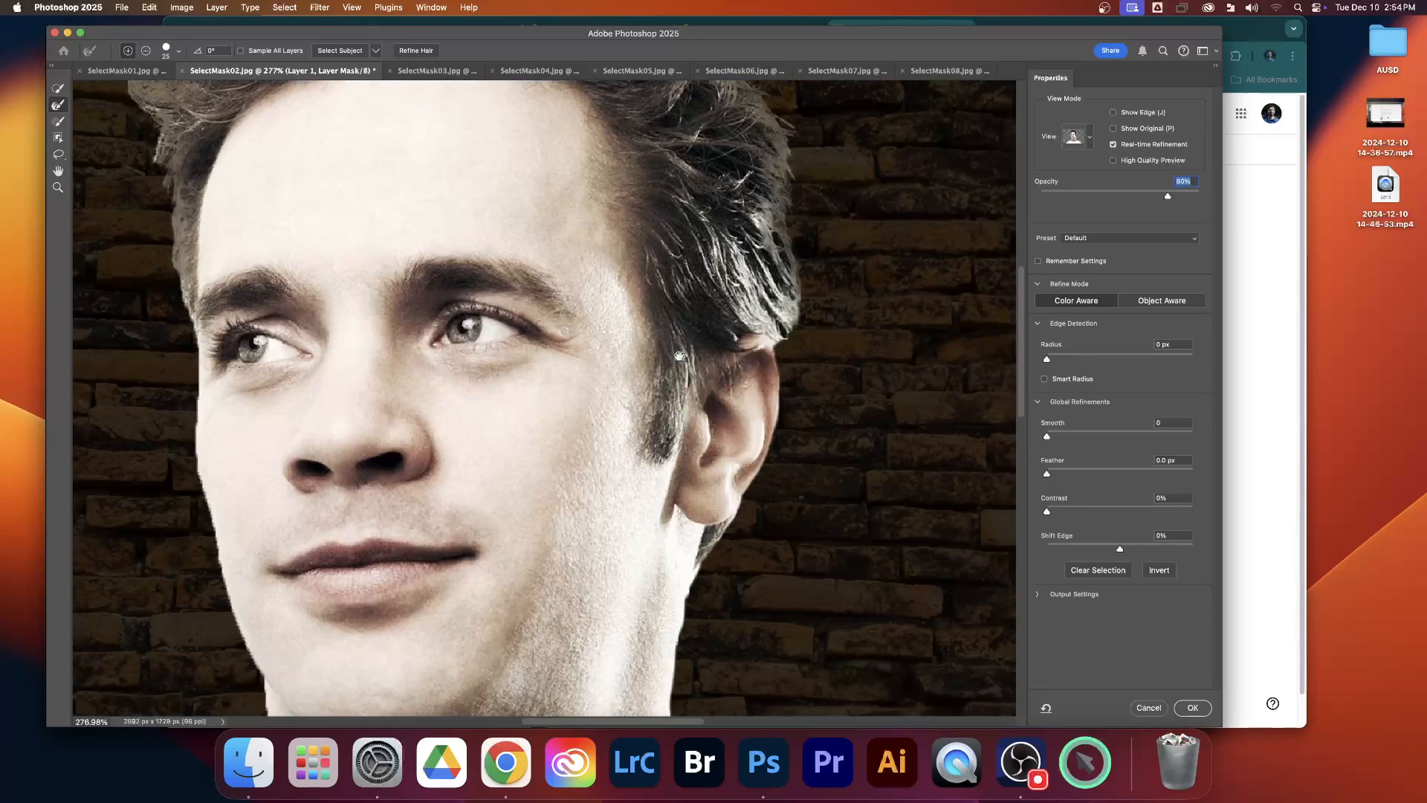
scroll(640, 284, "down", 8)
scroll(641, 285, "right", 3)
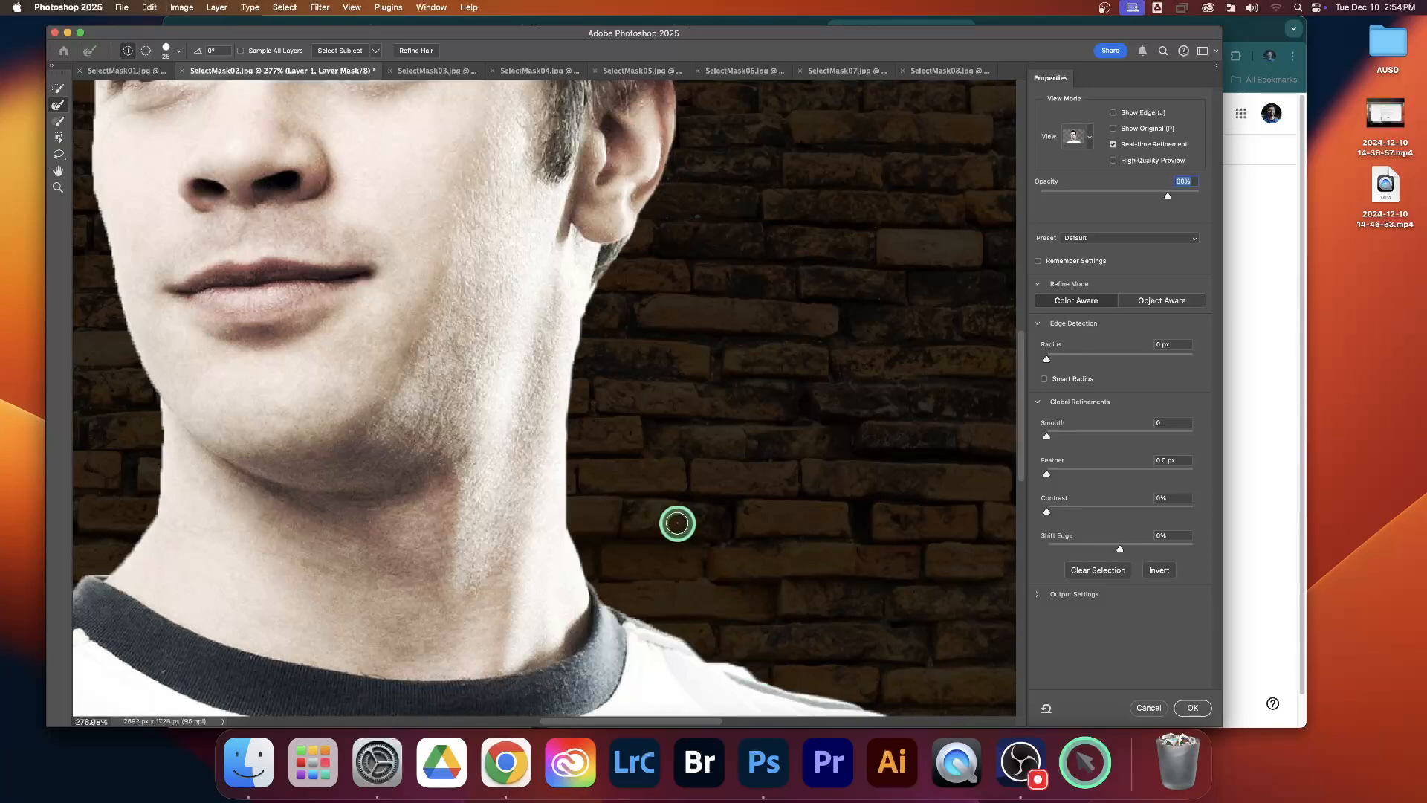
left_click_drag(596, 409, 570, 556)
left_click_drag(567, 337, 548, 452)
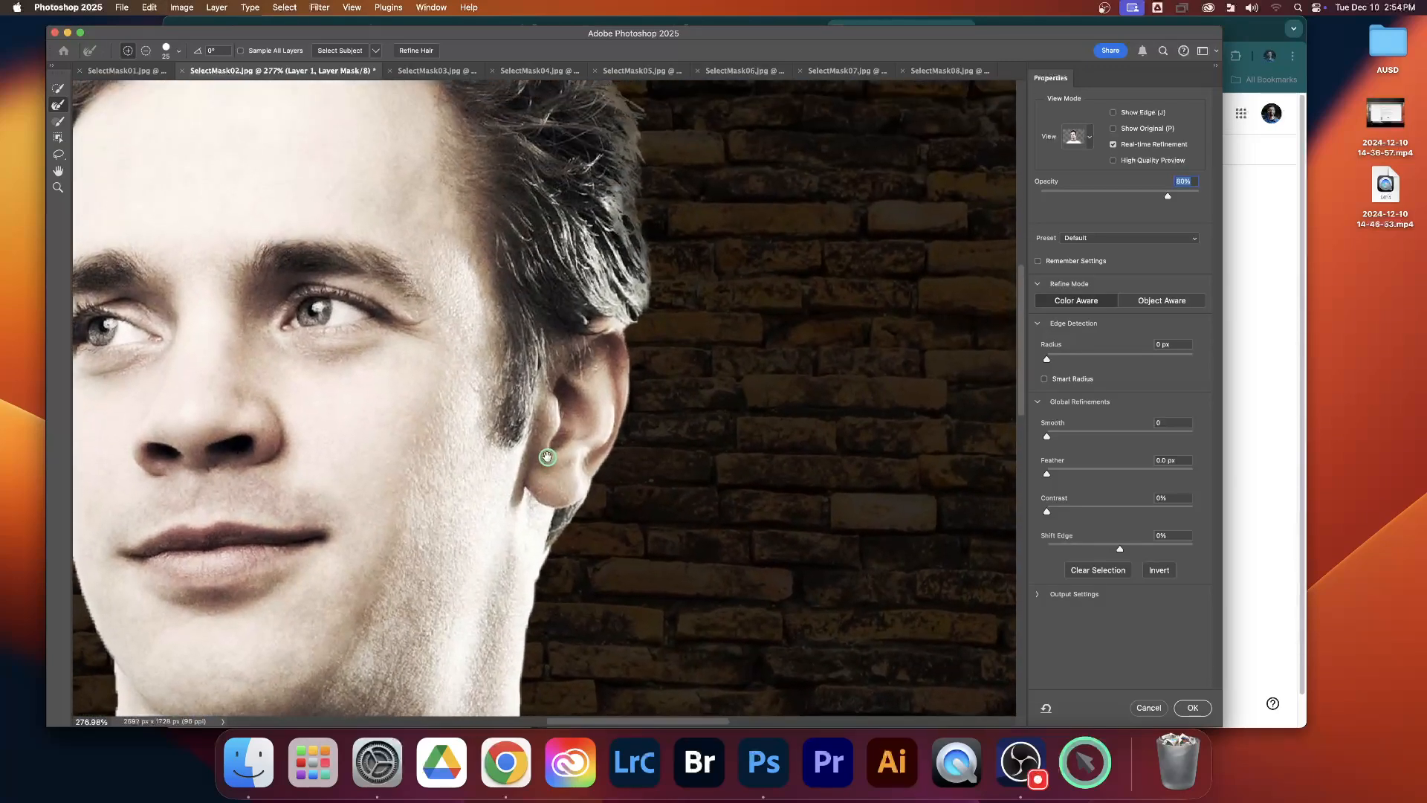
left_click(655, 322)
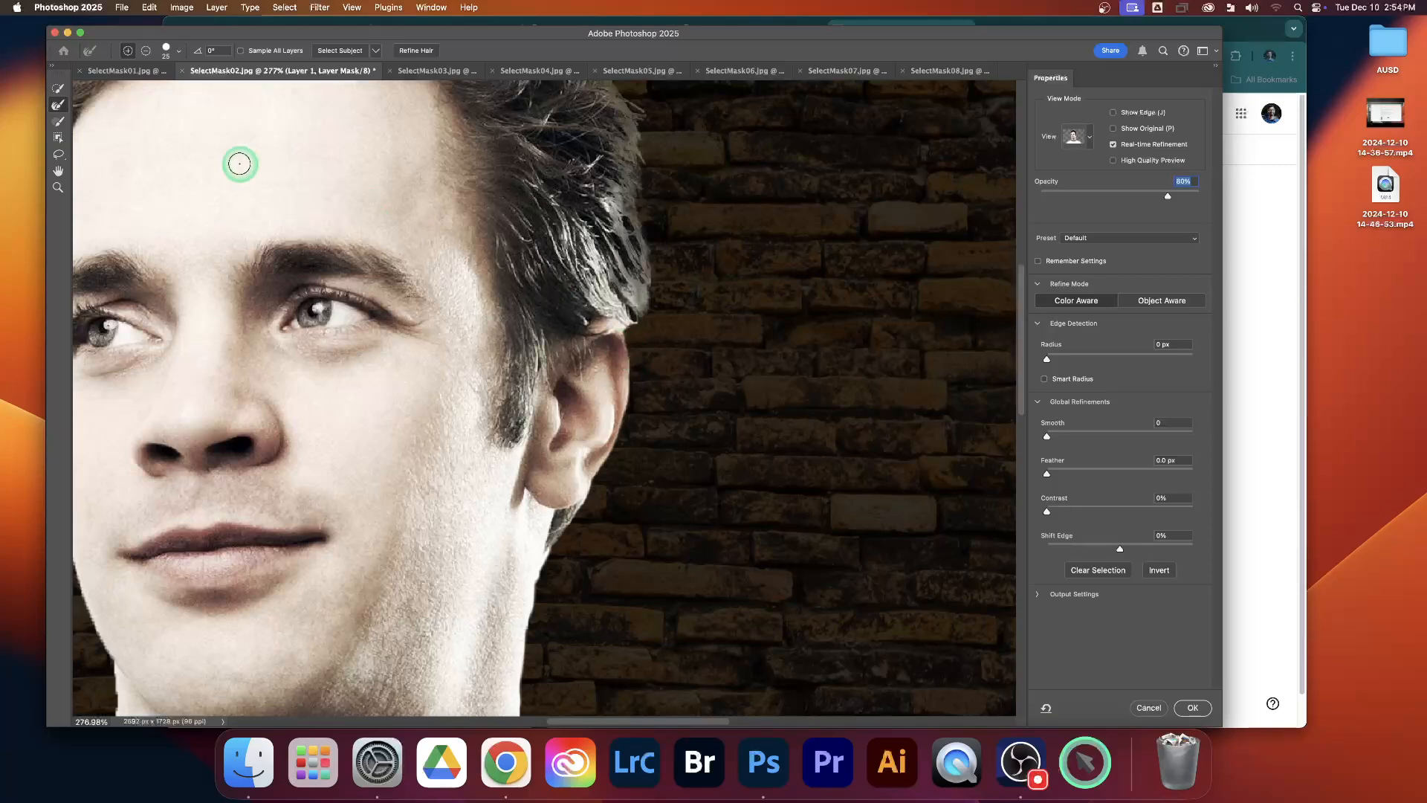
Step: With the Brush tool, paint the missing outer rim of the ear back into the mask
left_click(58, 121)
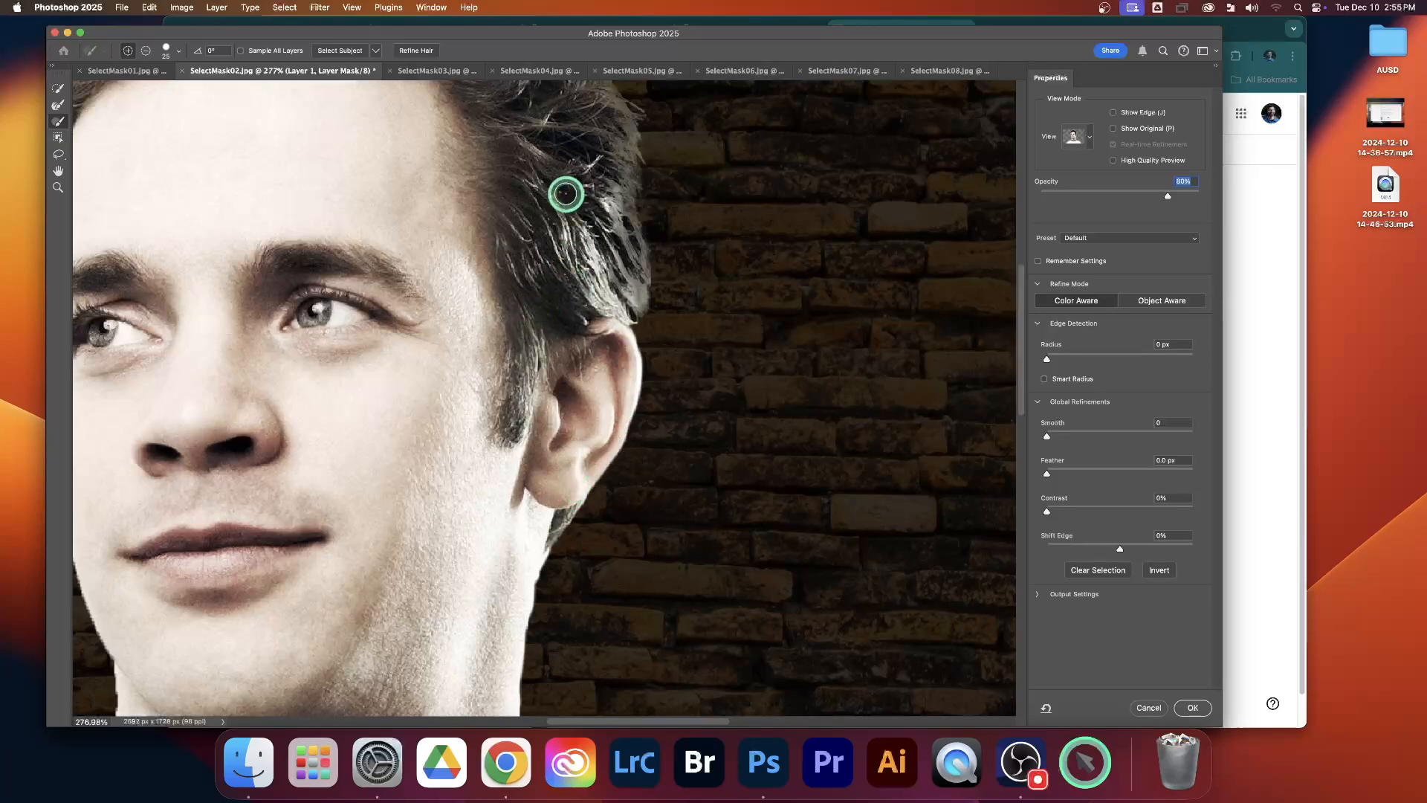
left_click_drag(537, 154, 570, 278)
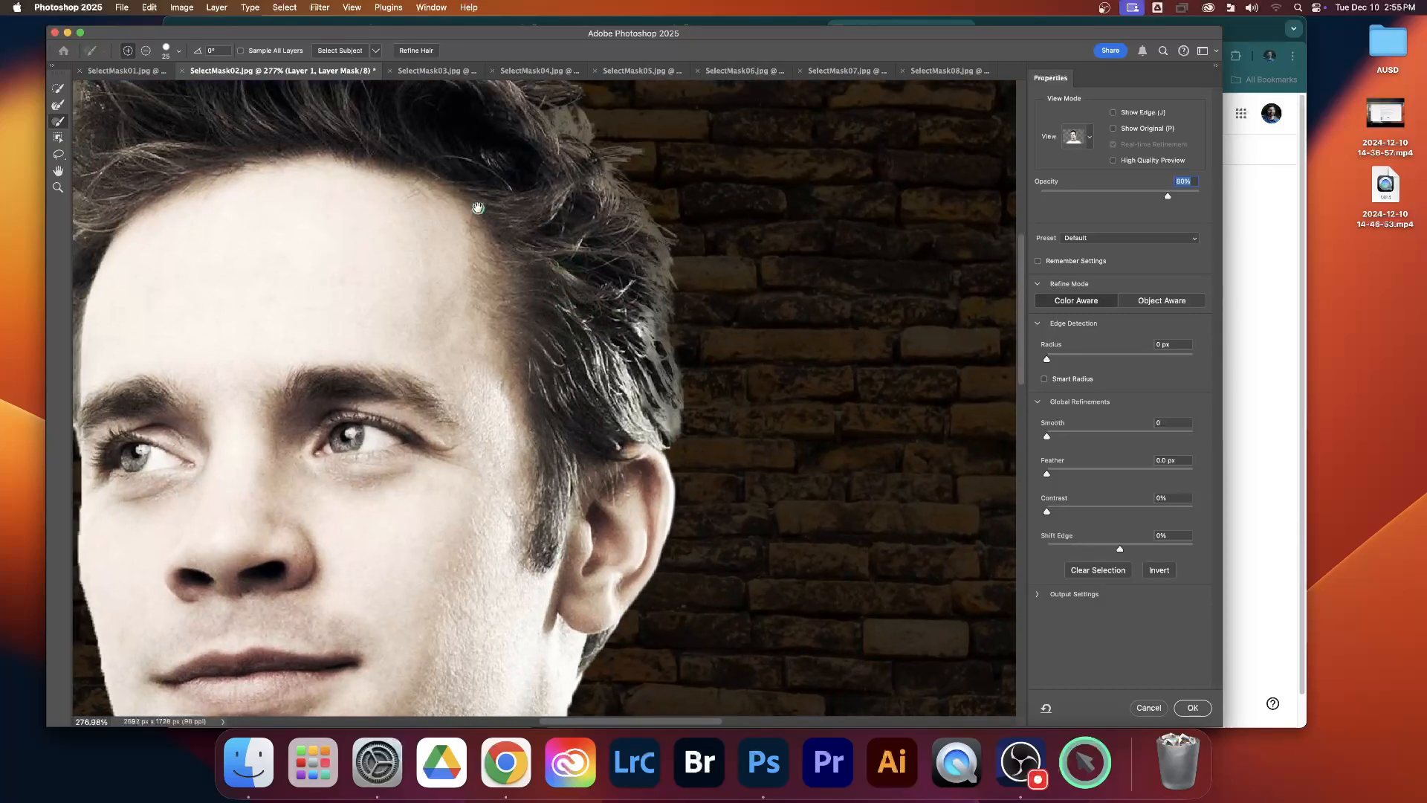
left_click_drag(478, 207, 625, 344)
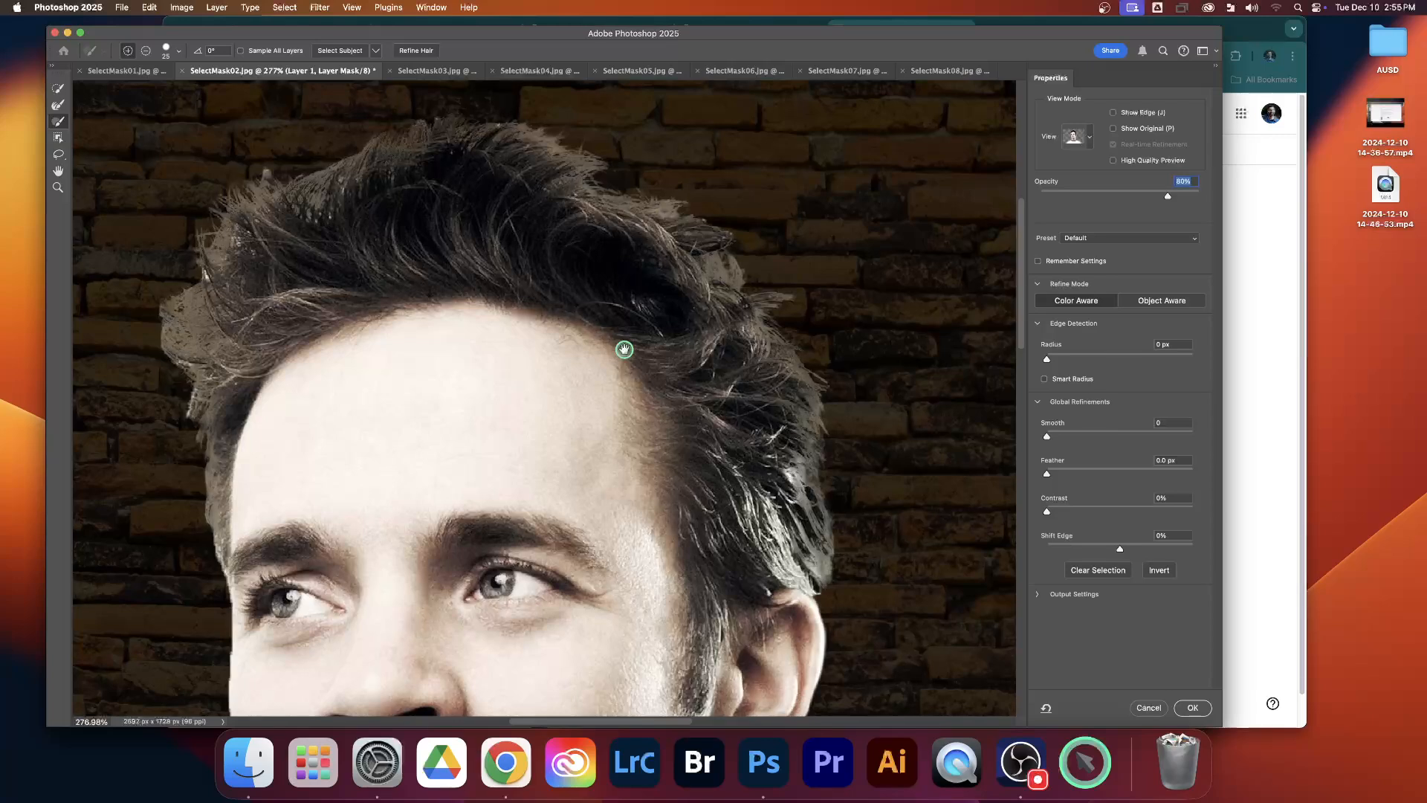
Step: Refine the hair edge across the top of the head with the Refine Edge Brush and apply the Select and Mask edits
left_click(57, 110)
mouse_move(350, 182)
left_mouse_down()
mouse_move(279, 229)
mouse_move(328, 220)
mouse_move(216, 252)
mouse_move(203, 308)
mouse_move(300, 252)
mouse_move(443, 210)
mouse_move(554, 141)
left_mouse_up()
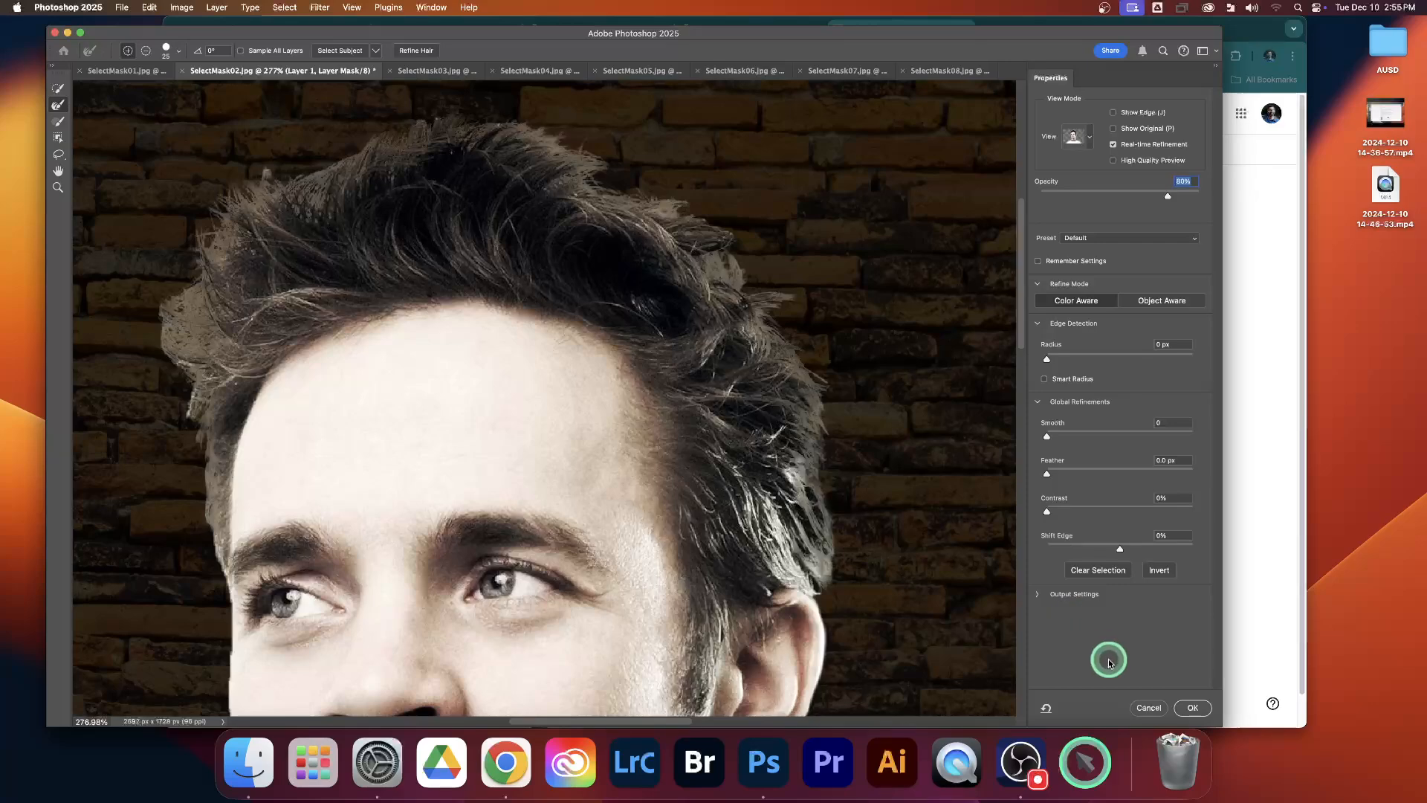
left_click(1191, 708)
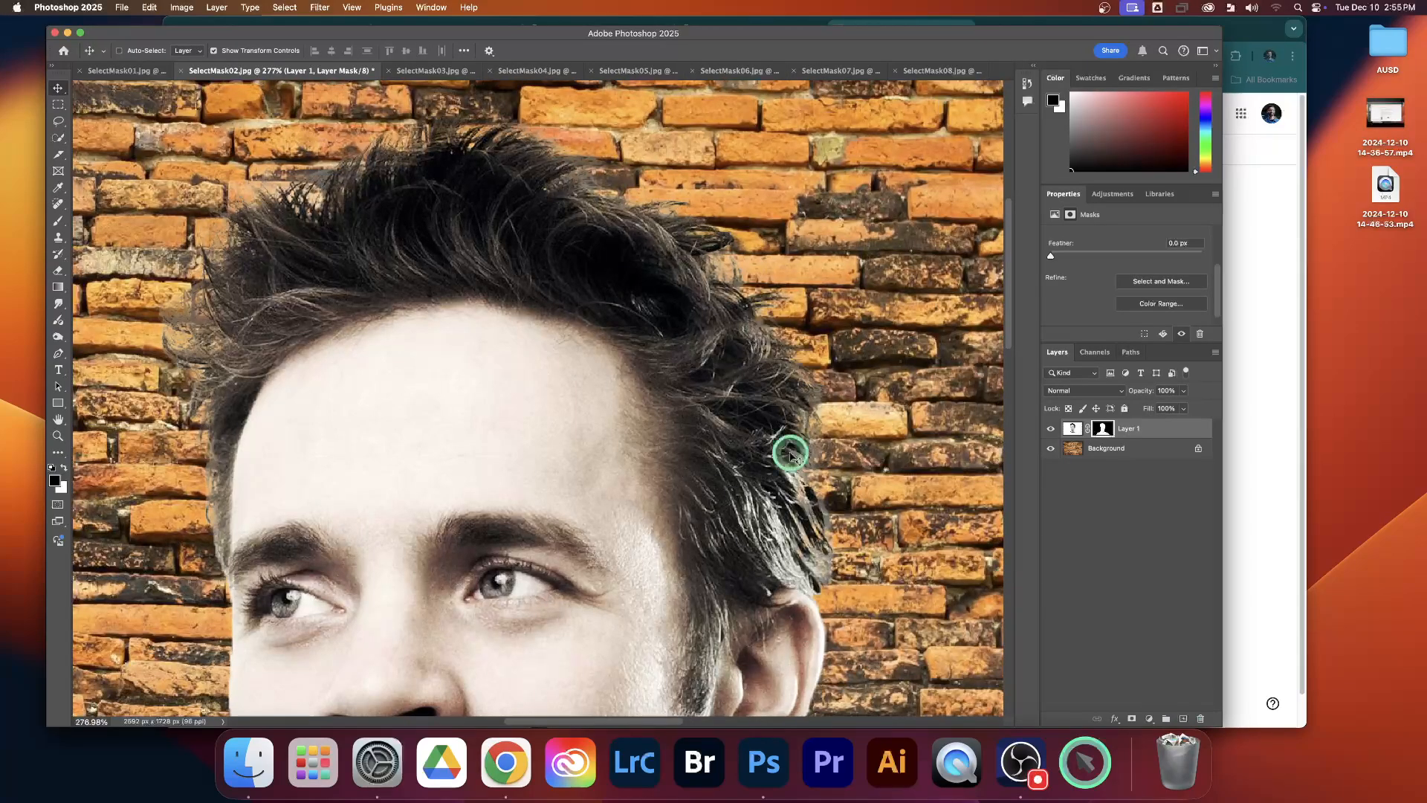
Step: Inspect the man's hair against the brick wall, then reopen and accept Select and Mask on his layer mask and undo the last change
scroll(597, 341, "down", 5)
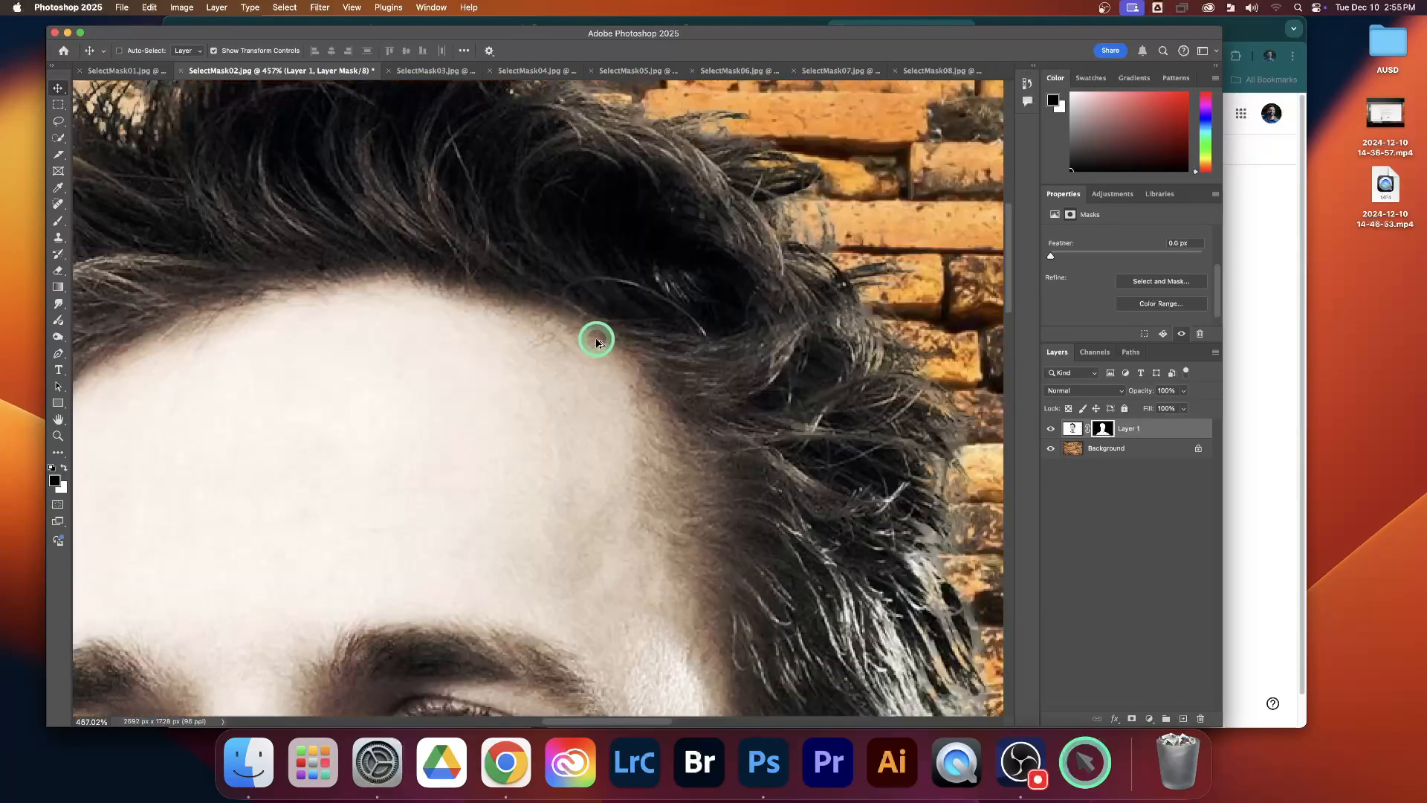
scroll(597, 341, "down", 3)
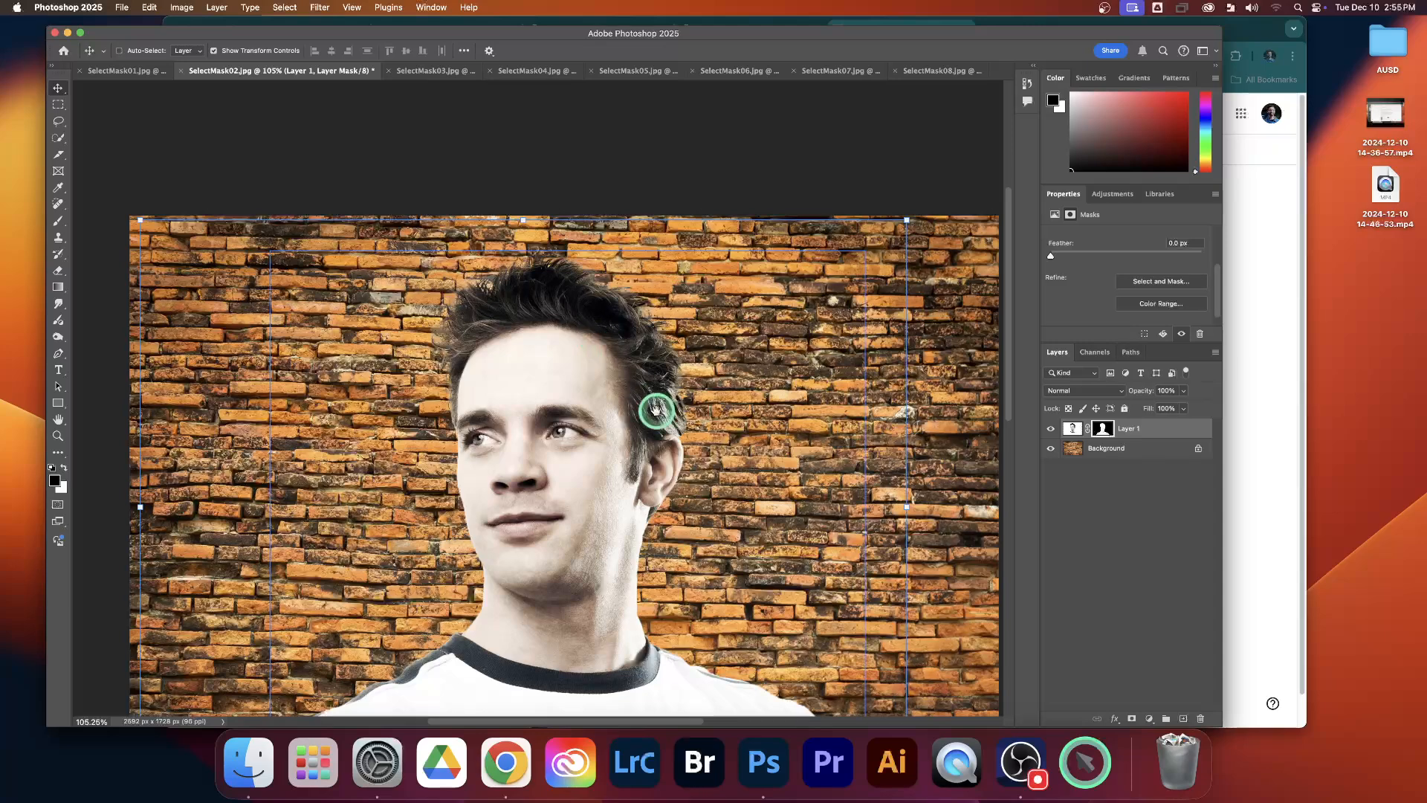
left_click_drag(653, 408, 629, 311)
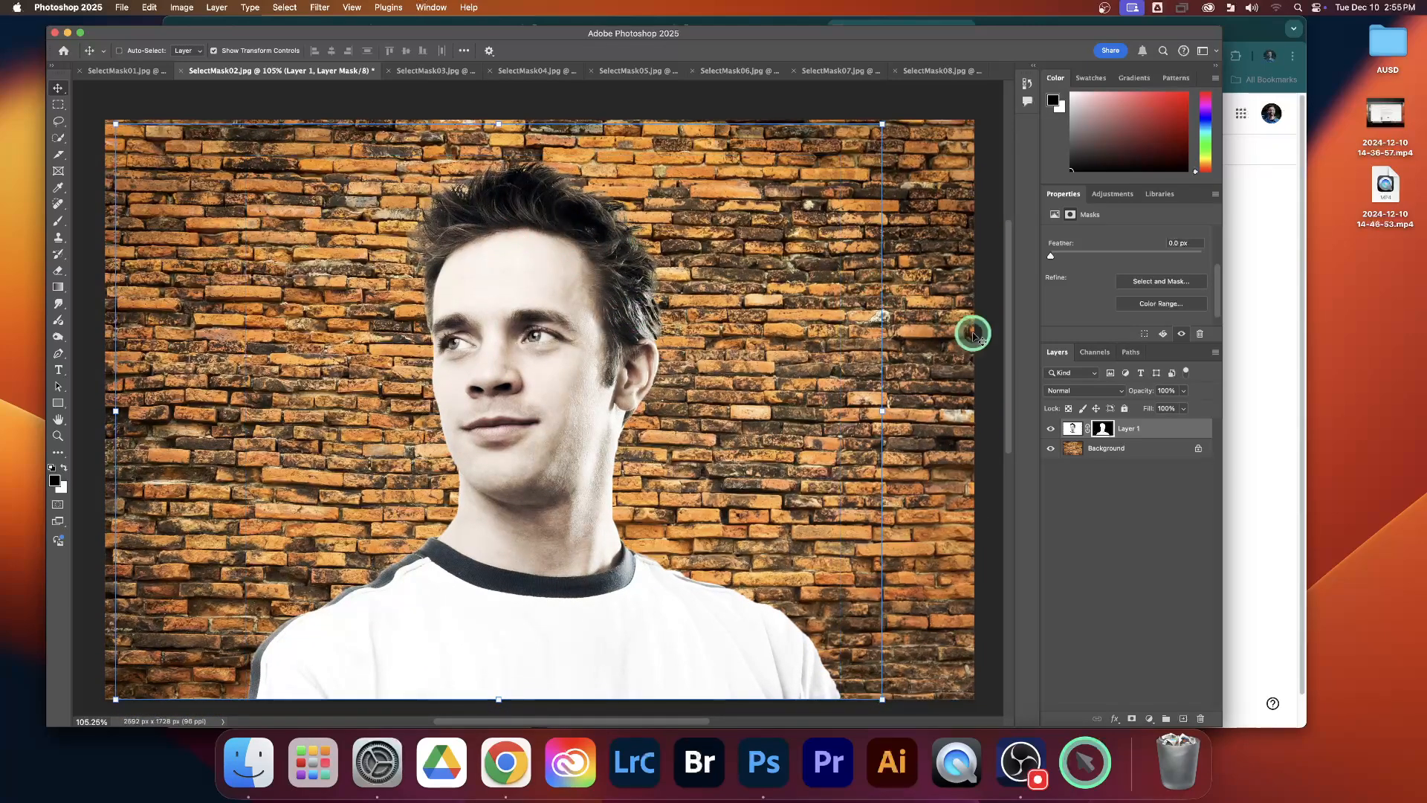
left_click(1138, 283)
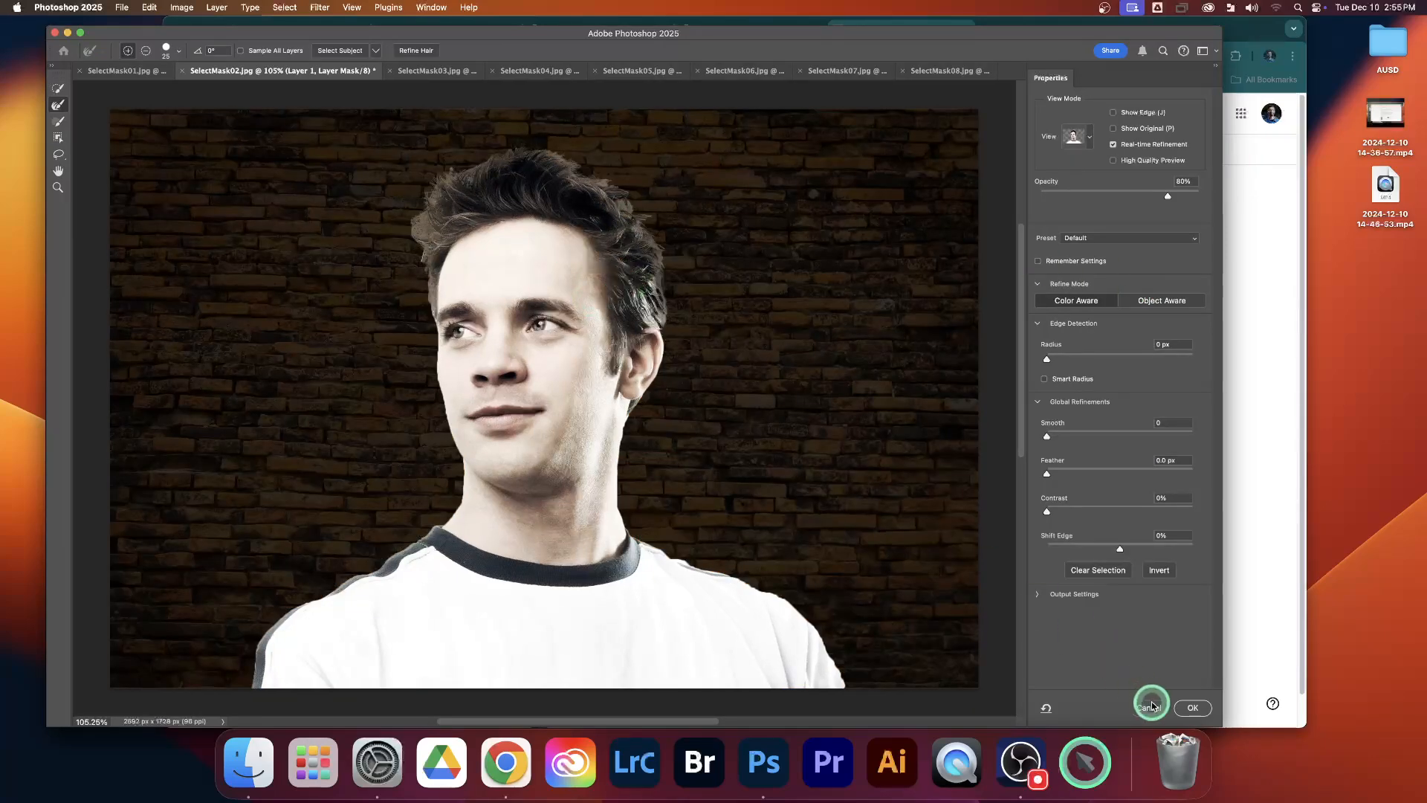
left_click(1191, 706)
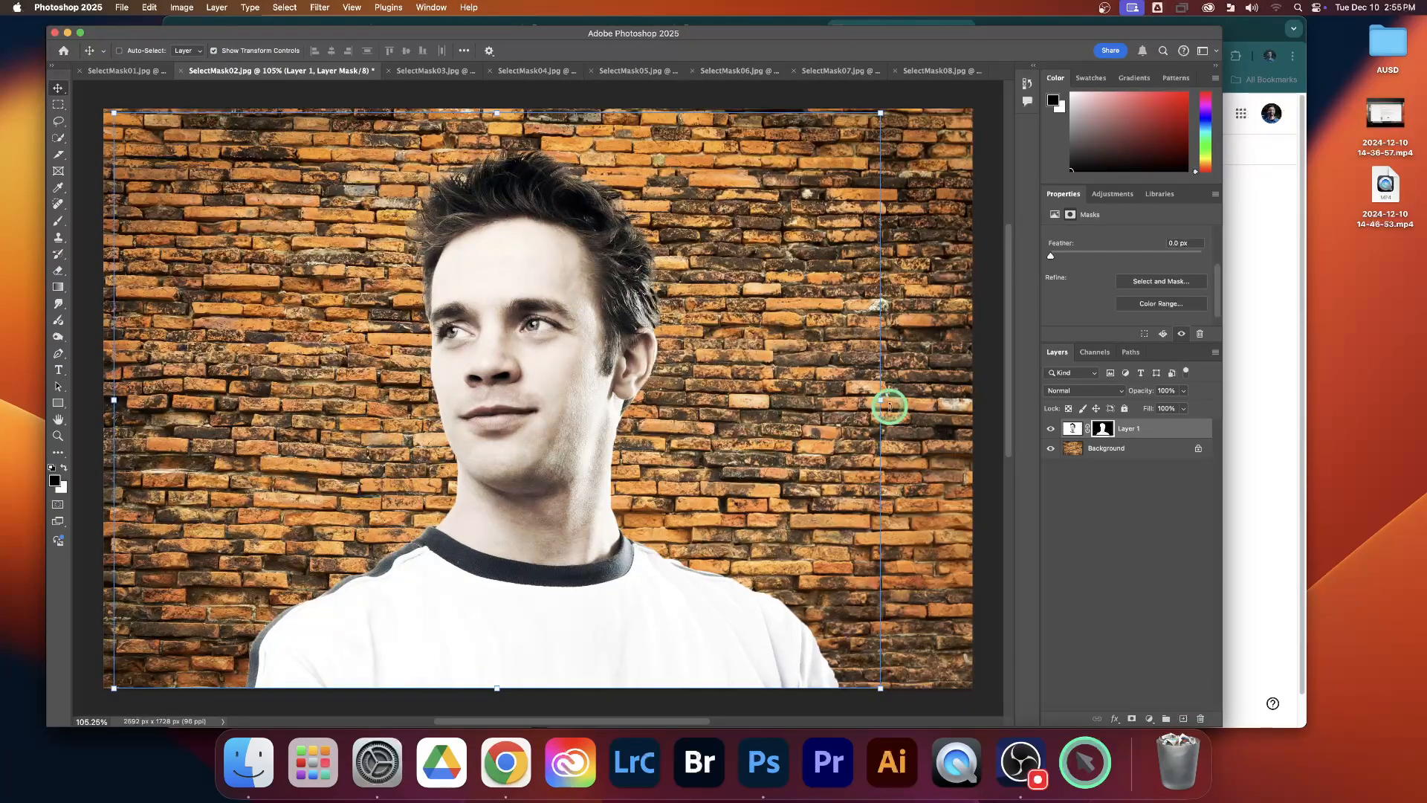
key("super+z")
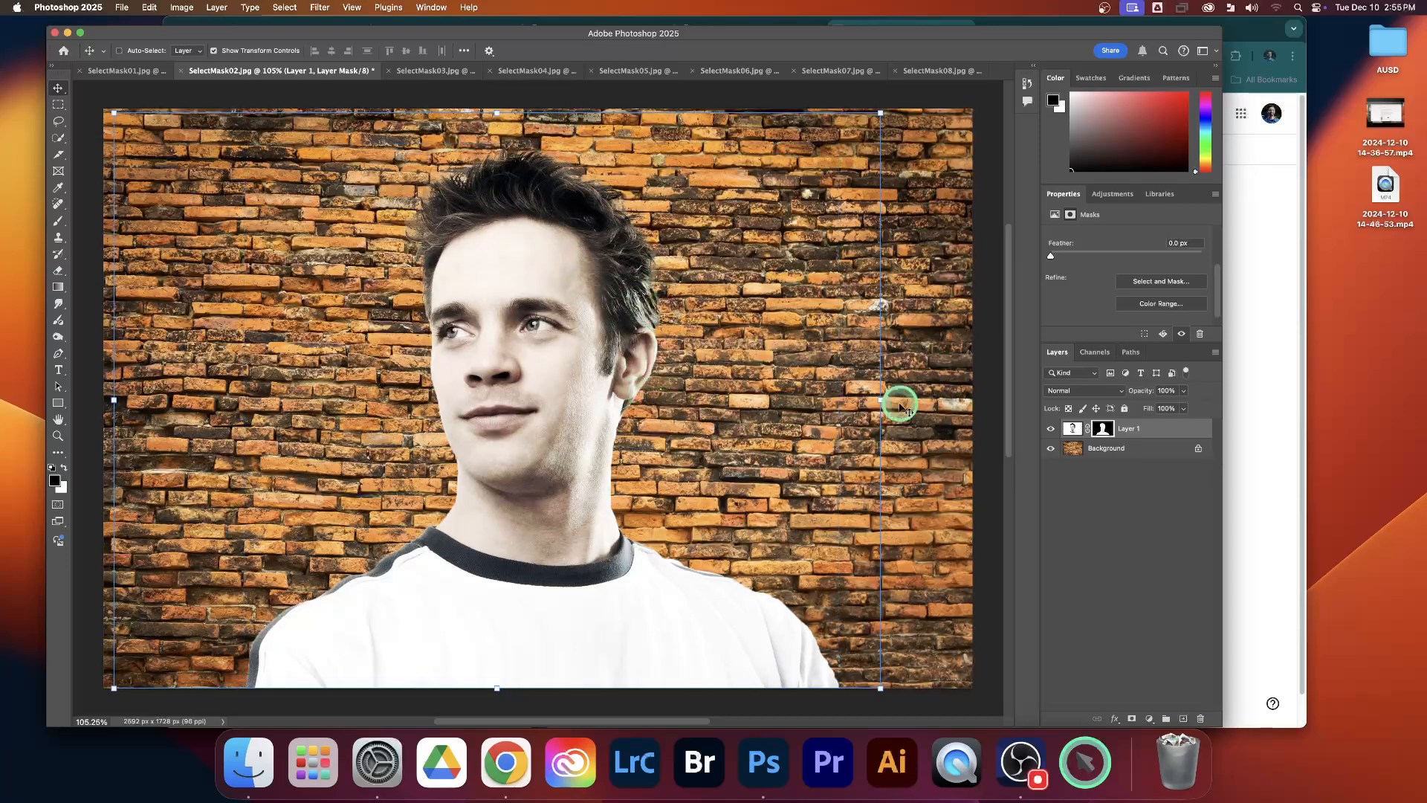
Step: Add a Drop Shadow to Layer 1 with distance 24 px, size 84 px, angle 27° and a slightly higher opacity
left_click(1179, 433)
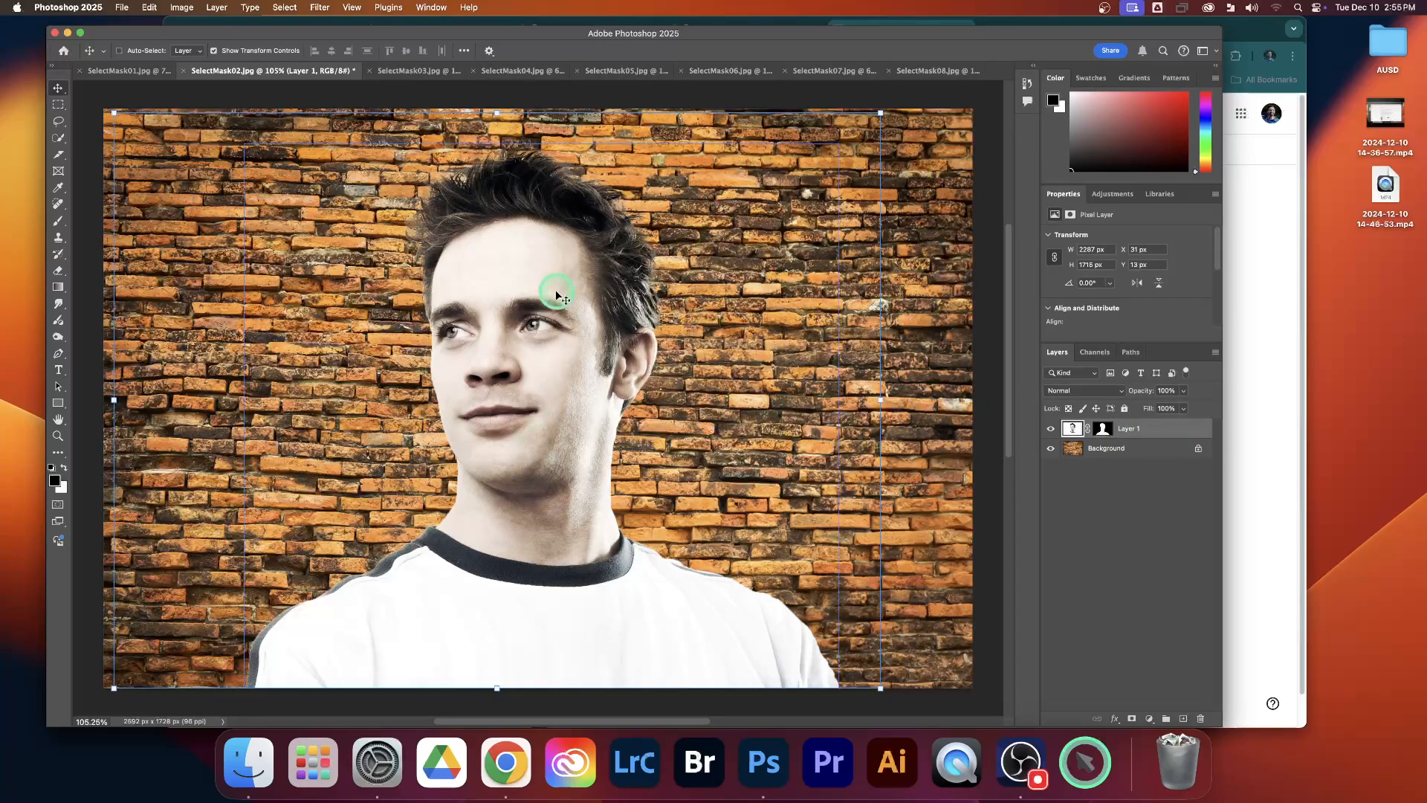
left_click(1114, 721)
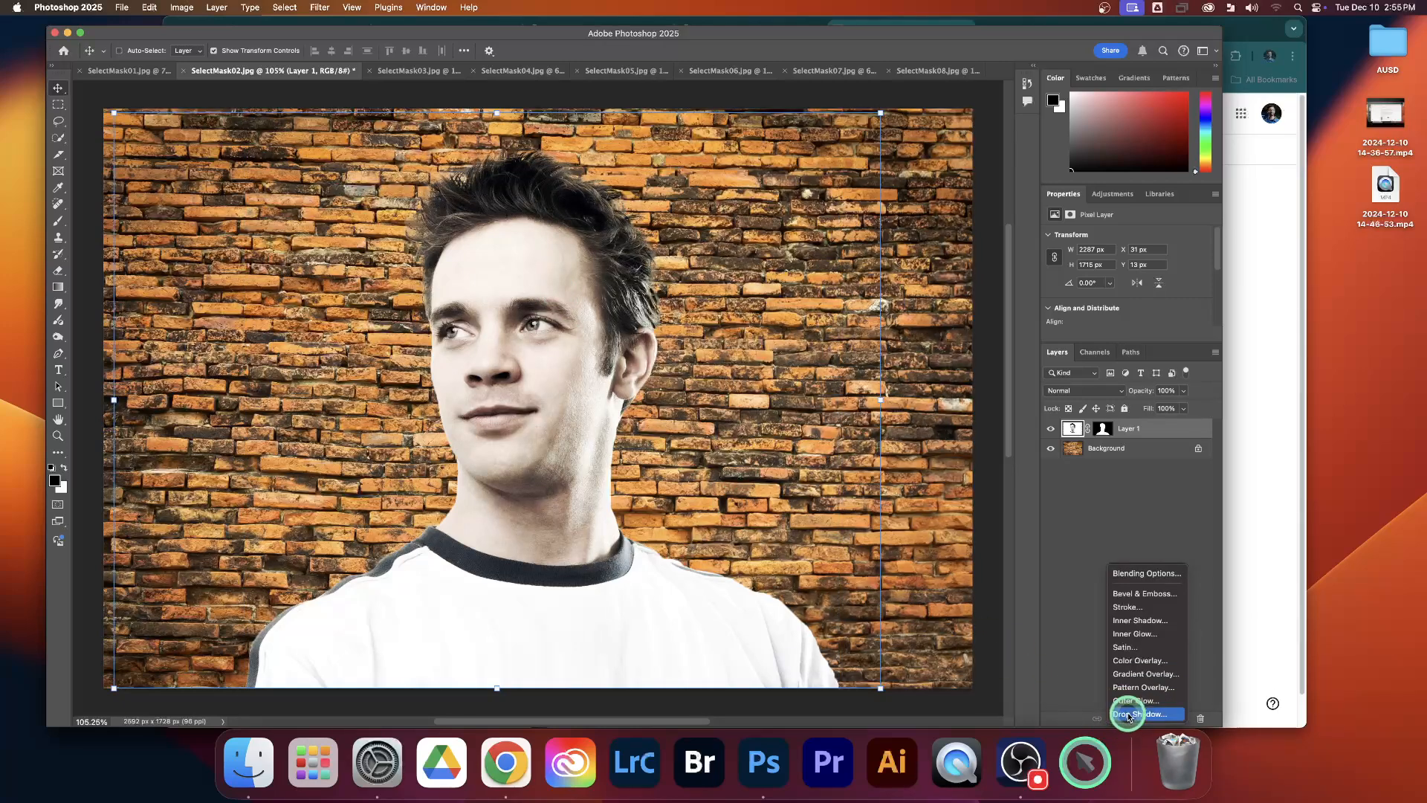
left_click(1129, 715)
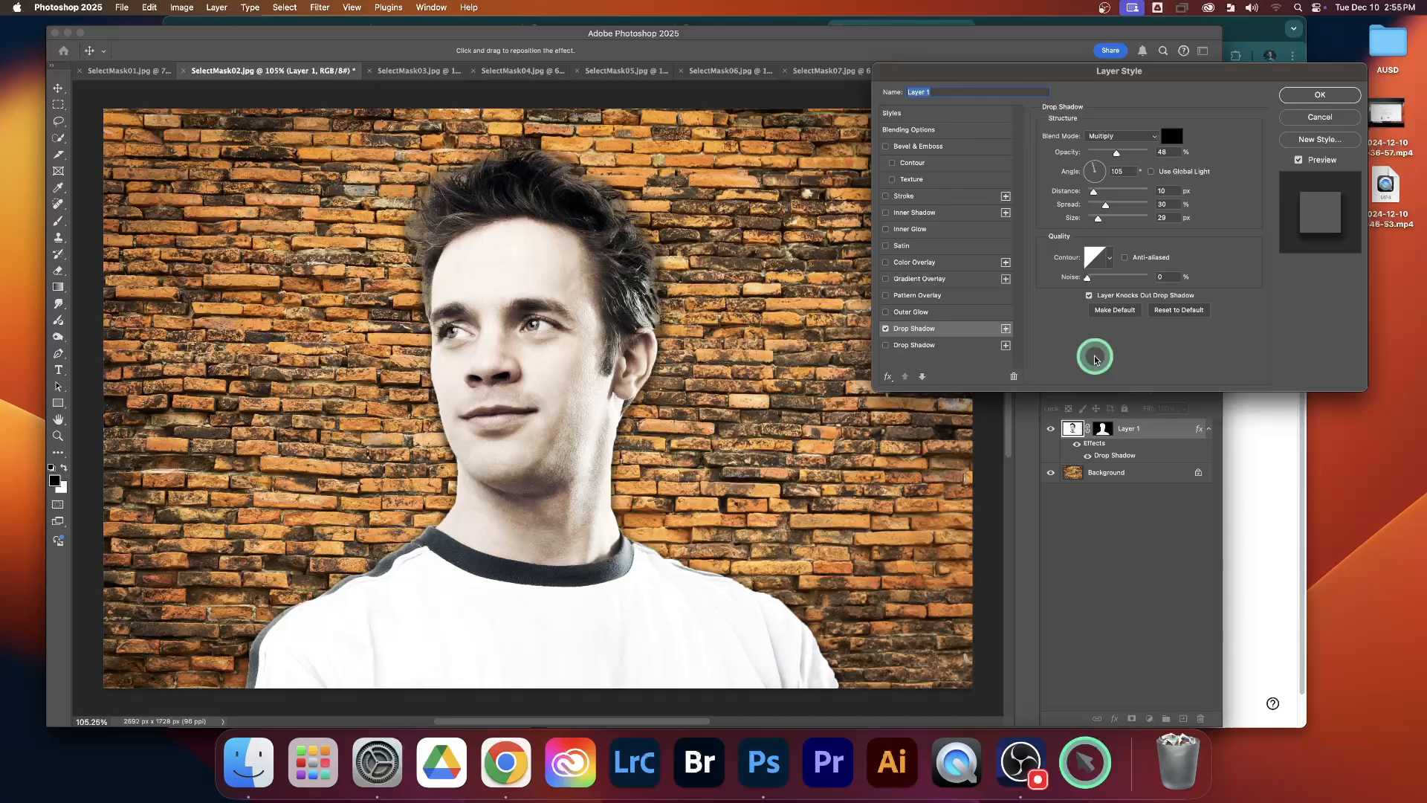
left_click(1102, 192)
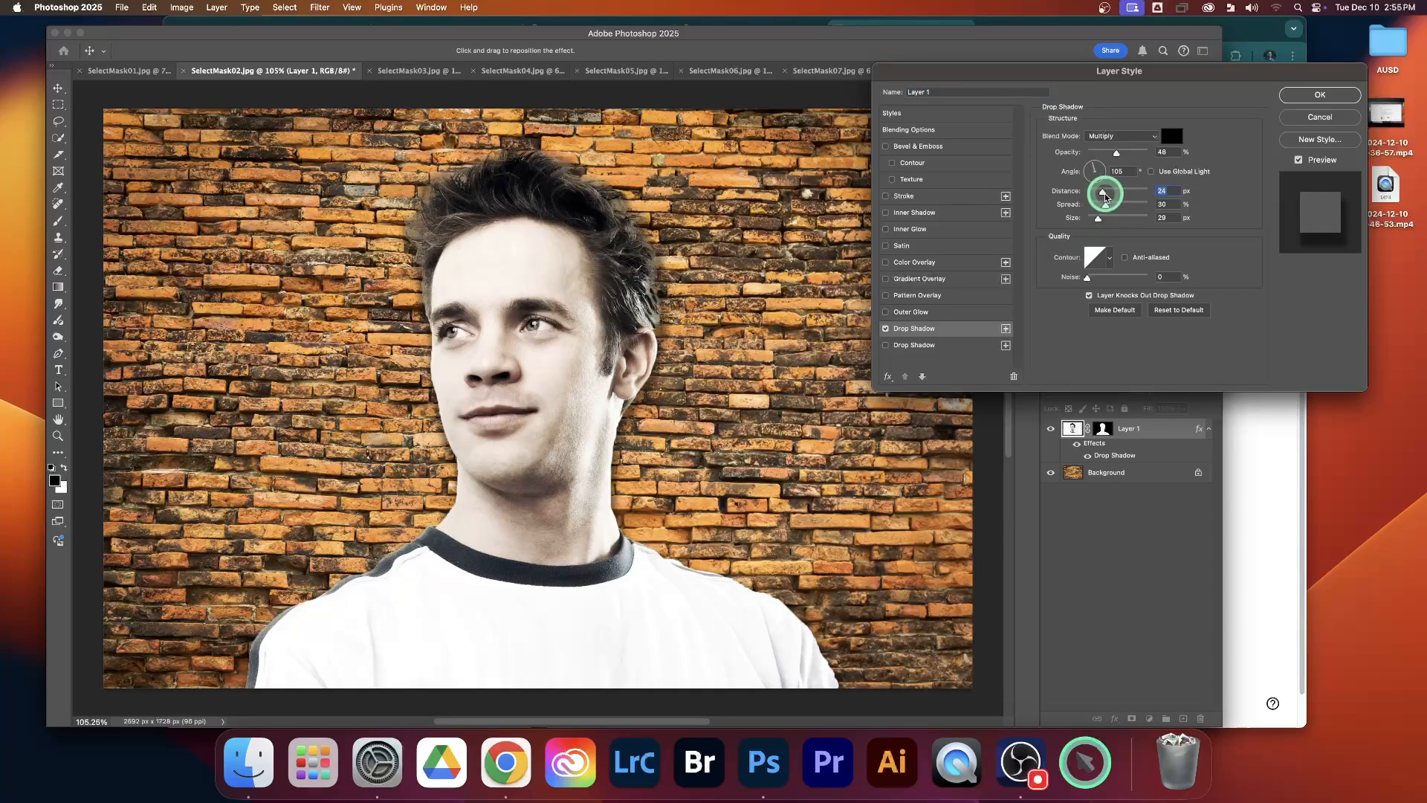
left_click(1113, 216)
left_click(1103, 169)
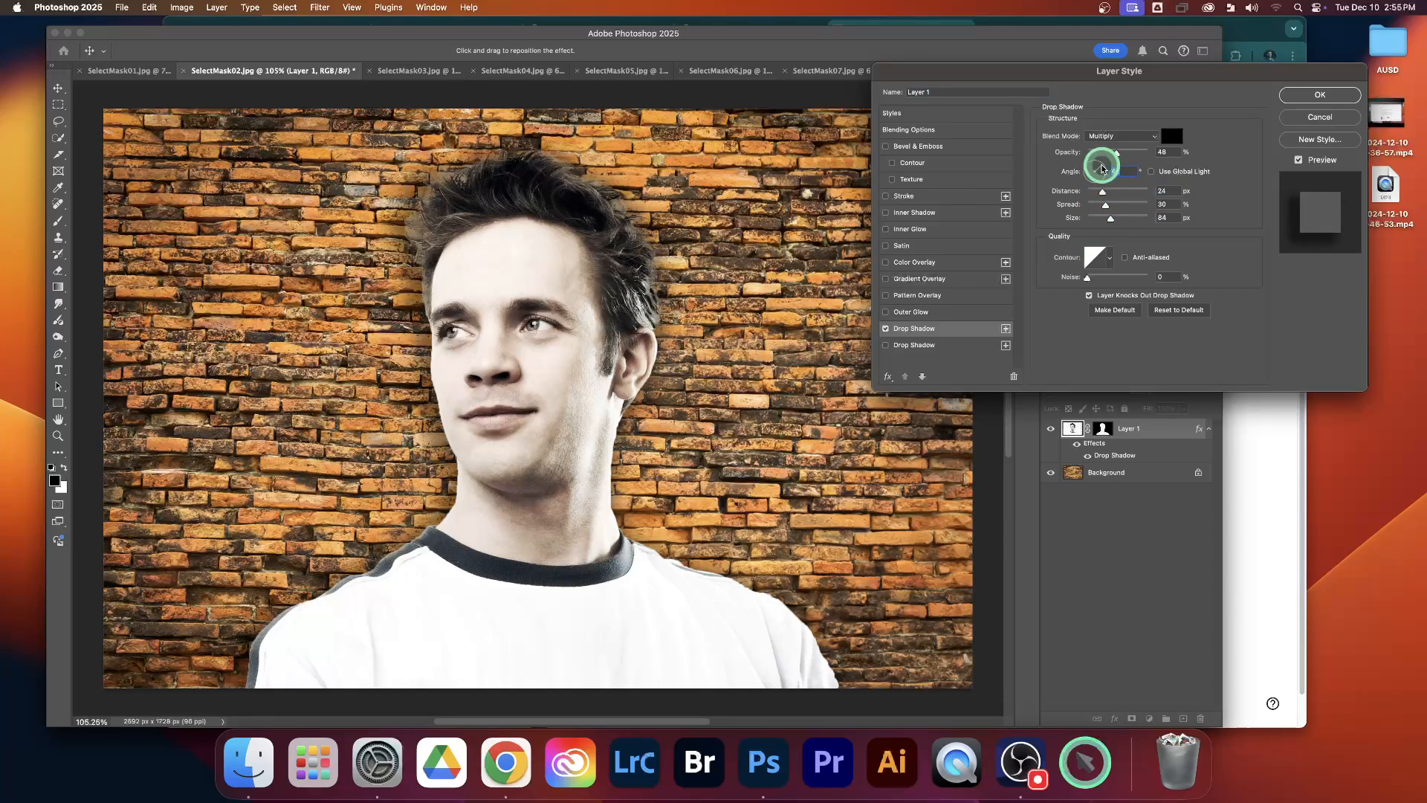
mouse_move(1103, 169)
left_mouse_down()
mouse_move(1097, 158)
mouse_move(1087, 178)
mouse_move(1105, 165)
mouse_move(1112, 192)
mouse_move(1121, 153)
left_mouse_up()
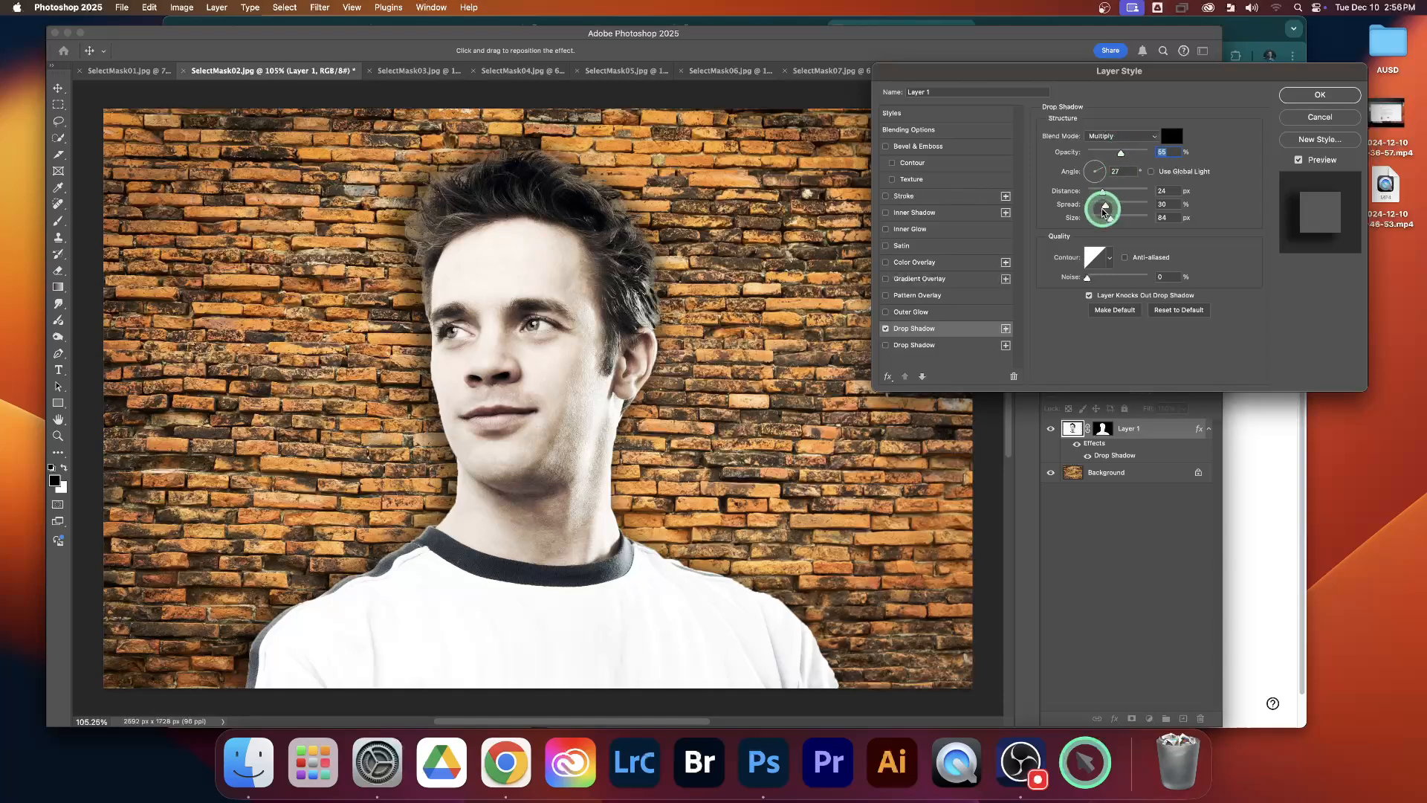
left_click(1317, 94)
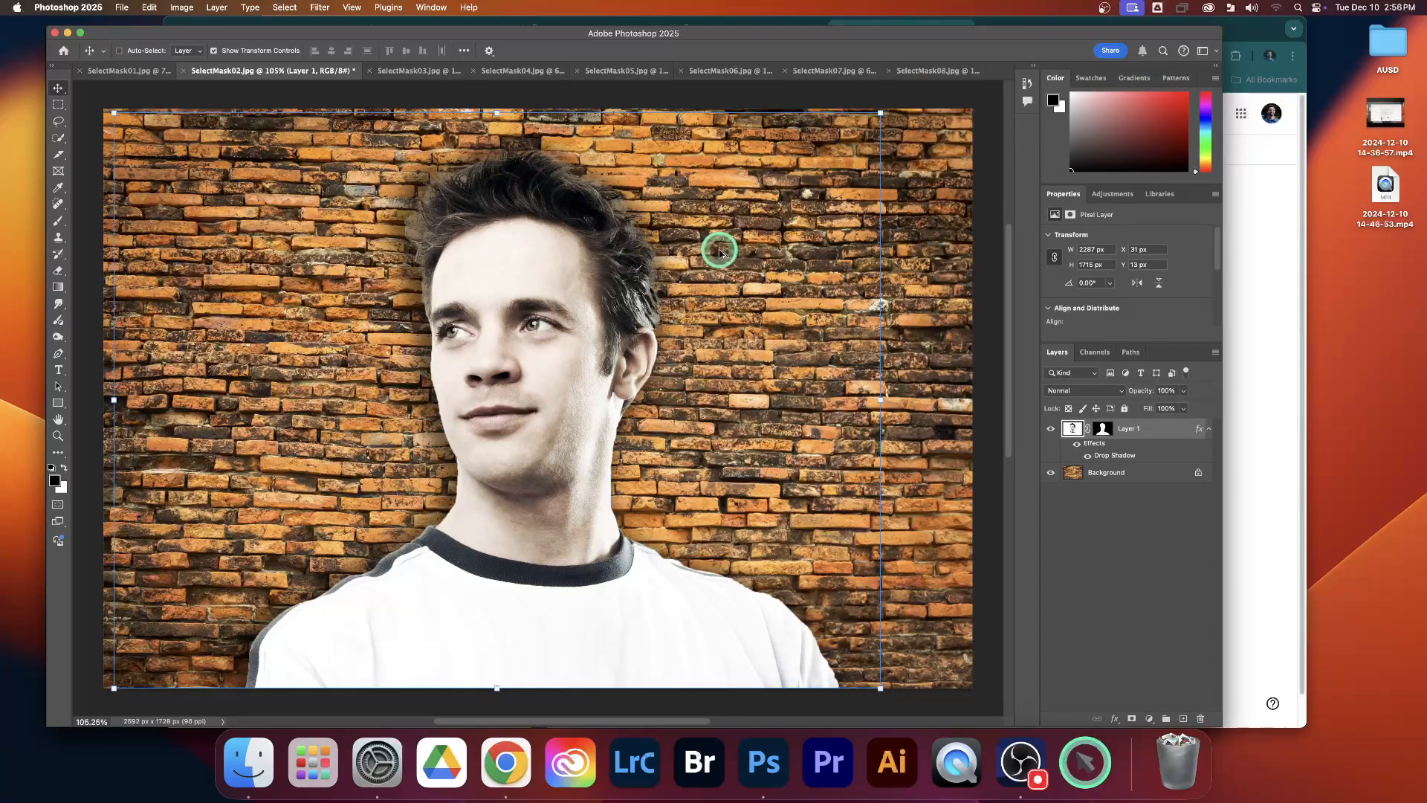
Step: Inspect the drop shadow around the man at different magnifications and deselect Layer 1
scroll(719, 253, "up", 3)
scroll(720, 253, "down", 5)
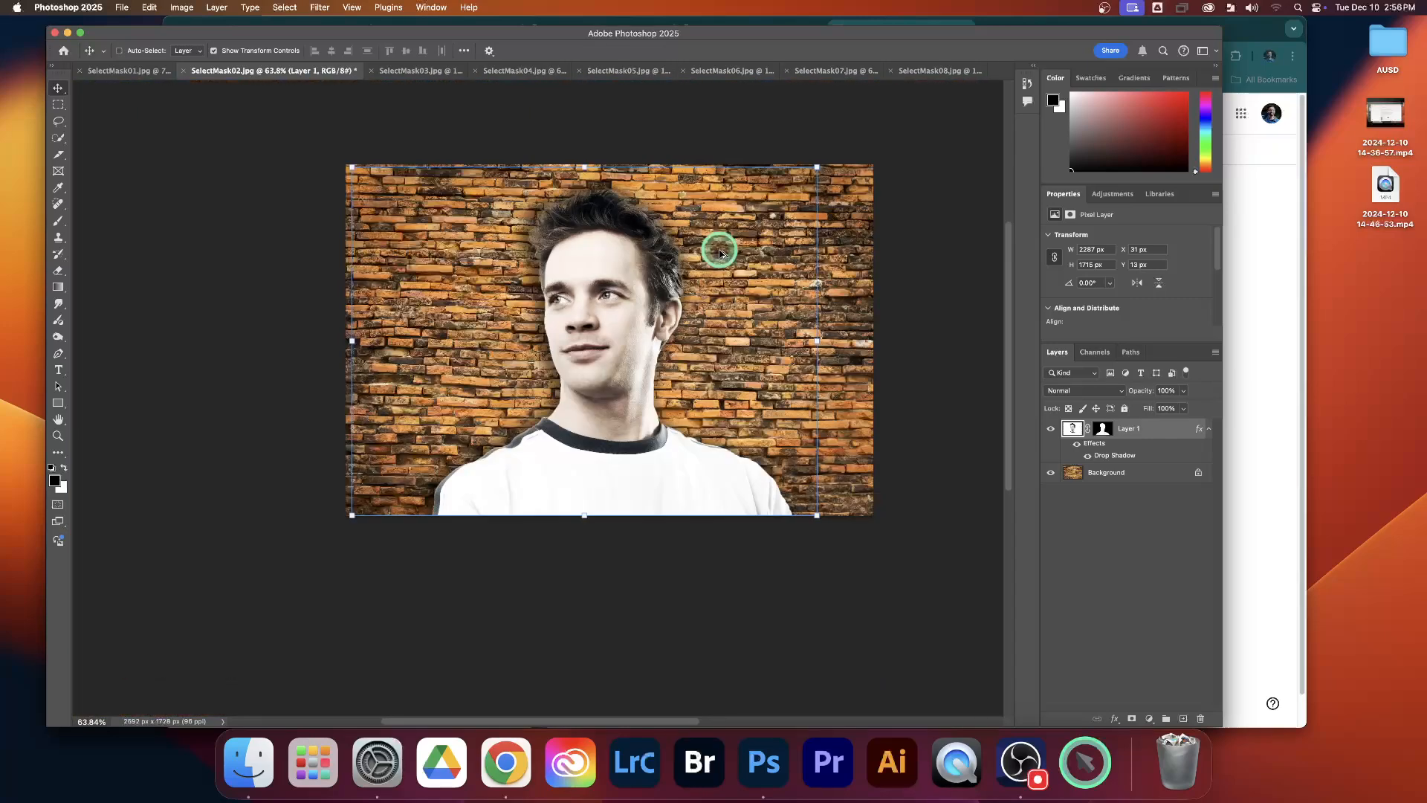
scroll(720, 252, "up", 2)
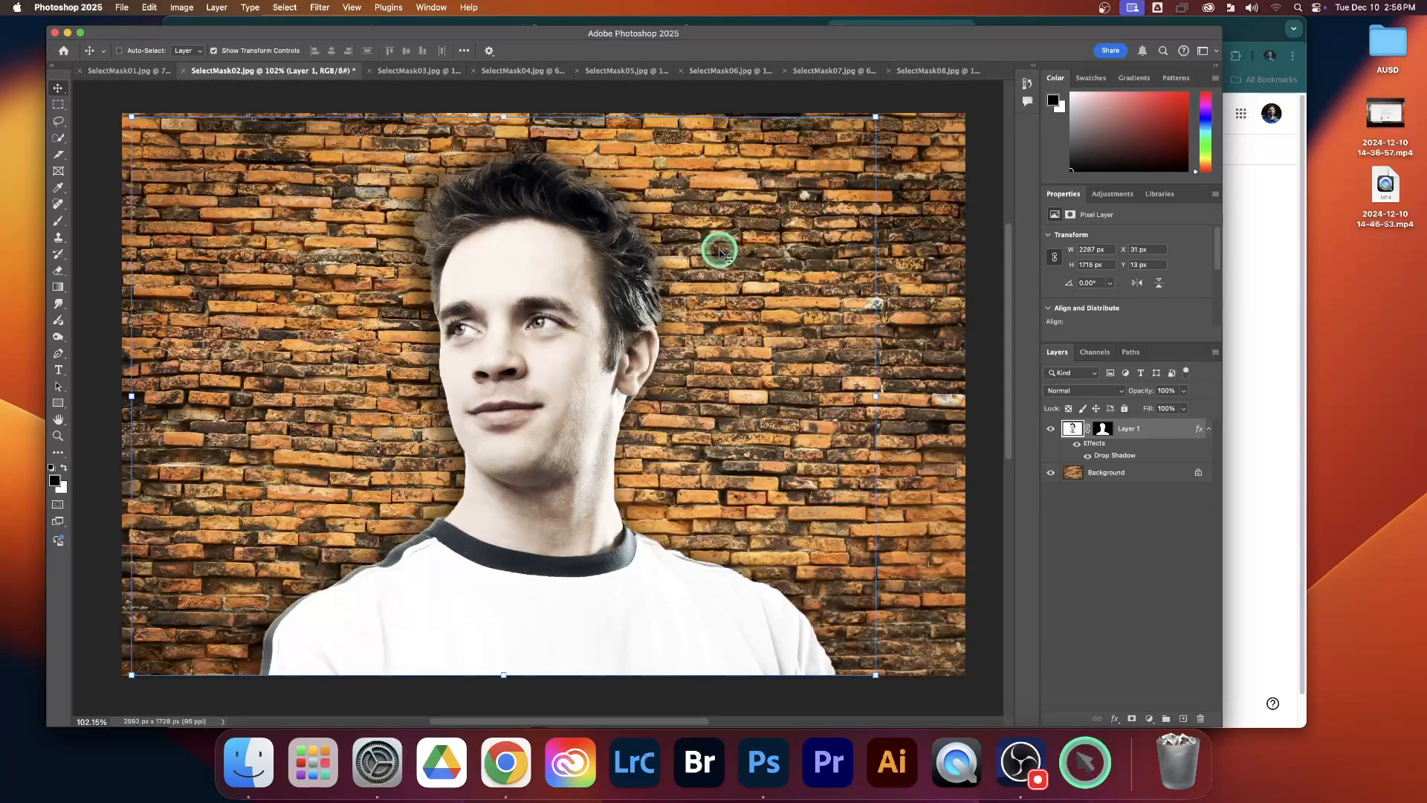
left_click(1114, 519)
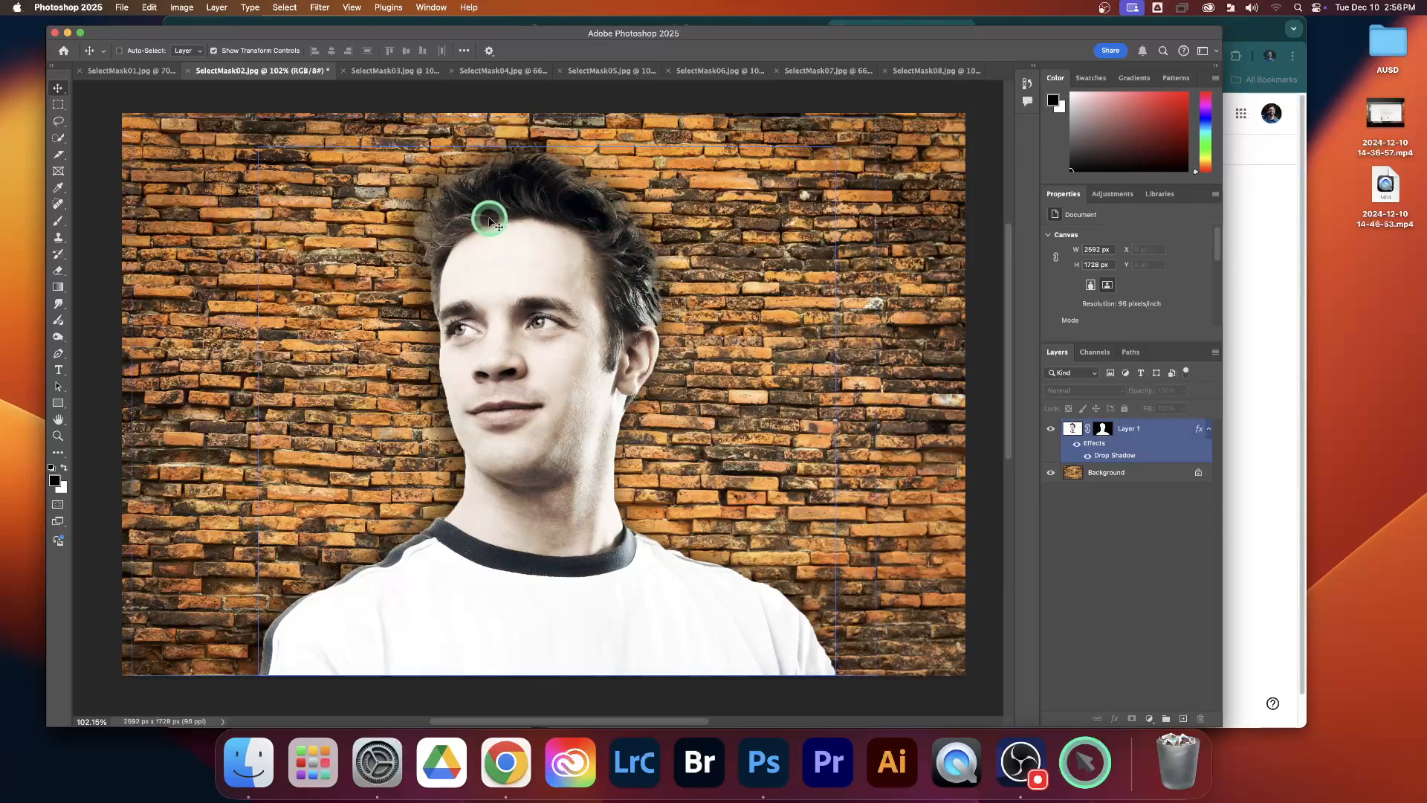
Step: Look through the remaining open images from SelectMask03.jpg to SelectMask08.jpg
left_click(385, 71)
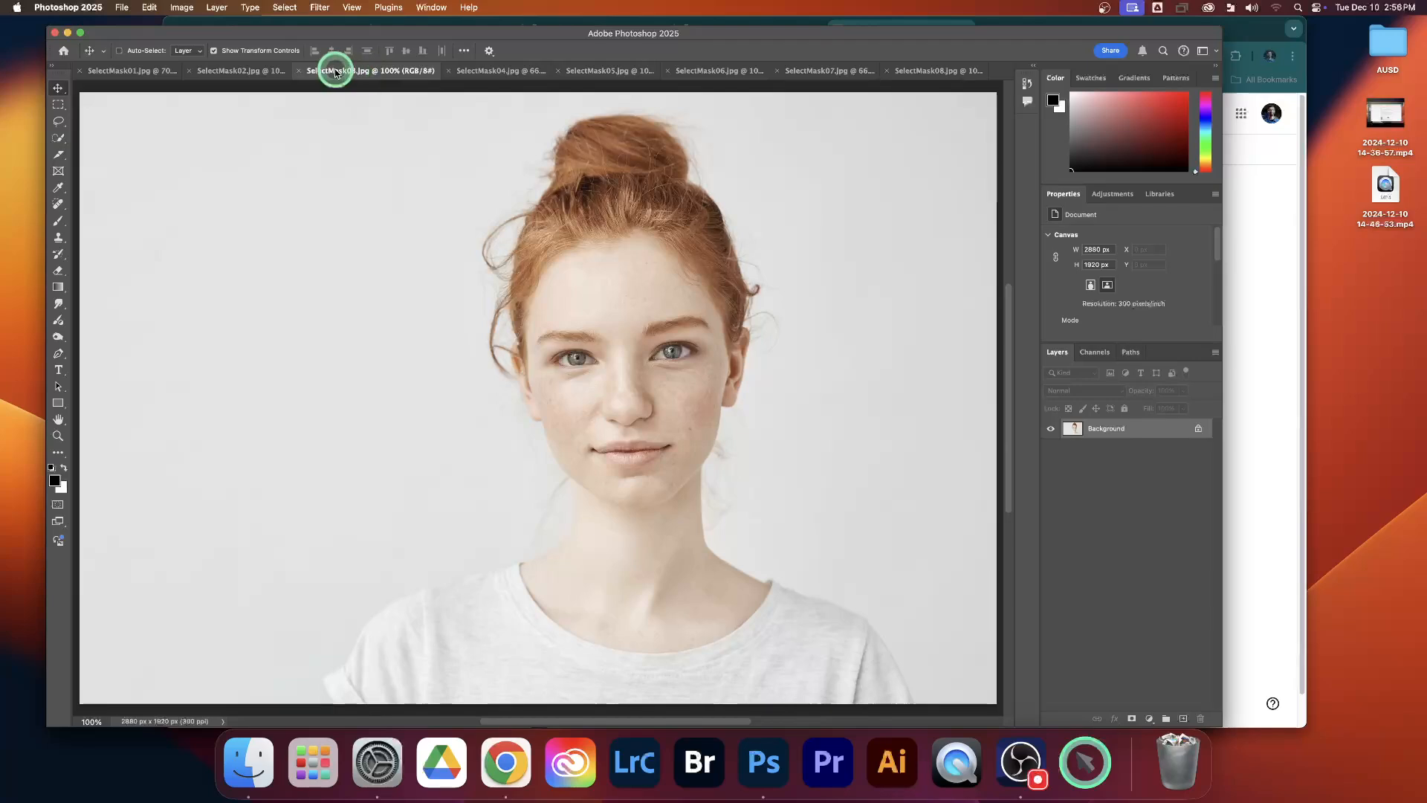
left_click(501, 71)
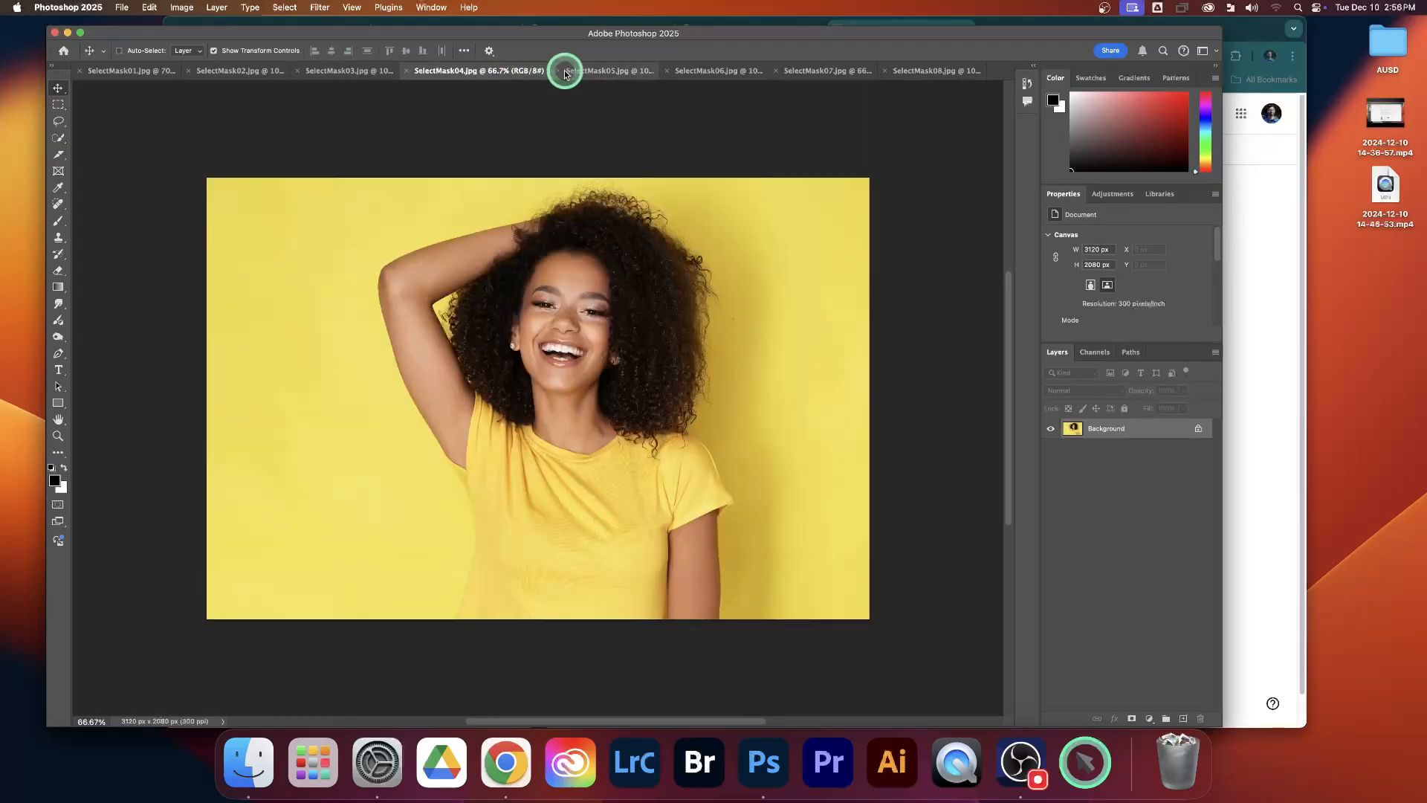
left_click(609, 72)
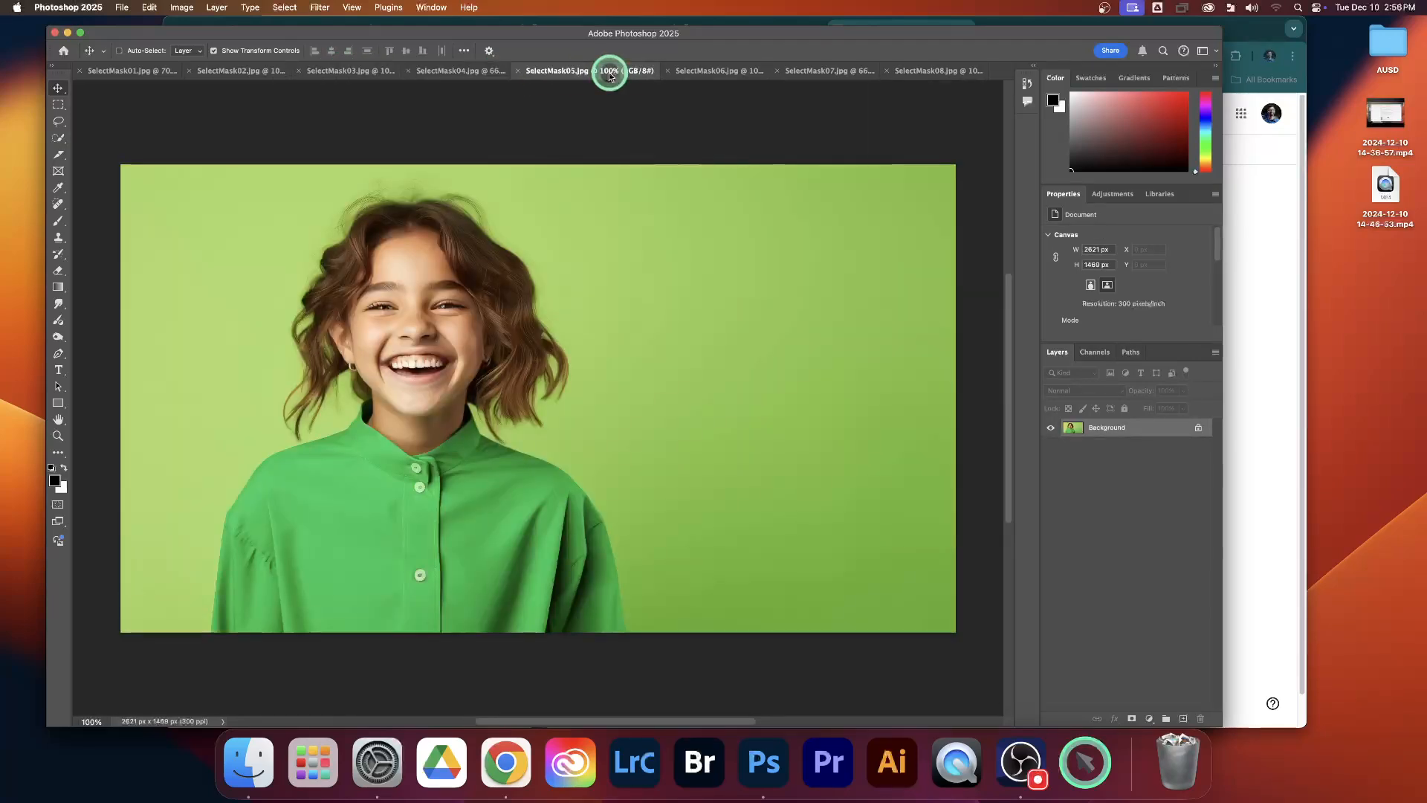
left_click(714, 71)
left_click(827, 71)
left_click(925, 72)
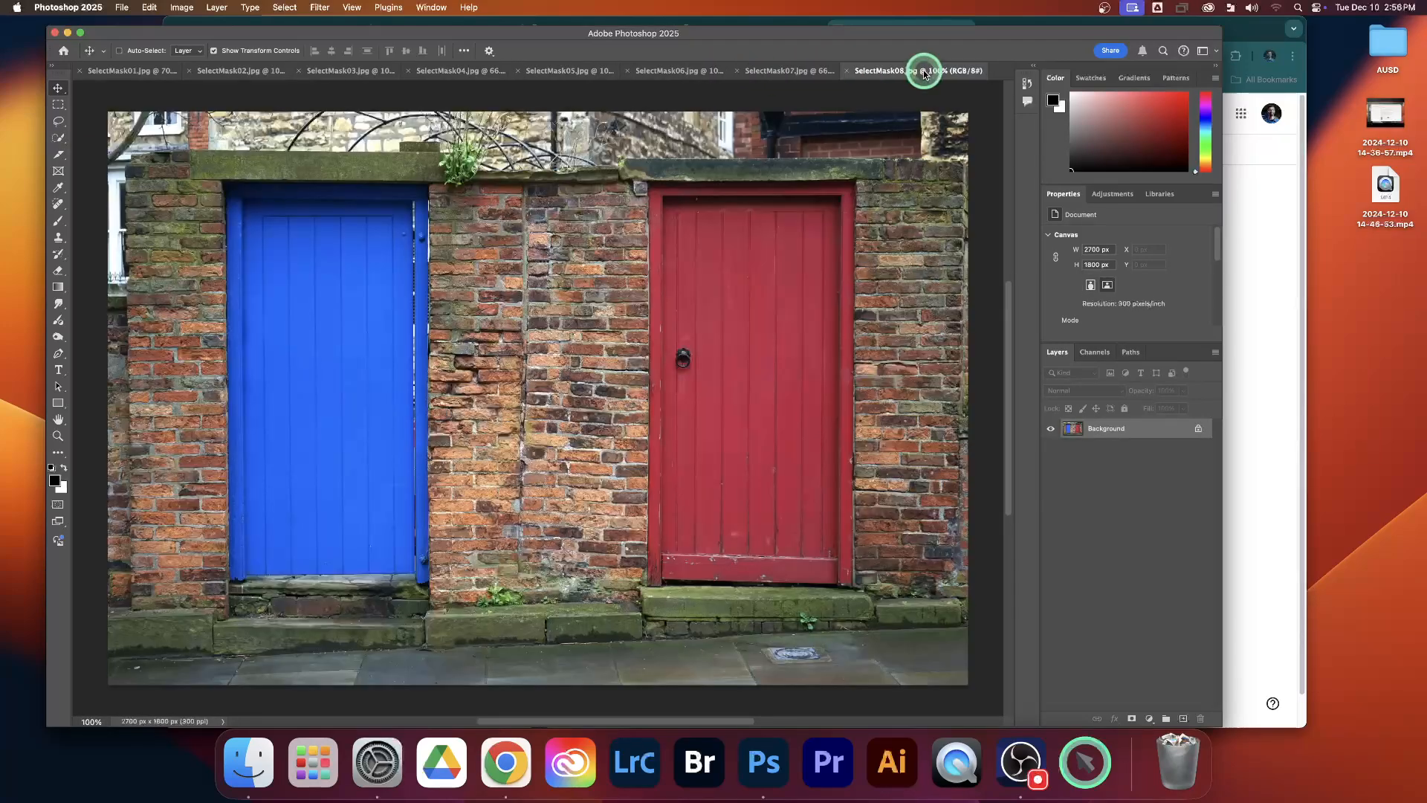
Step: Review the open portraits and wall backgrounds from SelectMask07.jpg back to SelectMask03.jpg, recheck SelectMask04 to SelectMask06, and return to the SelectMask02.jpg composite
left_click(797, 72)
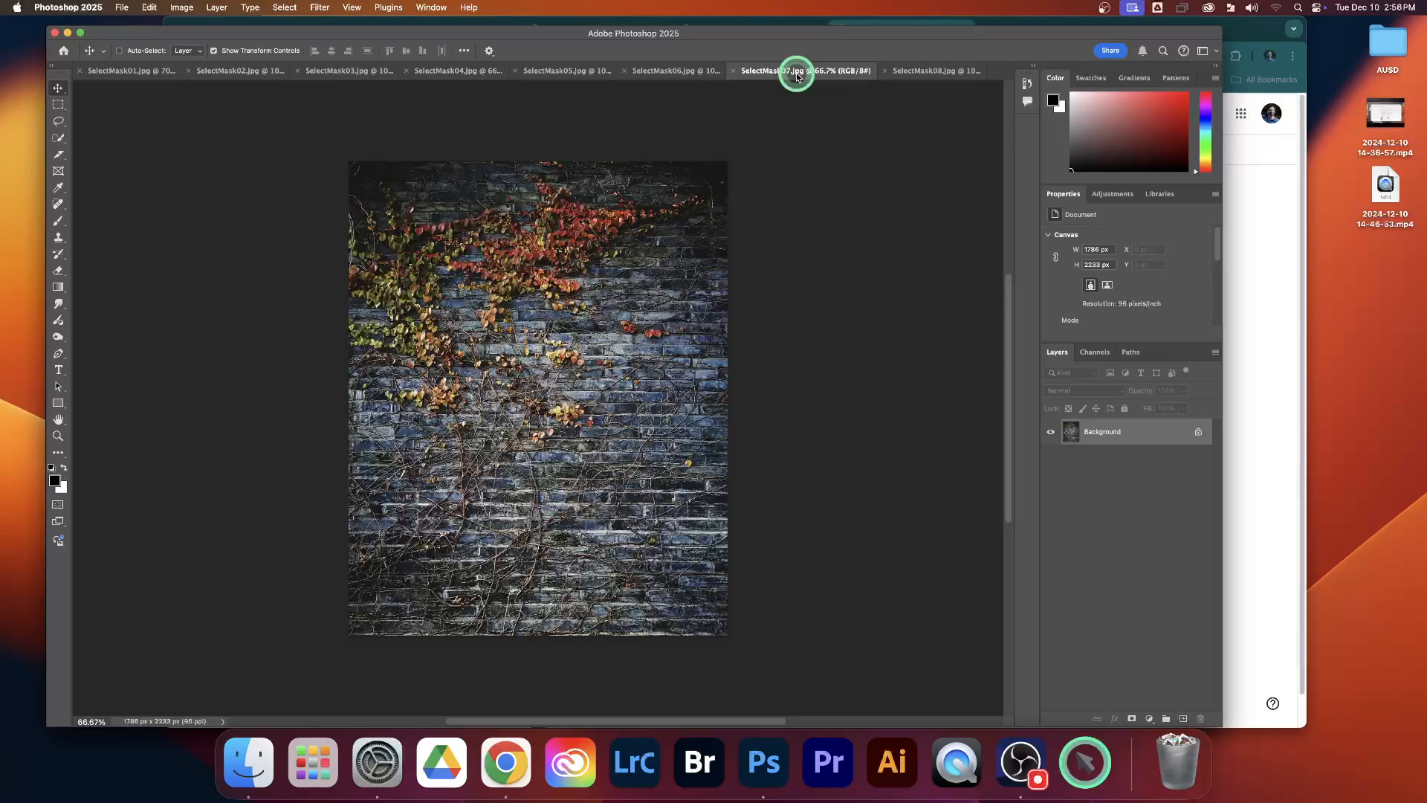
left_click(688, 71)
left_click(550, 72)
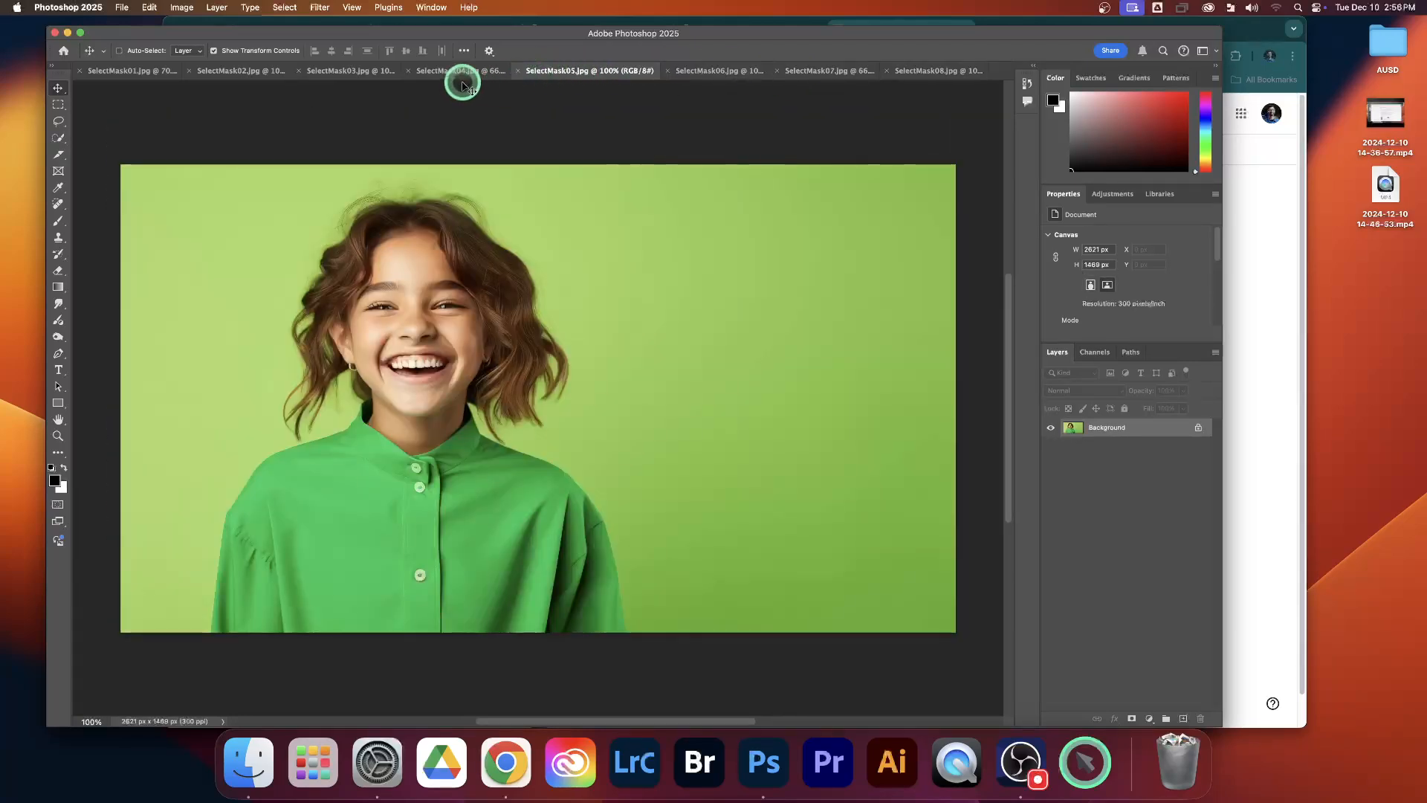
left_click(459, 72)
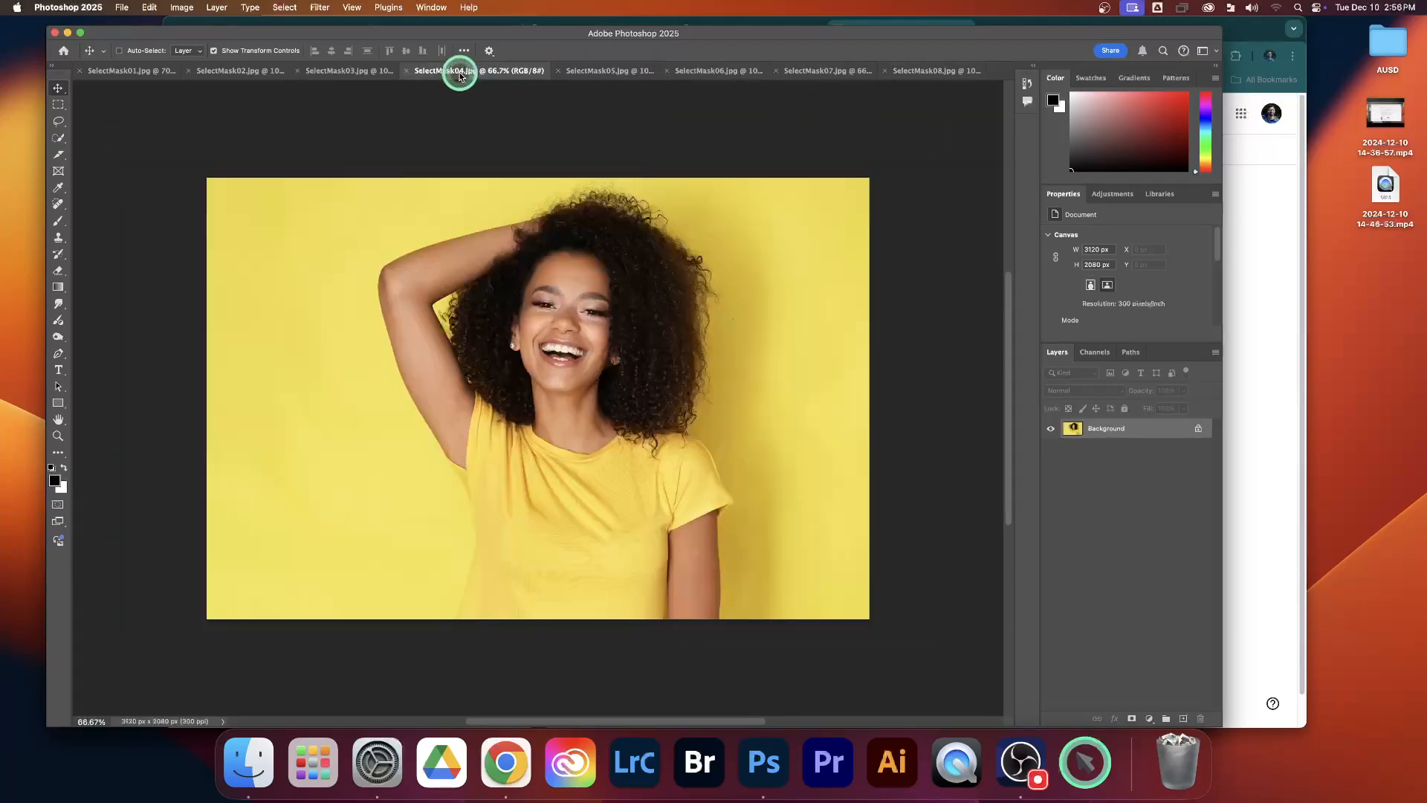
left_click(331, 72)
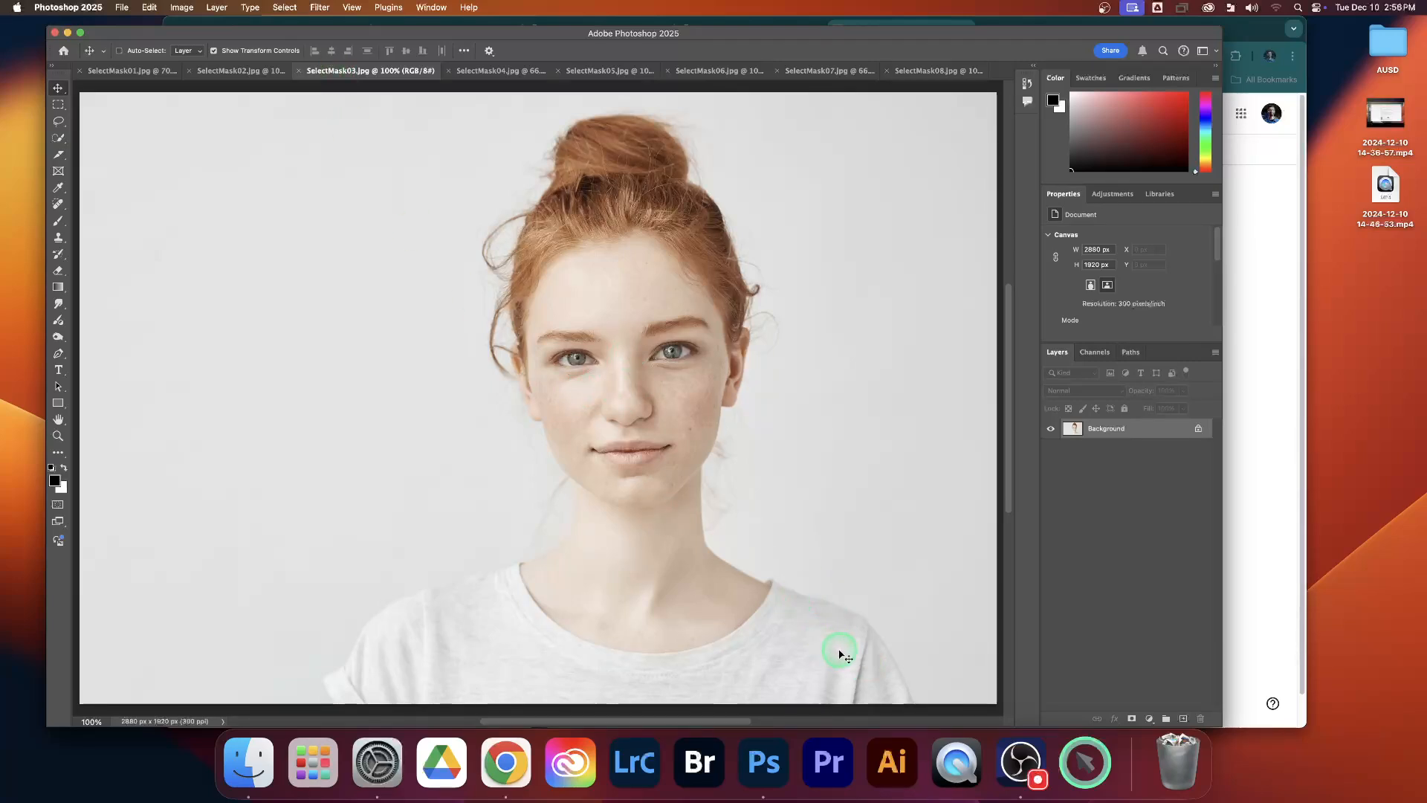
left_click(492, 71)
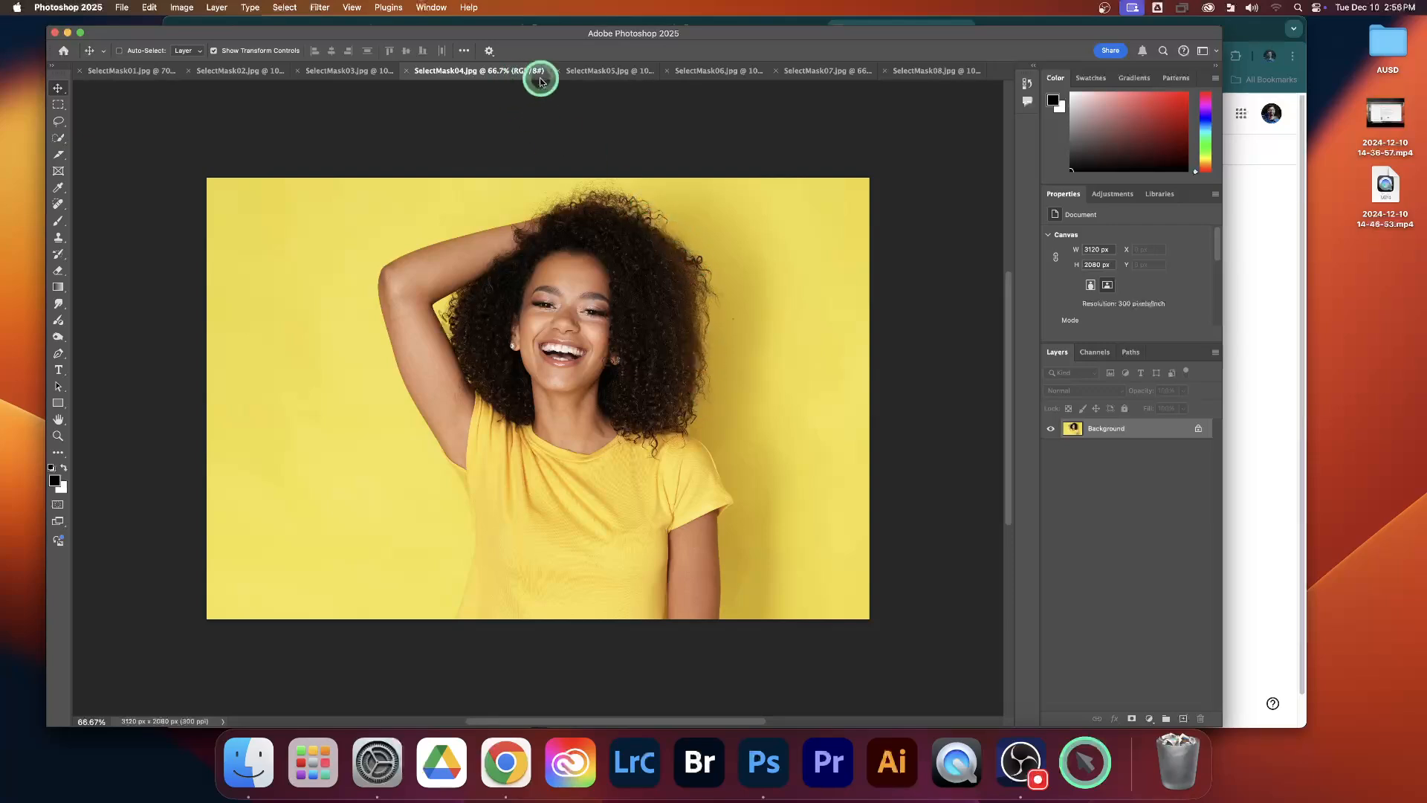
left_click(583, 73)
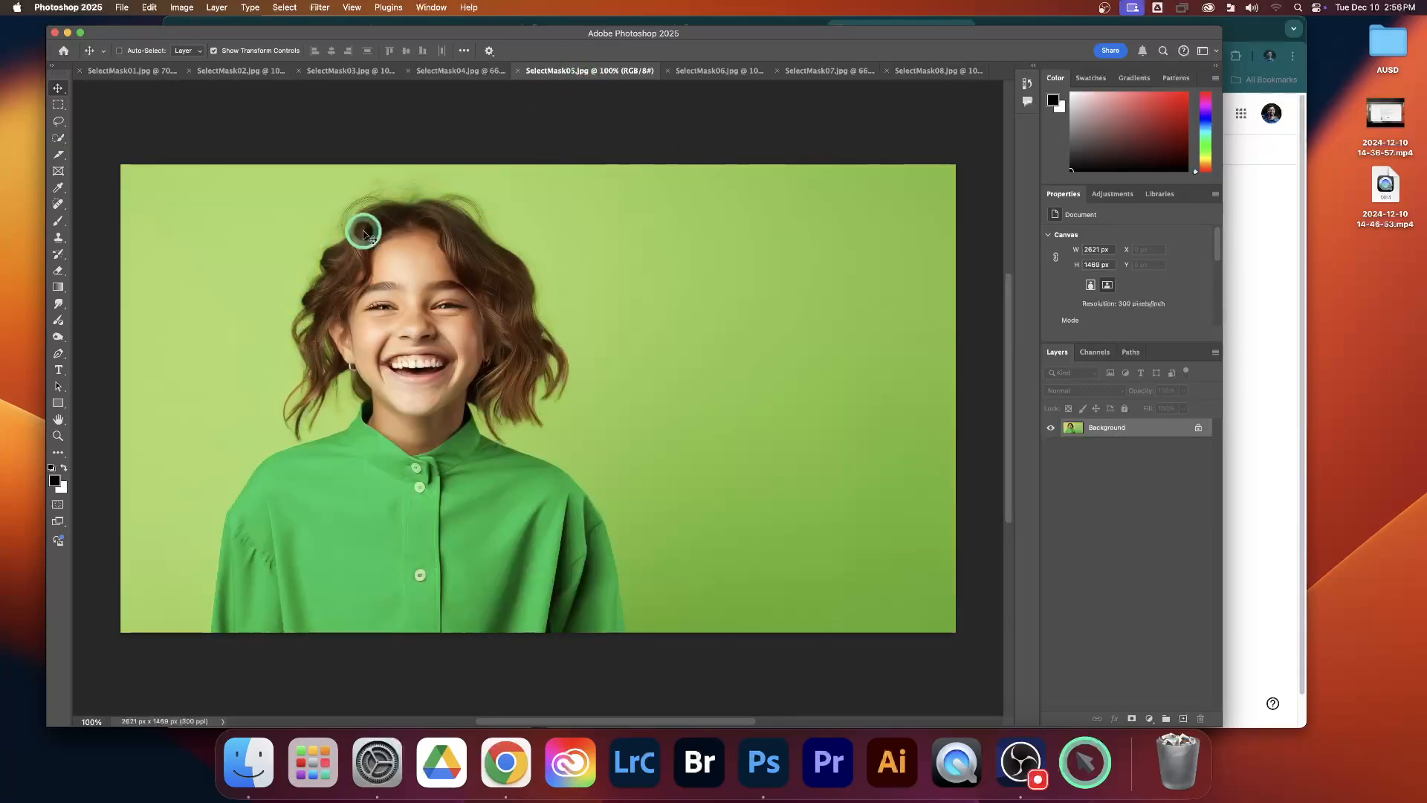
left_click(710, 70)
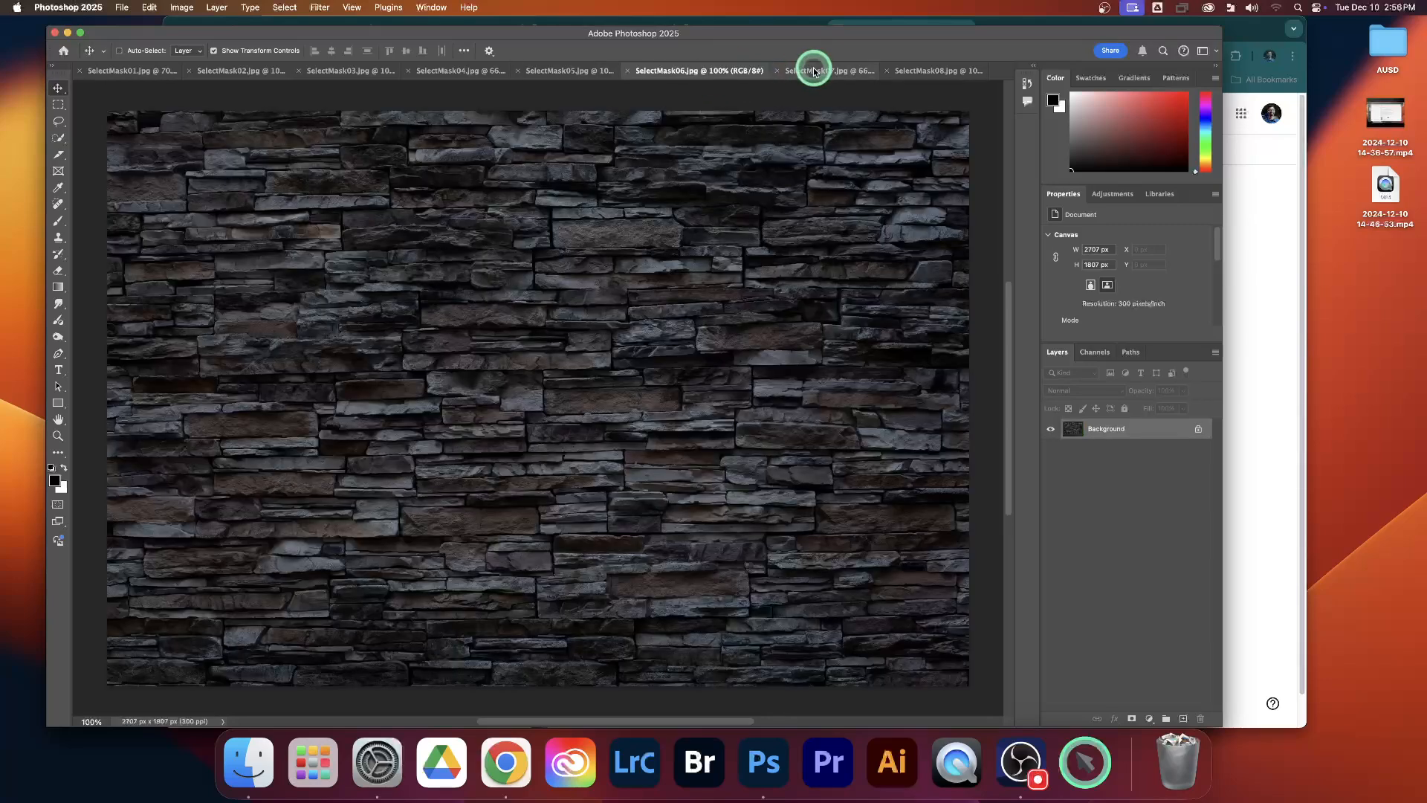
left_click(462, 71)
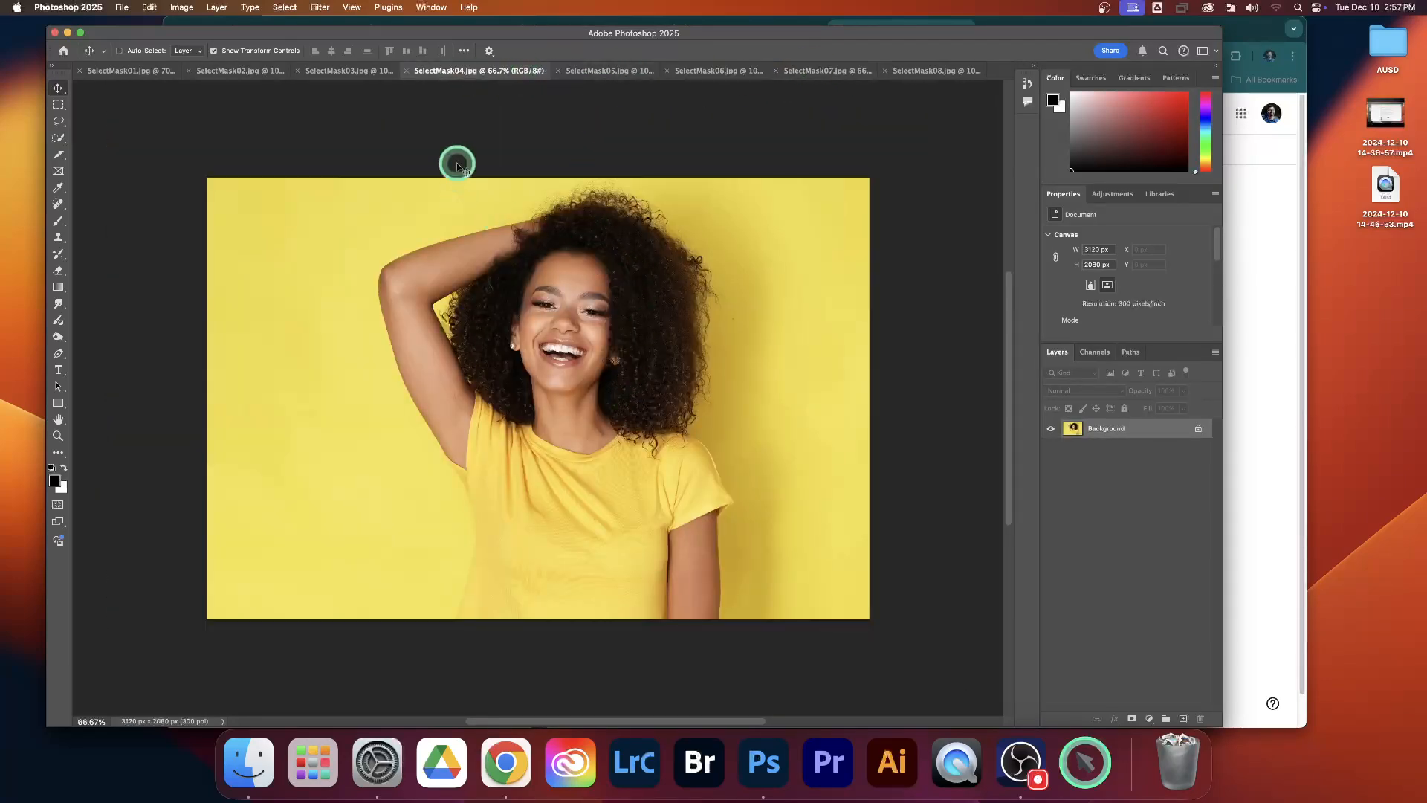
left_click(229, 72)
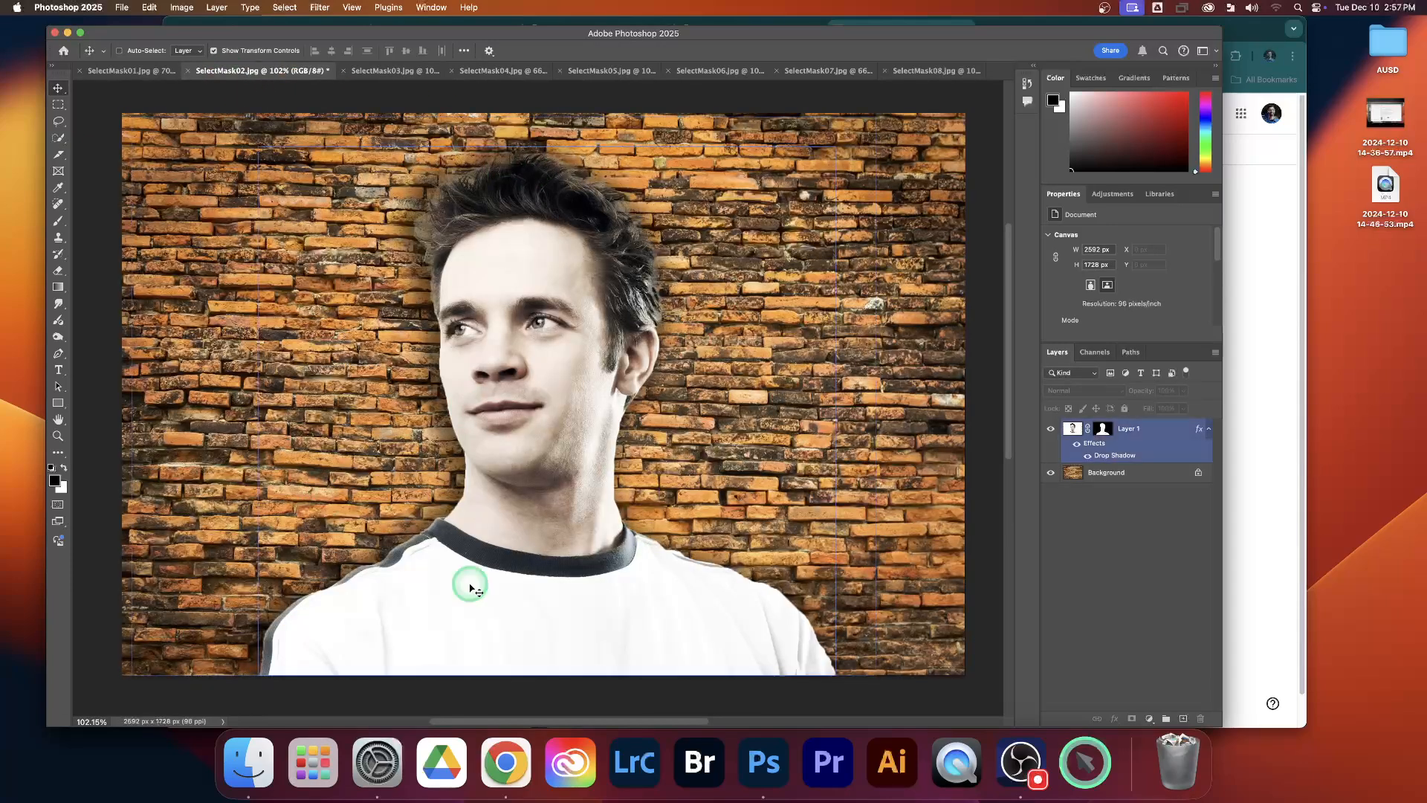
left_click(213, 50)
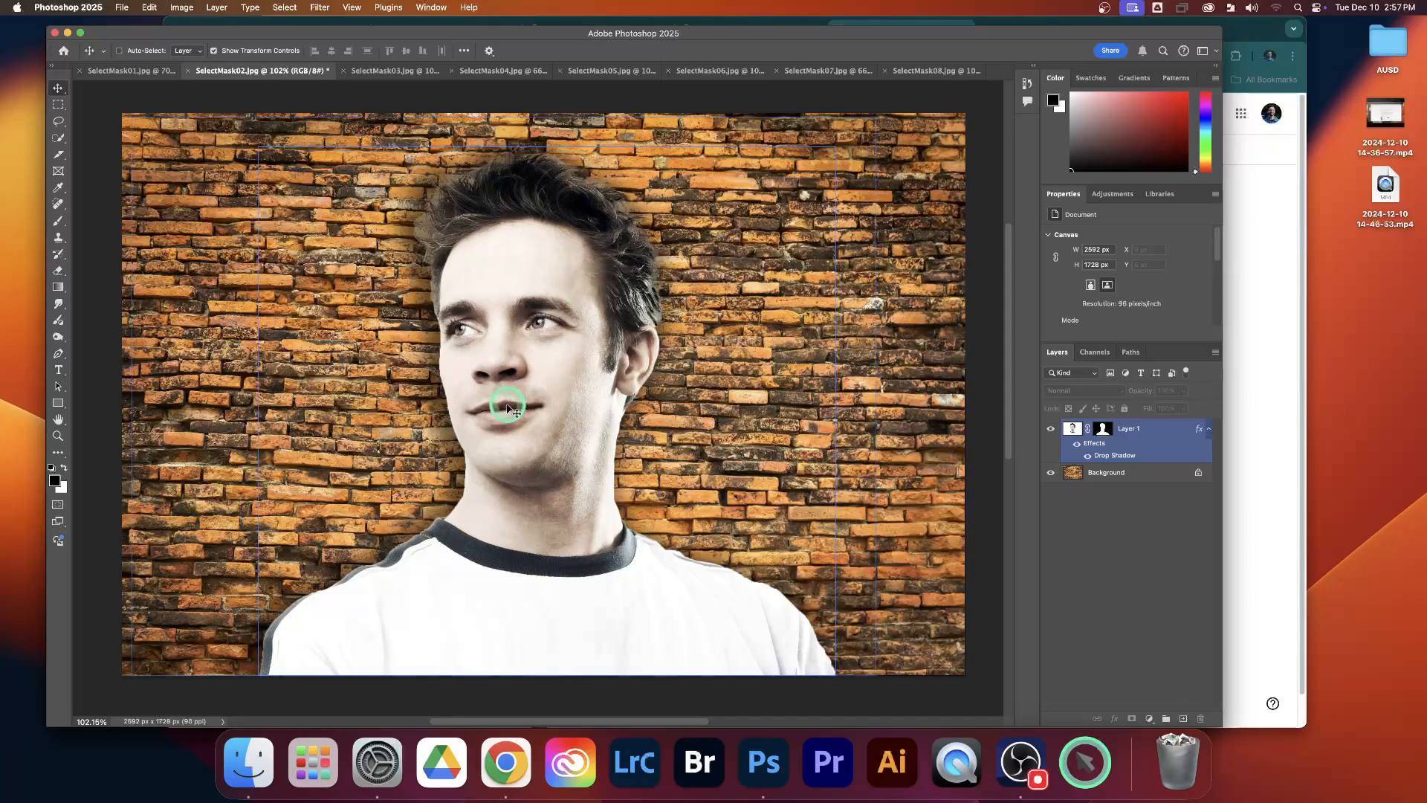
left_click(1020, 762)
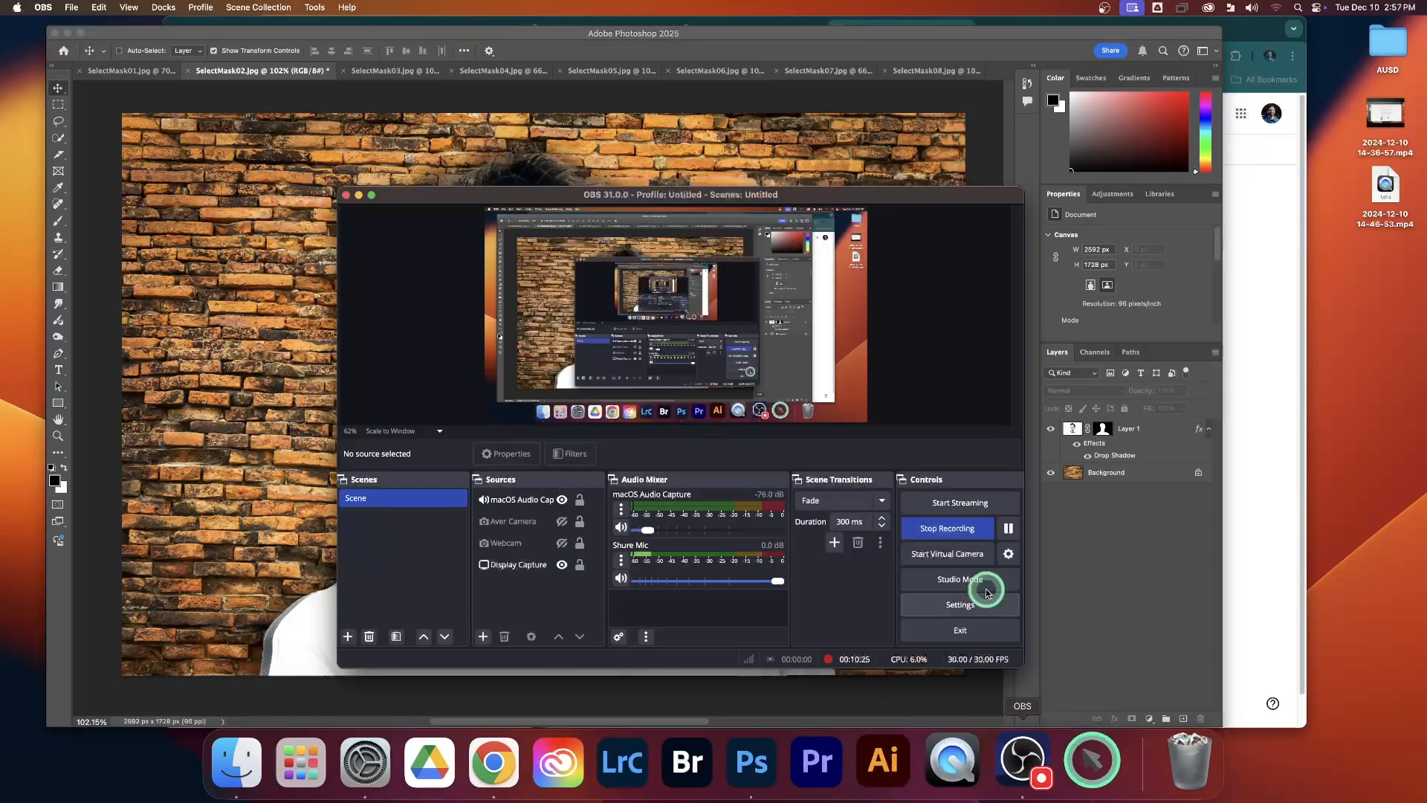